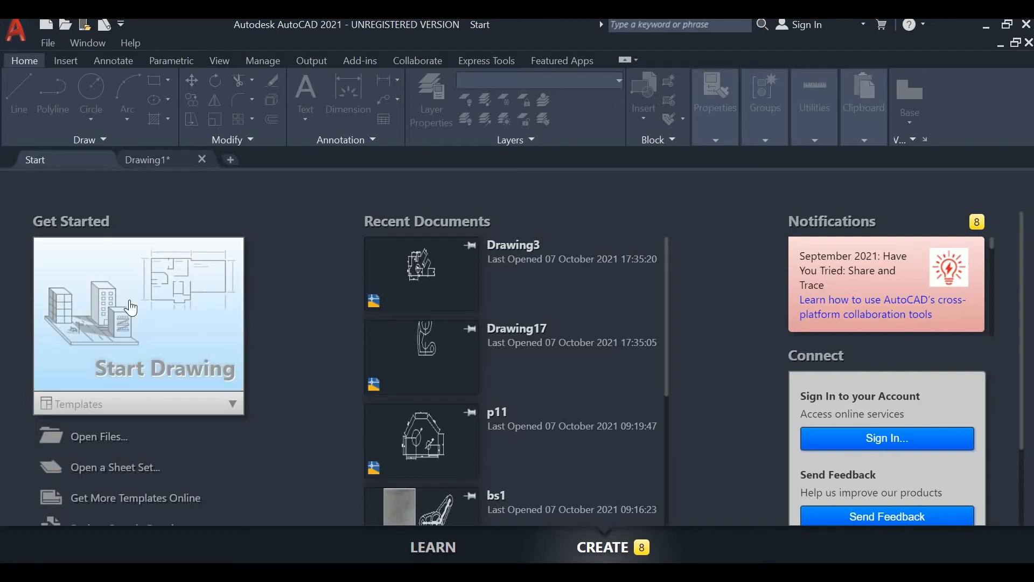
Bring up the open drawing and turn on Ortho mode while starting a line at 0,0.
{"action": "left_click", "coordinate": [160, 161]}
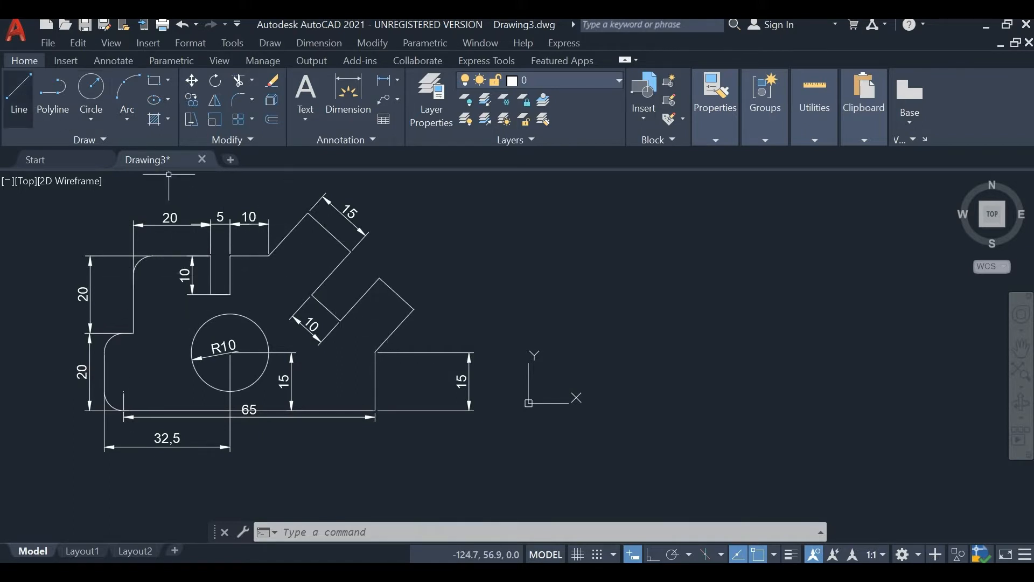
{"action": "type", "text": "LI"}
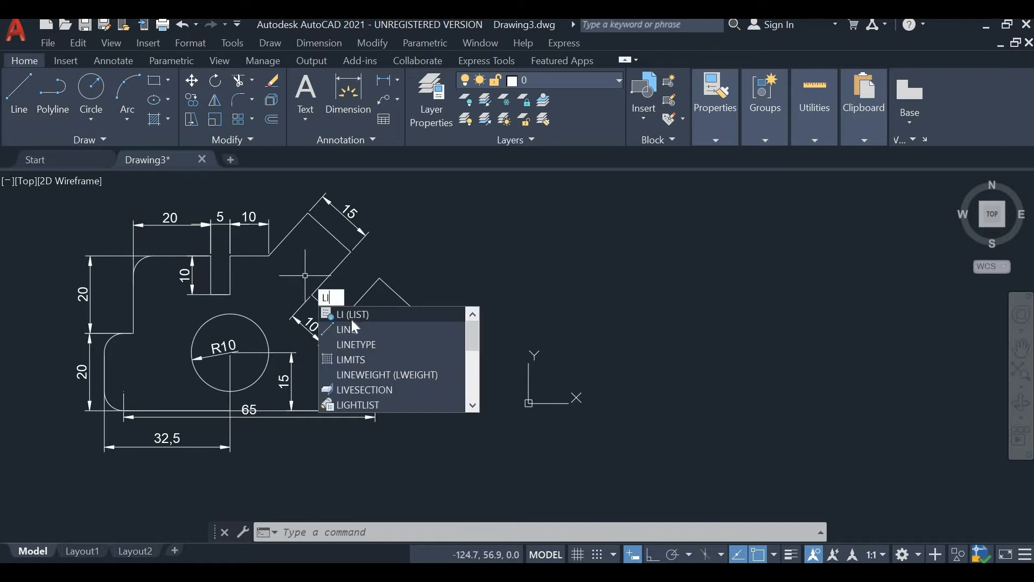
{"action": "key", "text": "Down"}
{"action": "key", "text": "Return"}
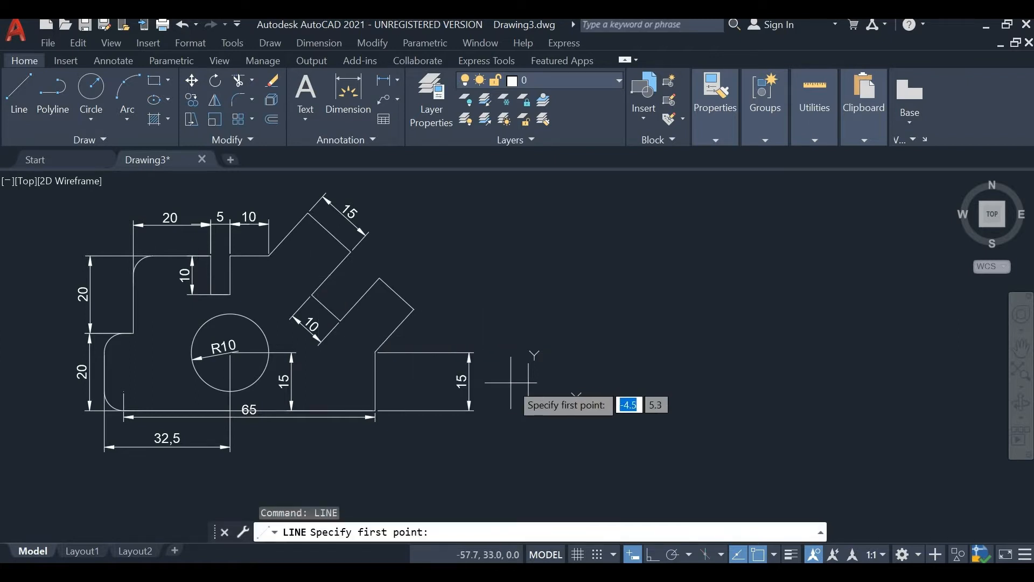
{"action": "type", "text": "0"}
{"action": "key", "text": "Tab"}
{"action": "type", "text": "0"}
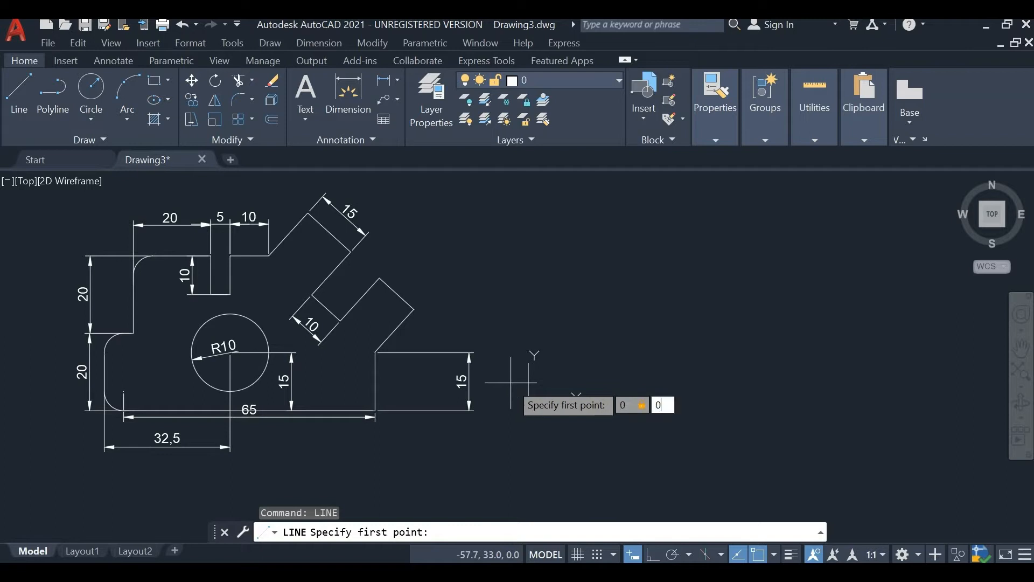
{"action": "key", "text": "Return"}
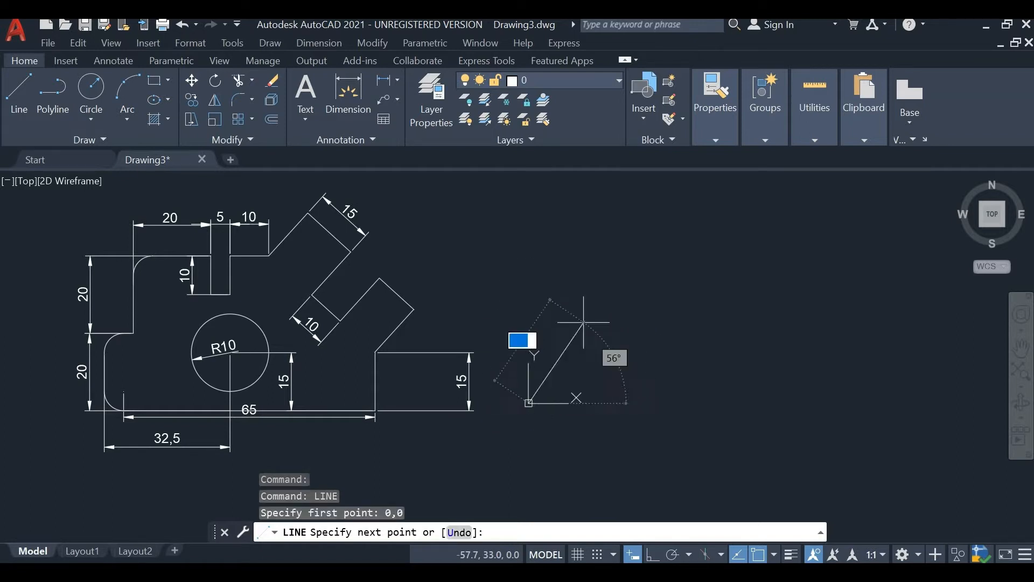
{"action": "left_click", "coordinate": [654, 552]}
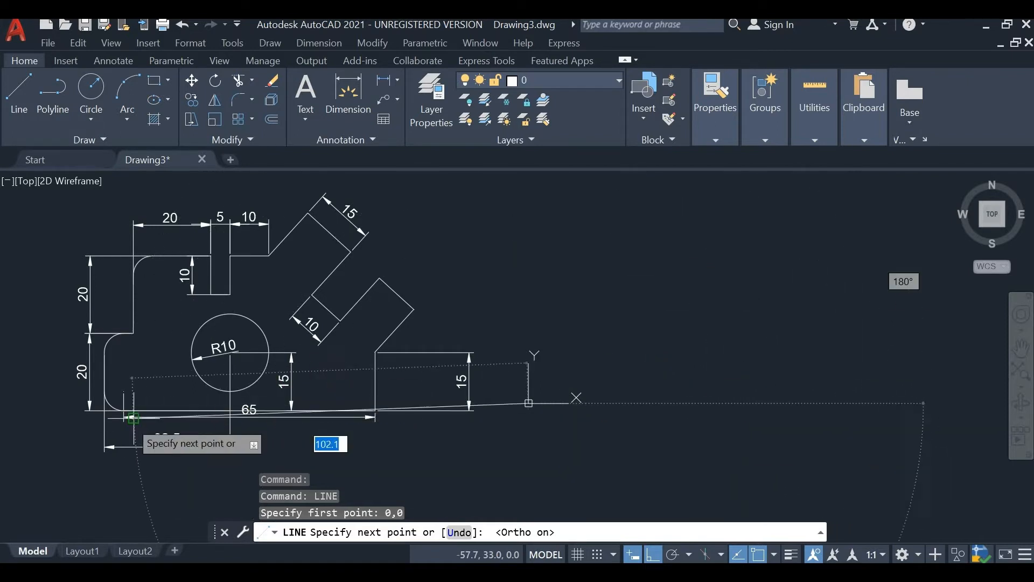
{"action": "key", "text": "Escape"}
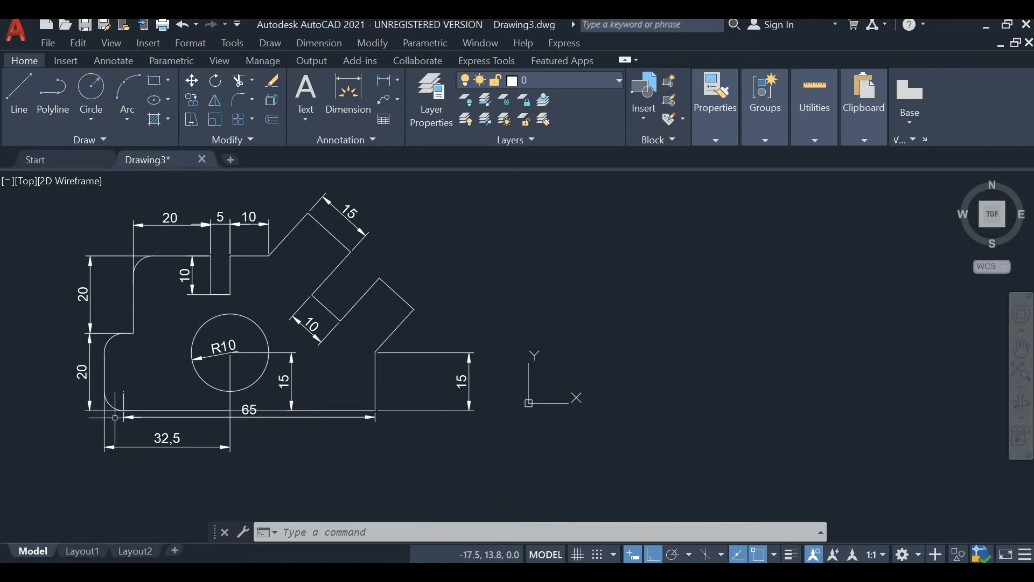
Draw the horizontal base line from the origin 0,0, extending 70 units in the positive X direction.
{"action": "left_click", "coordinate": [19, 97]}
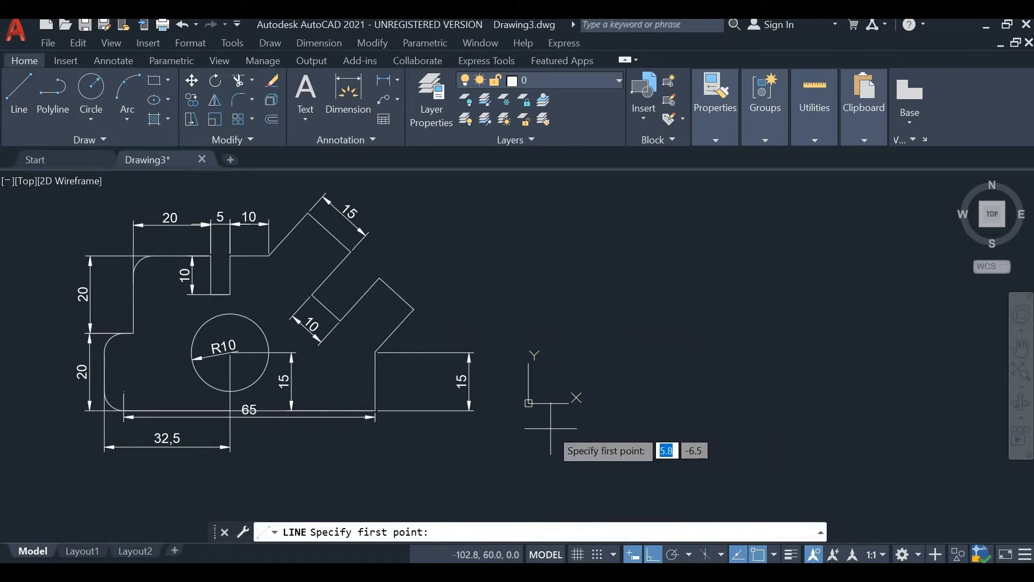
{"action": "type", "text": "0,0"}
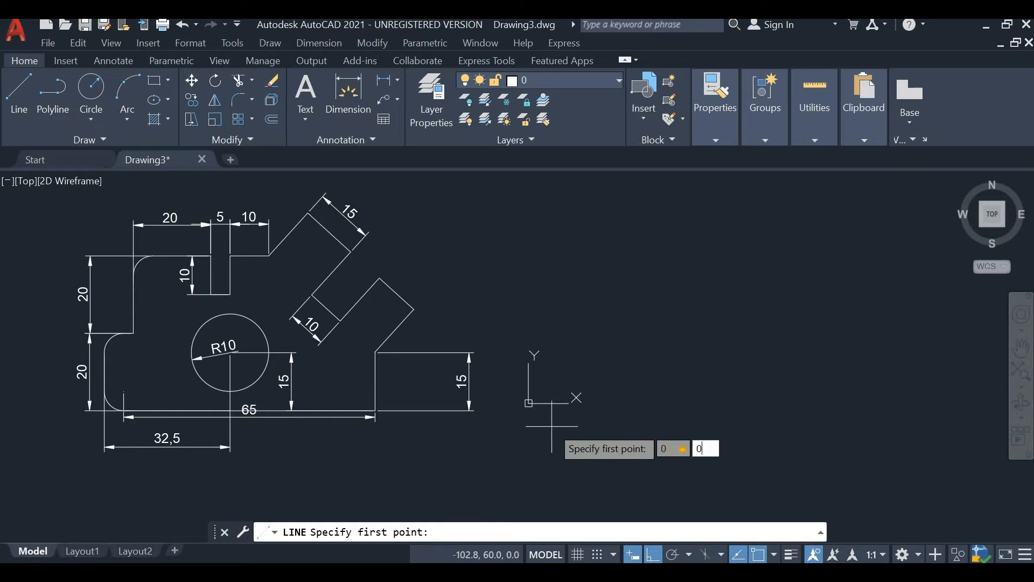
{"action": "key", "text": "Return"}
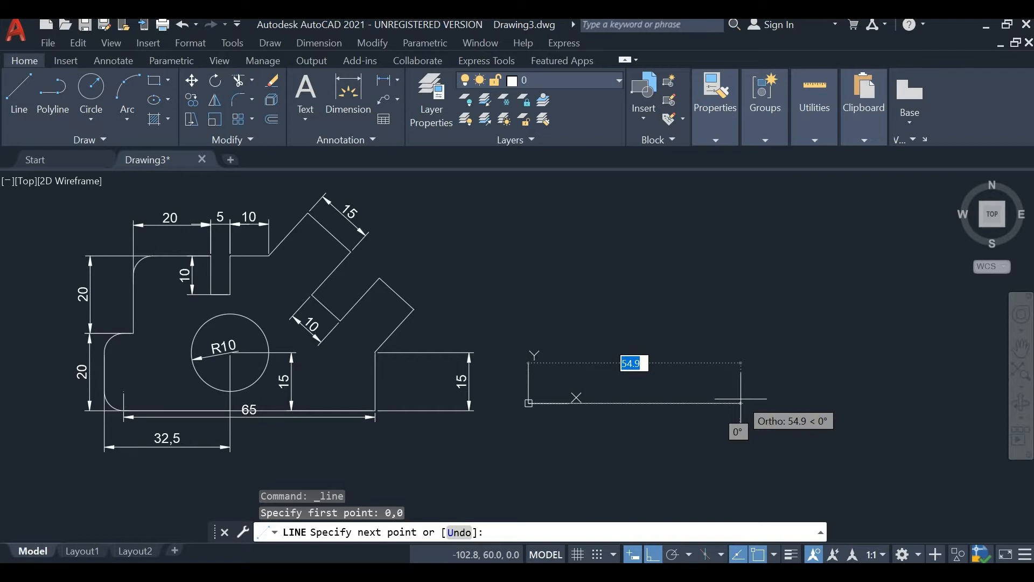
{"action": "type", "text": "70"}
{"action": "key", "text": "Return"}
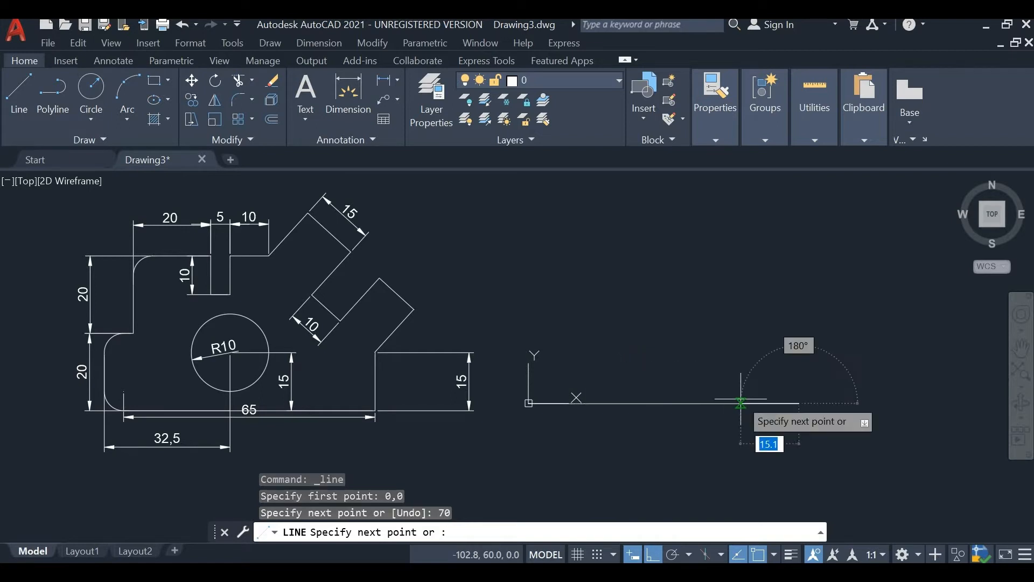
{"action": "key", "text": "Escape"}
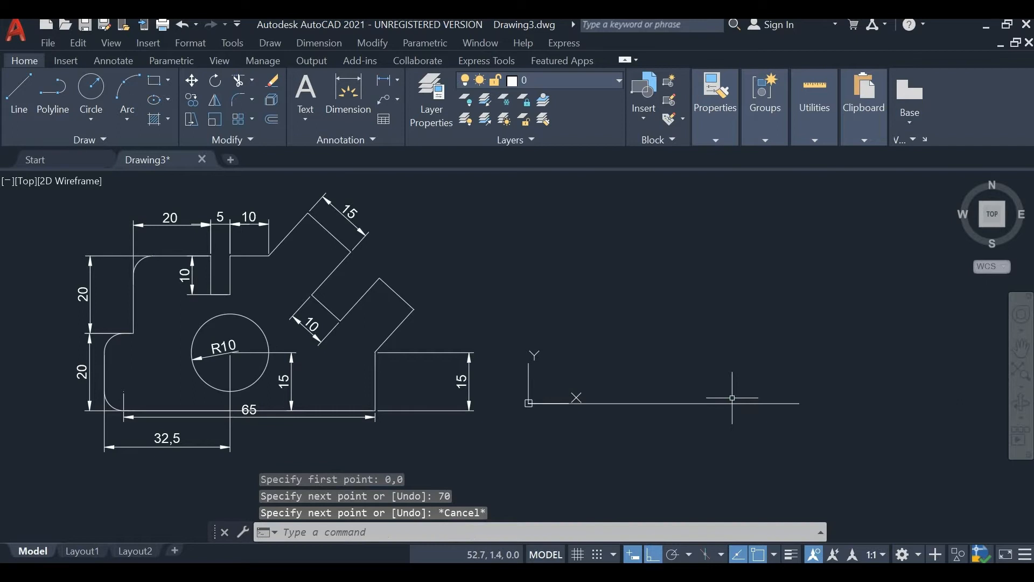
Draw a vertical line 20 units upward from the origin end of the base line.
{"action": "key", "text": "Return"}
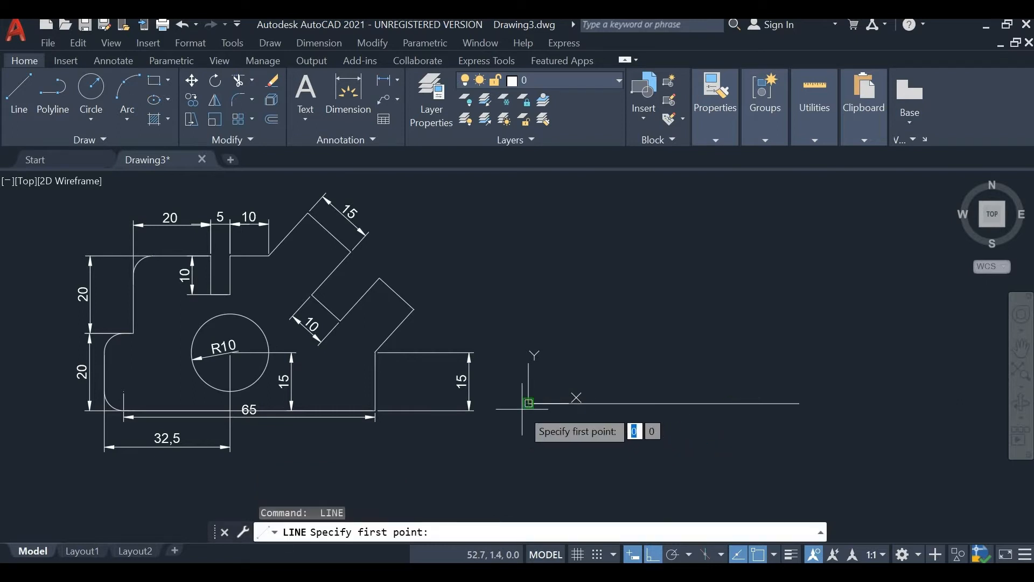
{"action": "type", "text": "0"}
{"action": "key", "text": "Tab"}
{"action": "key", "text": "Return"}
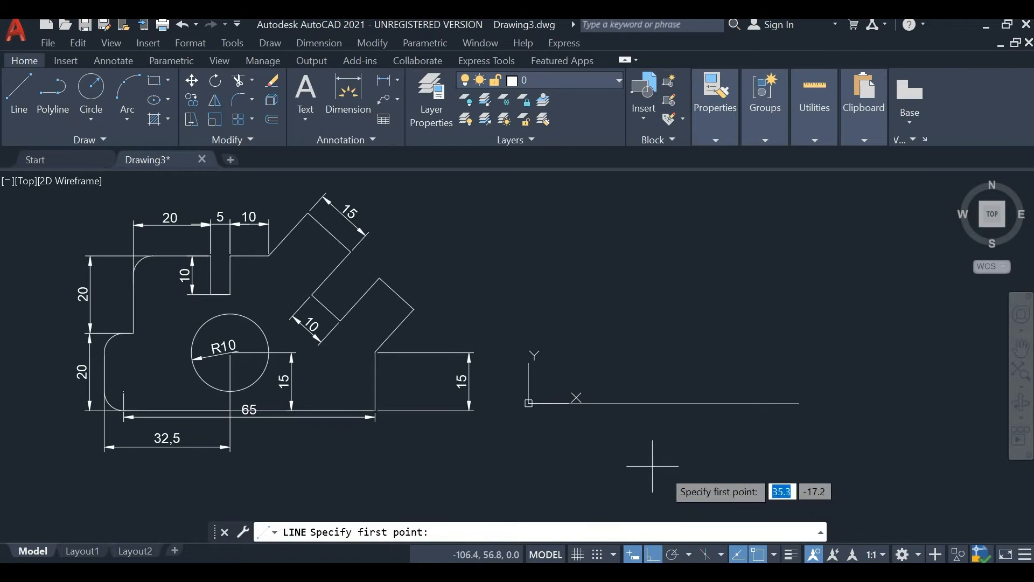
{"action": "left_click", "coordinate": [528, 403]}
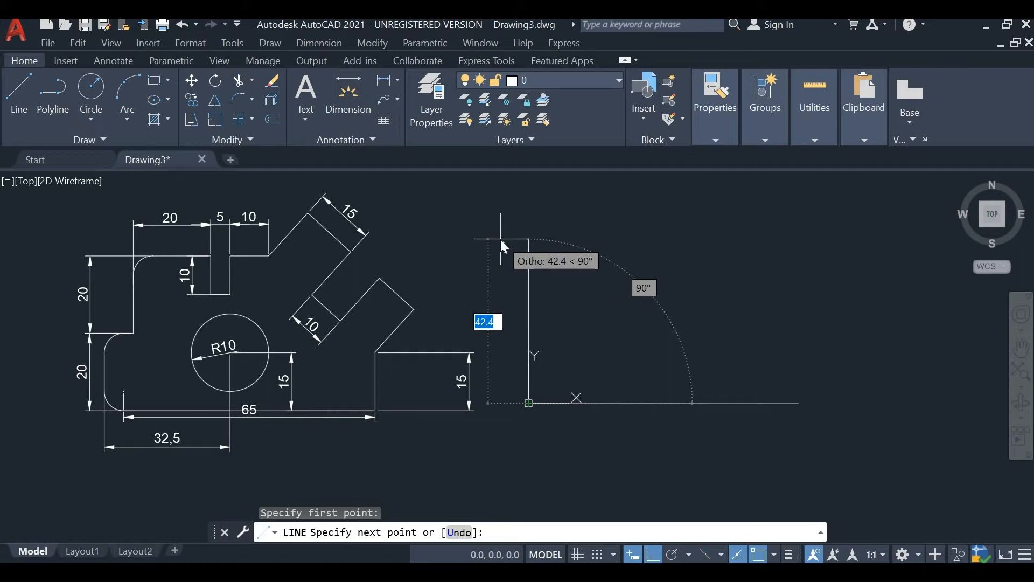
{"action": "type", "text": "20"}
{"action": "key", "text": "Return"}
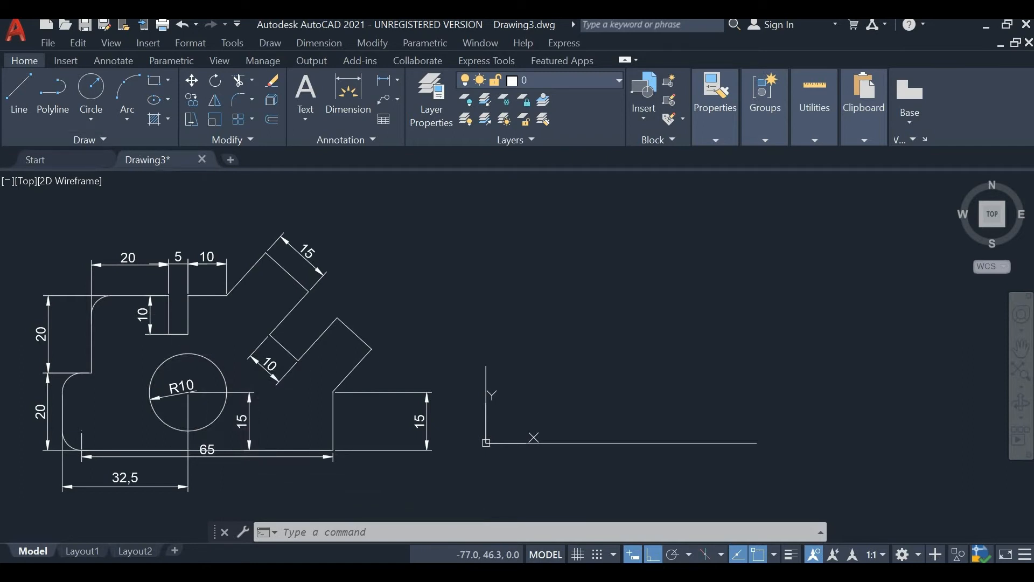
Calculate 32.5-25 with QuickCalc to find the width of the step beside the reference part's upper section.
{"action": "key", "text": "ctrl+8"}
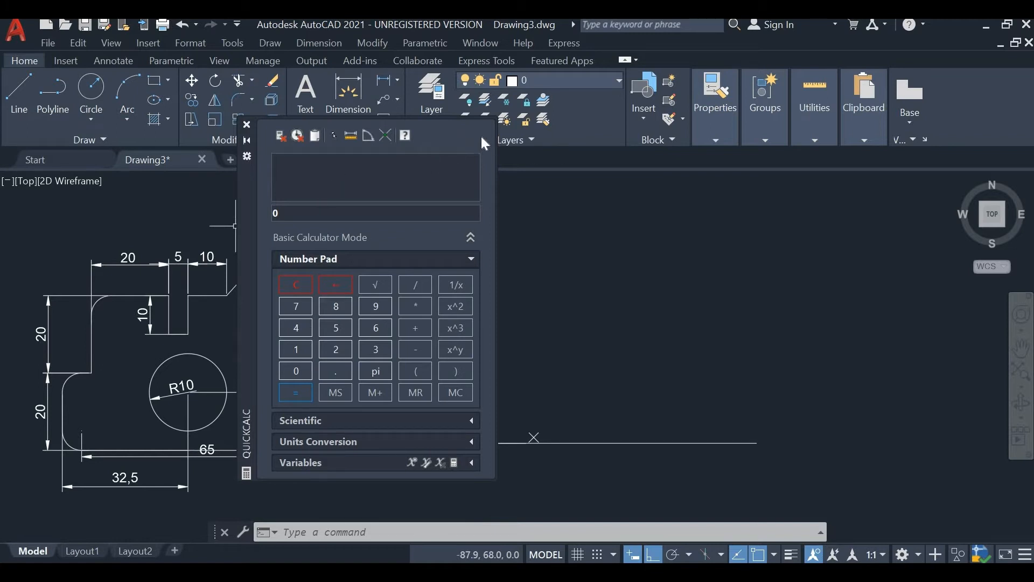
{"action": "mouse_move", "coordinate": [287, 315]}
{"action": "left_mouse_down"}
{"action": "mouse_move", "coordinate": [449, 305]}
{"action": "mouse_move", "coordinate": [468, 346]}
{"action": "left_mouse_up"}
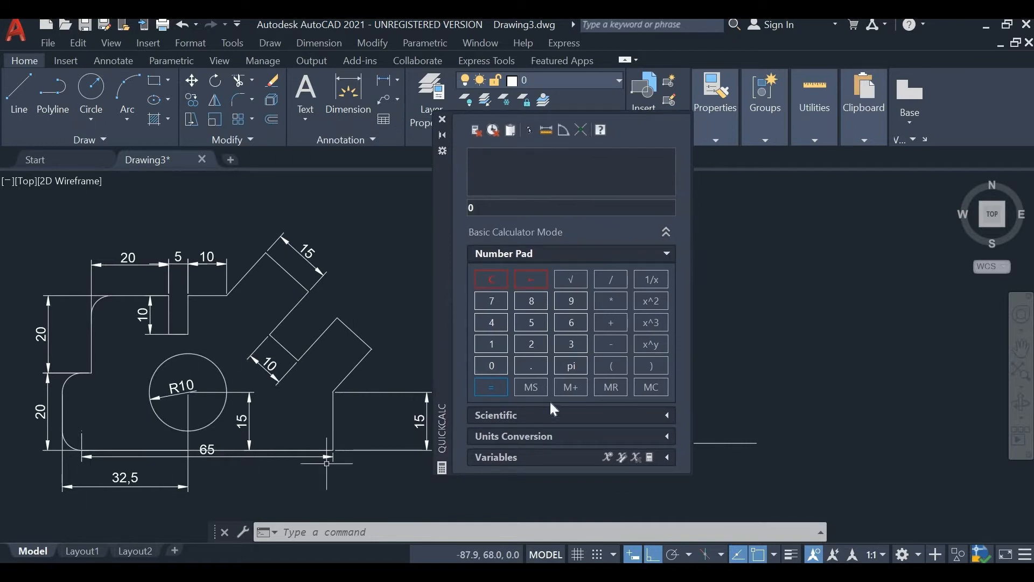
{"action": "left_click", "coordinate": [565, 343]}
{"action": "left_click", "coordinate": [541, 343]}
{"action": "left_click", "coordinate": [537, 365]}
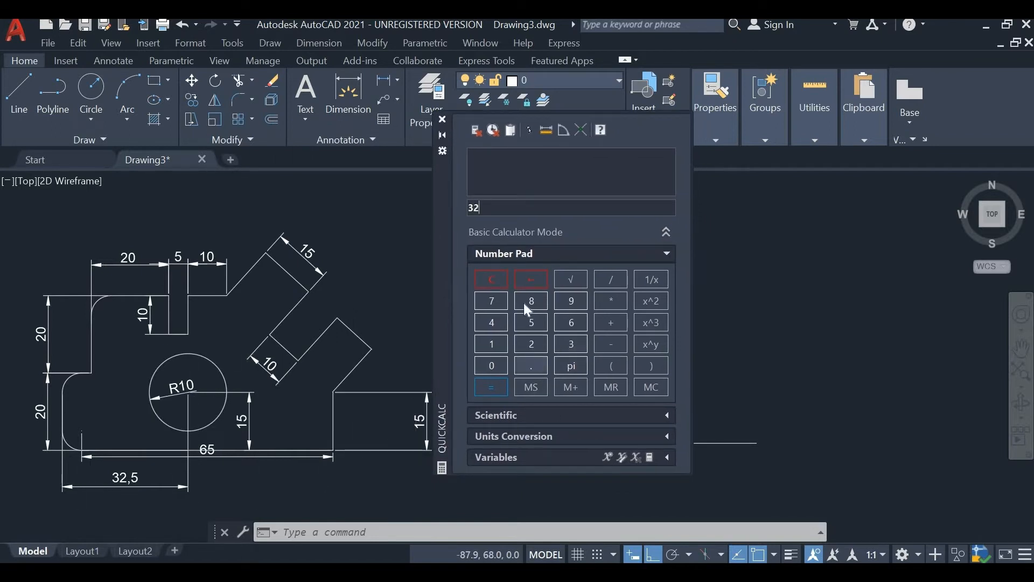
{"action": "left_click", "coordinate": [531, 322]}
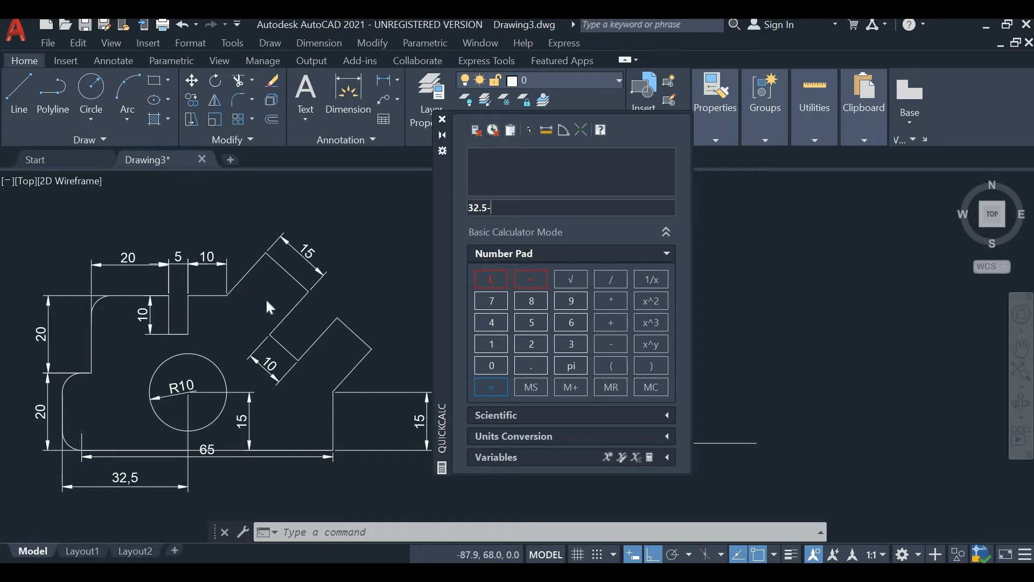
{"action": "left_click", "coordinate": [527, 342]}
{"action": "left_click", "coordinate": [531, 321]}
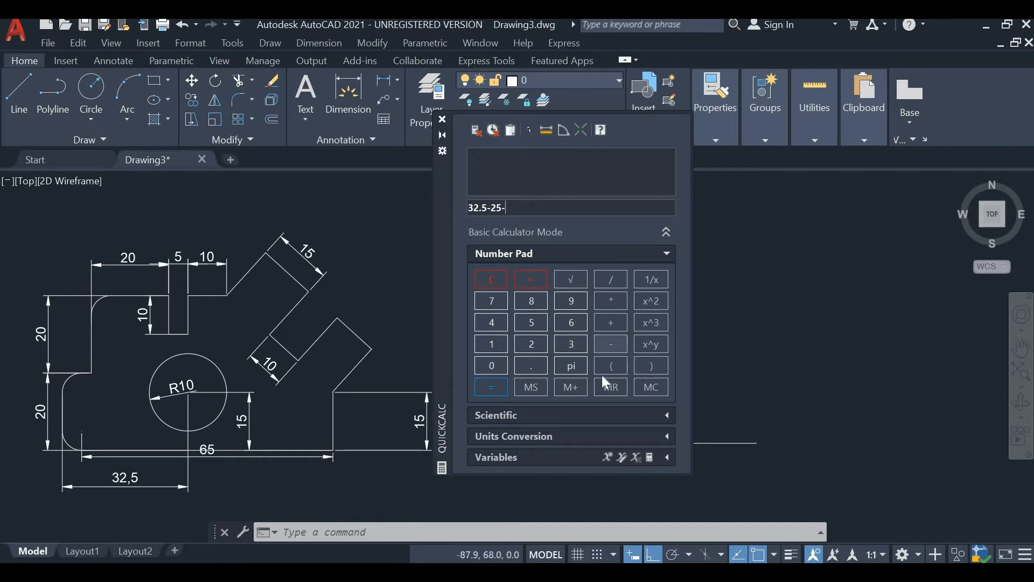
{"action": "left_click", "coordinate": [488, 385]}
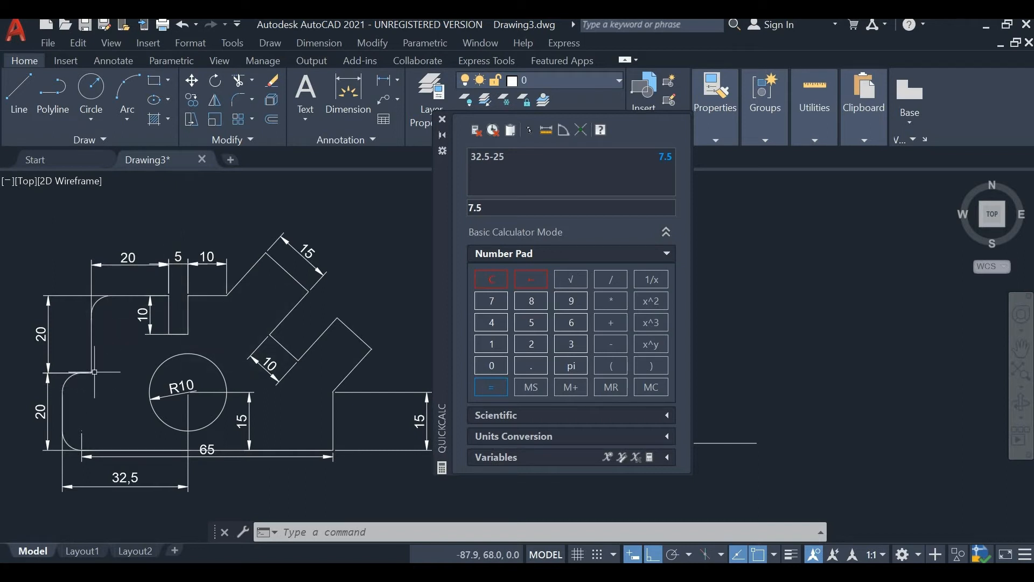
{"action": "left_click", "coordinate": [442, 119]}
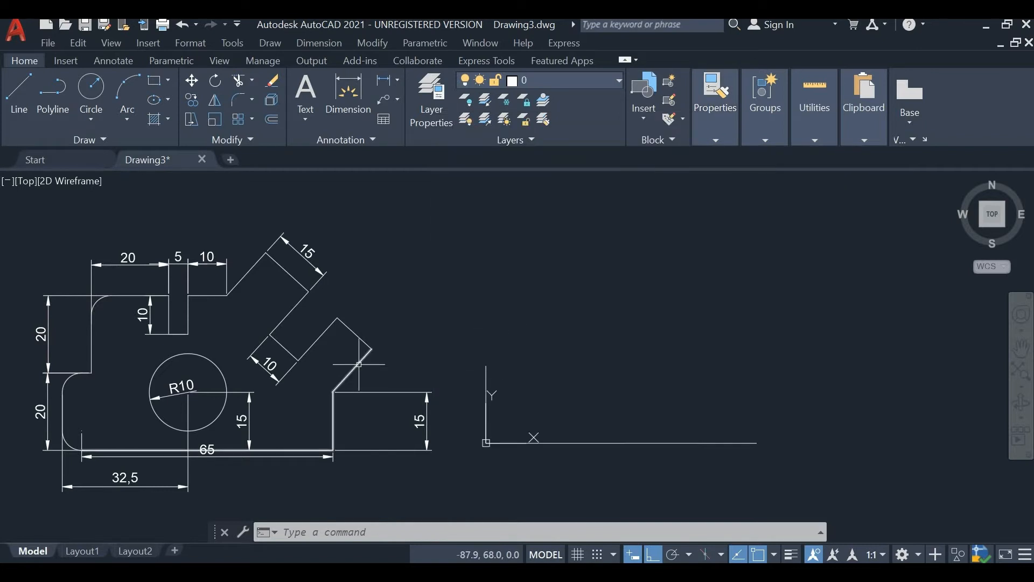
{"action": "key", "text": "ctrl+8"}
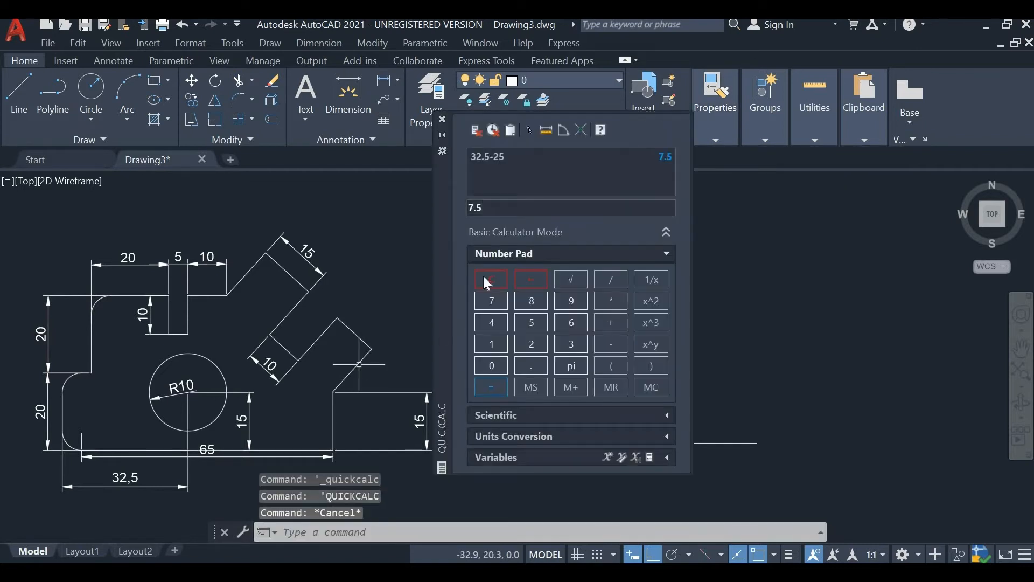
{"action": "key", "text": "Escape"}
{"action": "left_click", "coordinate": [442, 119]}
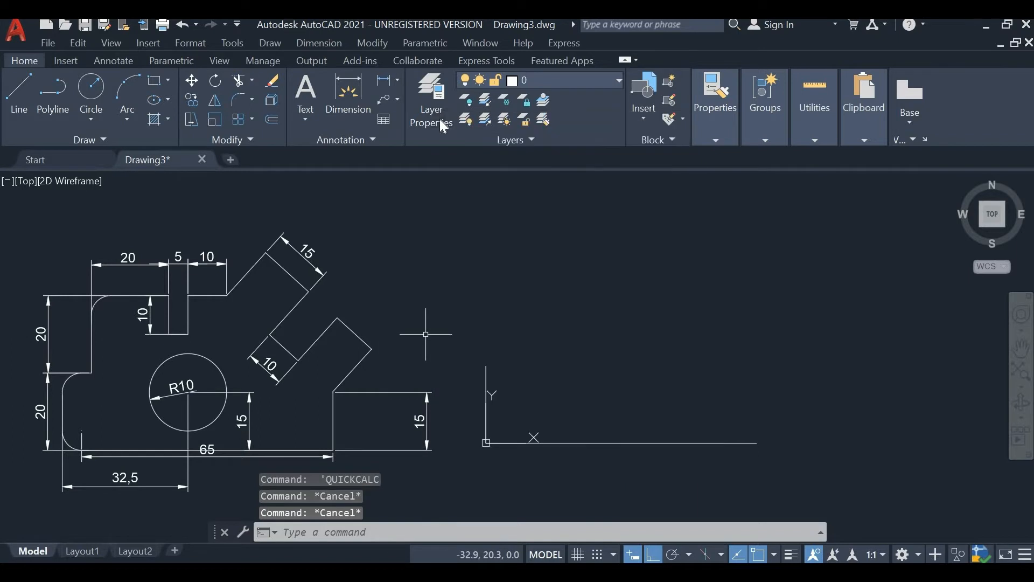
Draw connected lines from the upper end of the vertical line, 7.5 units to the right and 20 units upward.
{"action": "type", "text": "li"}
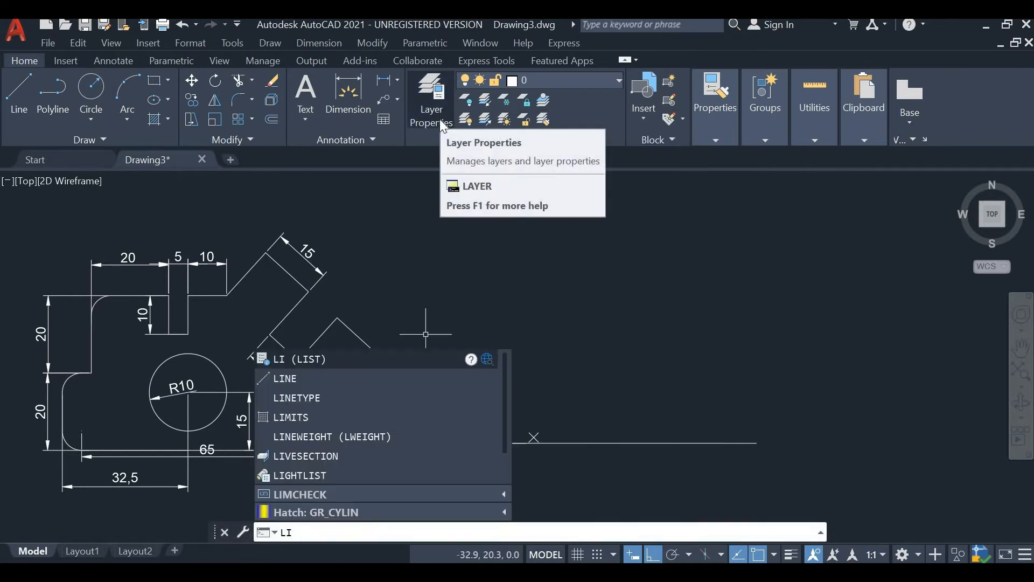
{"action": "type", "text": "ne"}
{"action": "key", "text": "Return"}
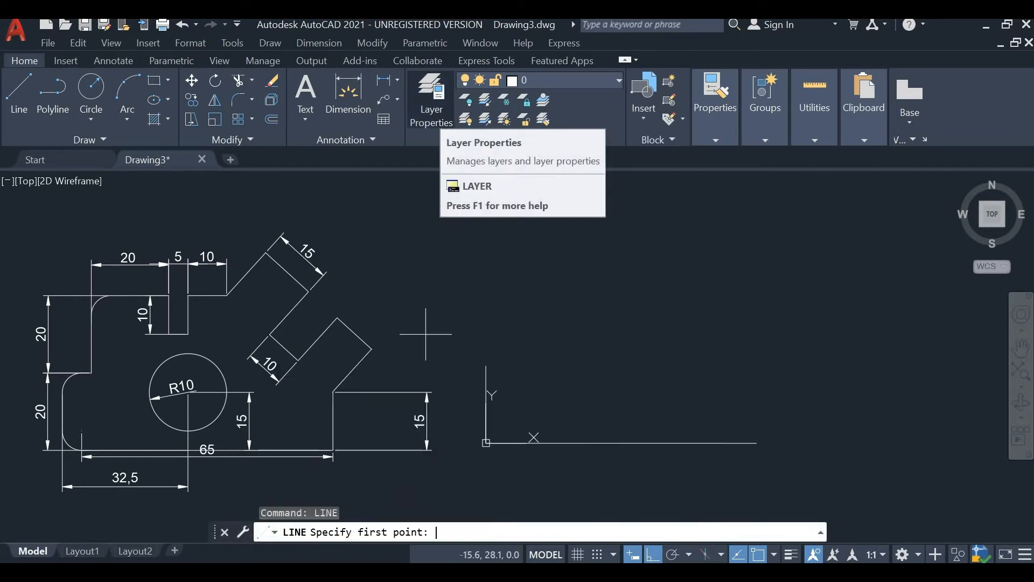
{"action": "left_click", "coordinate": [486, 365]}
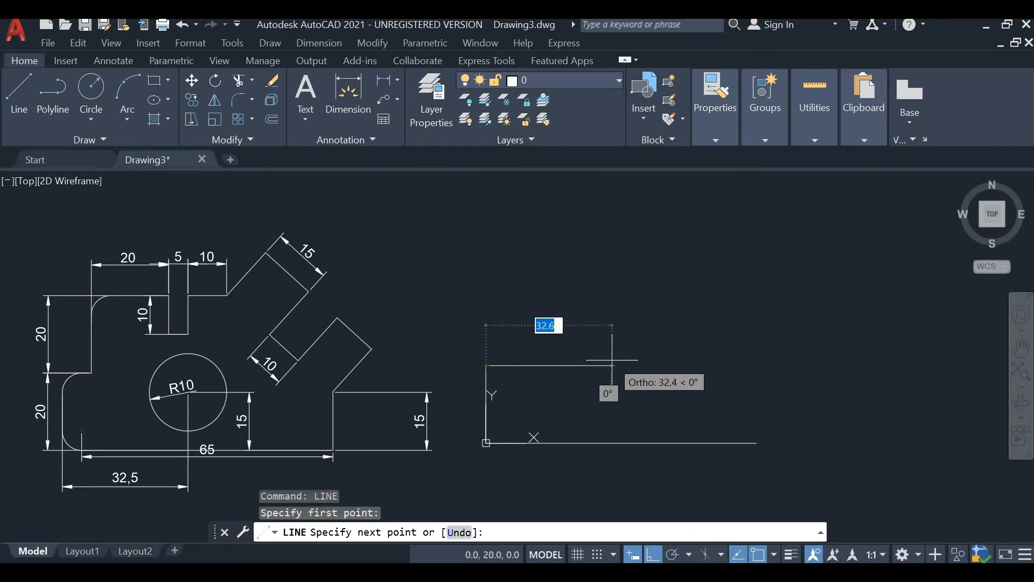
{"action": "type", "text": "7."}
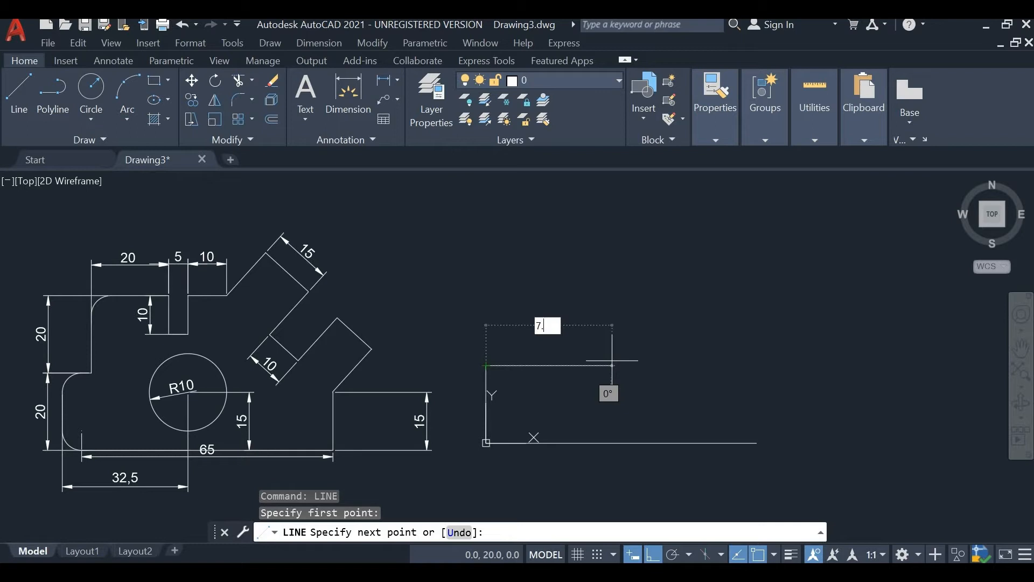
{"action": "key", "text": "Return"}
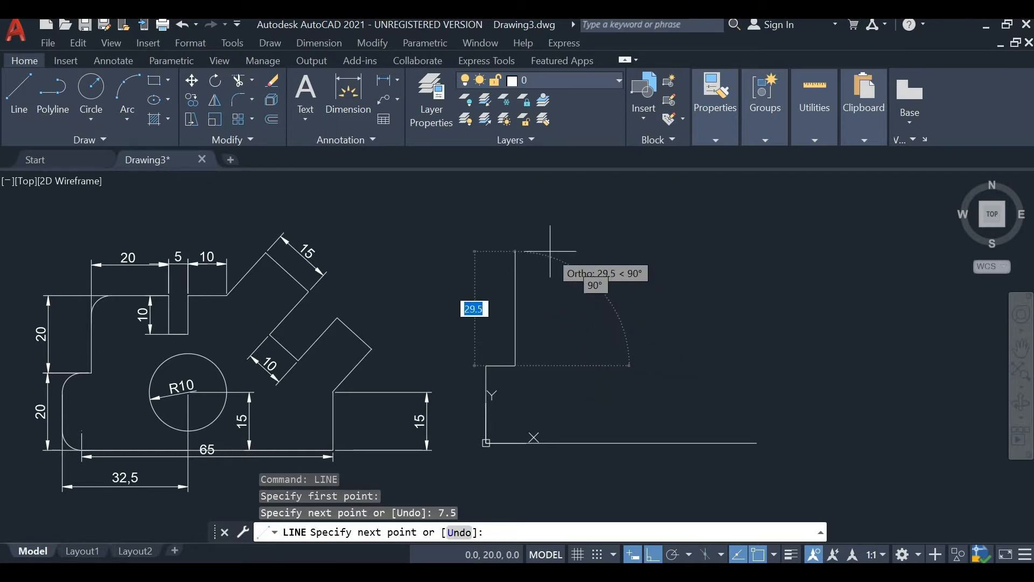
{"action": "type", "text": "20"}
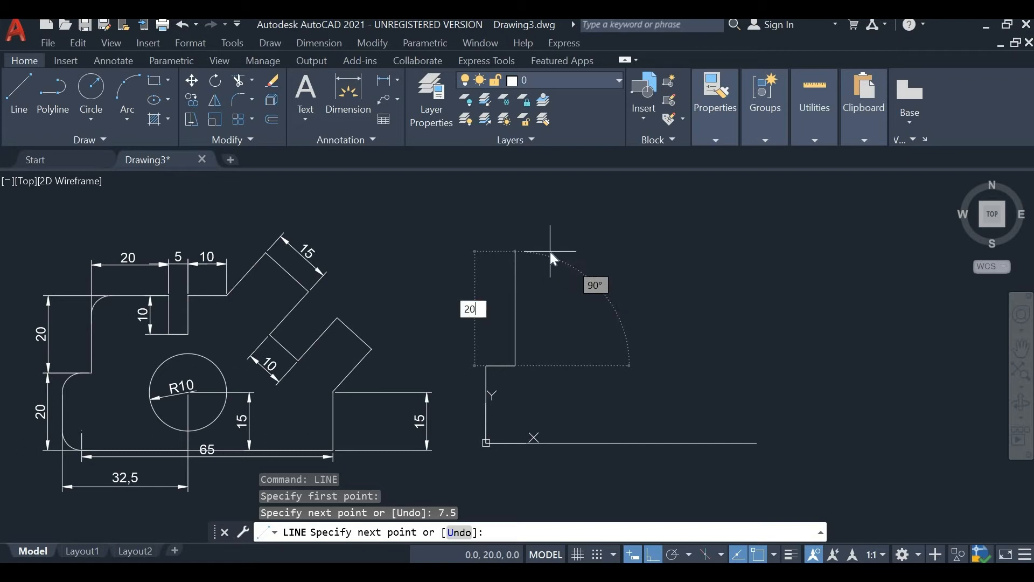
{"action": "key", "text": "Return"}
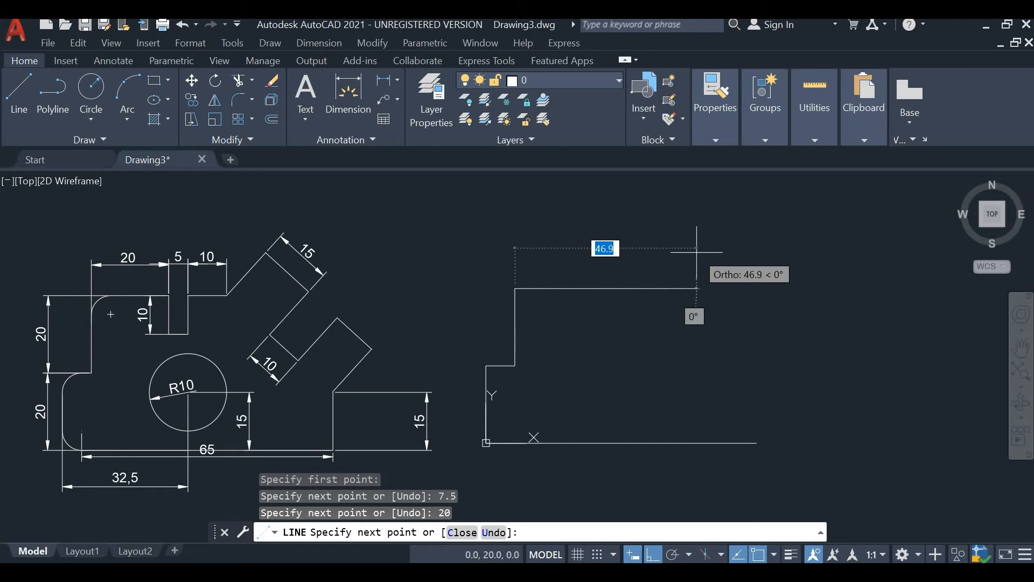
Continue the outline 20 units to the right for the upper edge, and 10 units down for the notch's first side.
{"action": "type", "text": "20"}
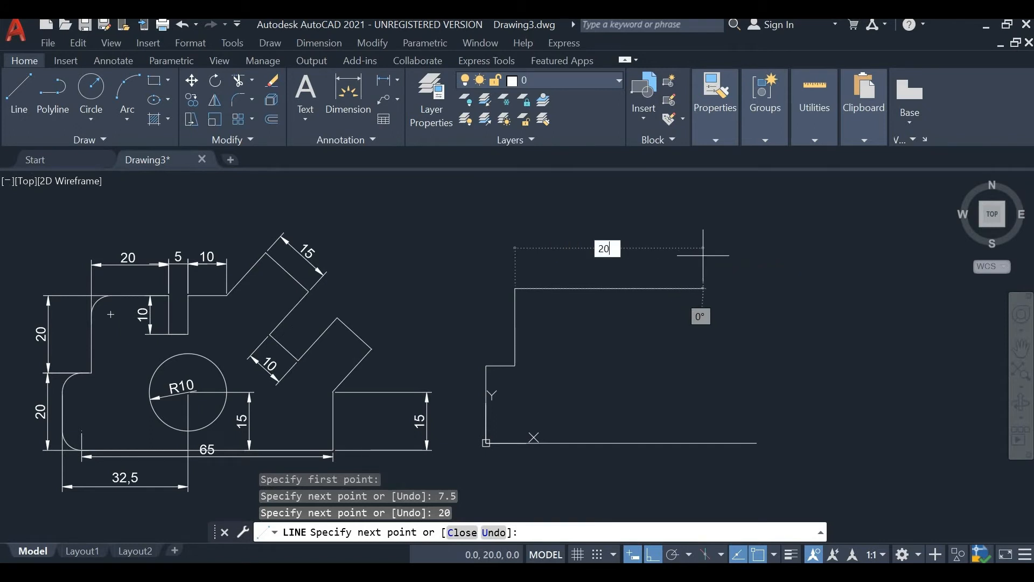
{"action": "key", "text": "Return"}
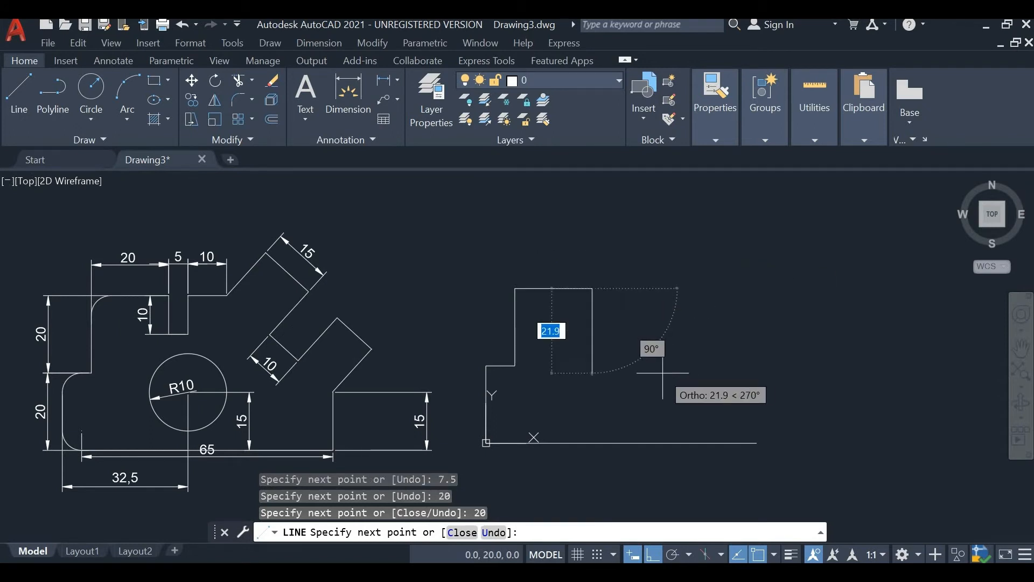
{"action": "type", "text": "1"}
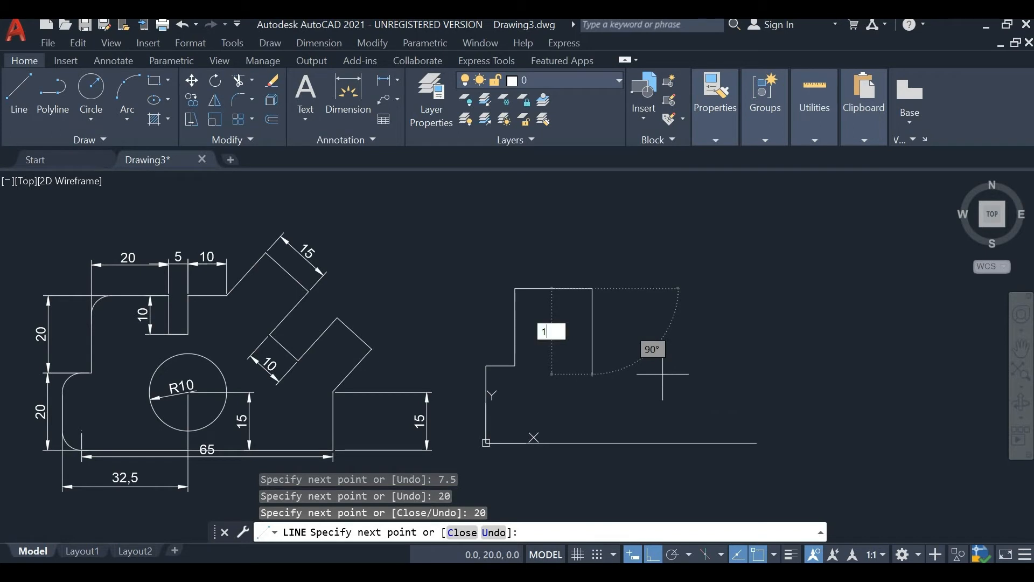
{"action": "type", "text": "0"}
{"action": "key", "text": "Return"}
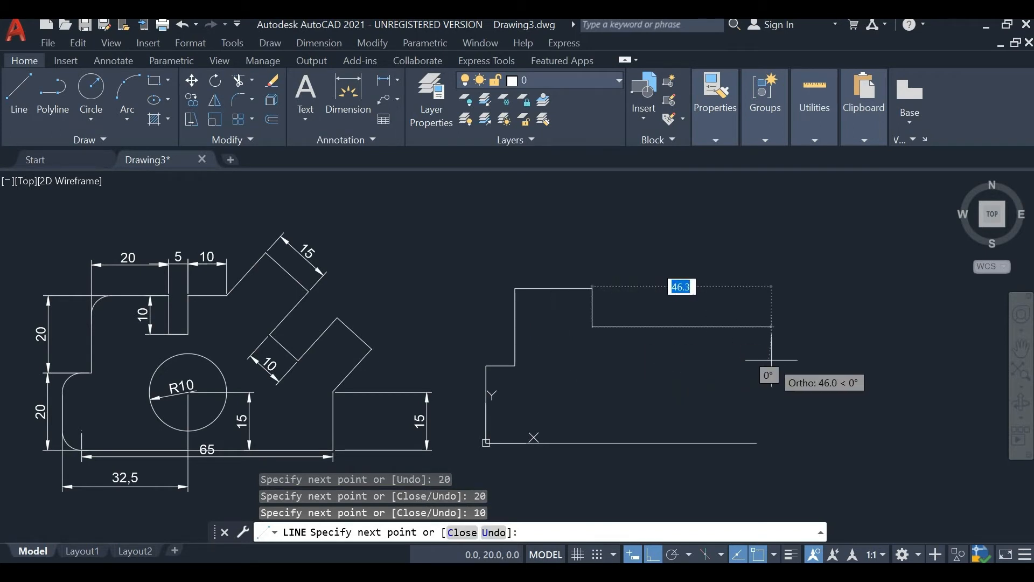
Complete the notch and upper edge with lines 5 units right, 10 units up and 10 units right, ending the outline there.
{"action": "type", "text": "5"}
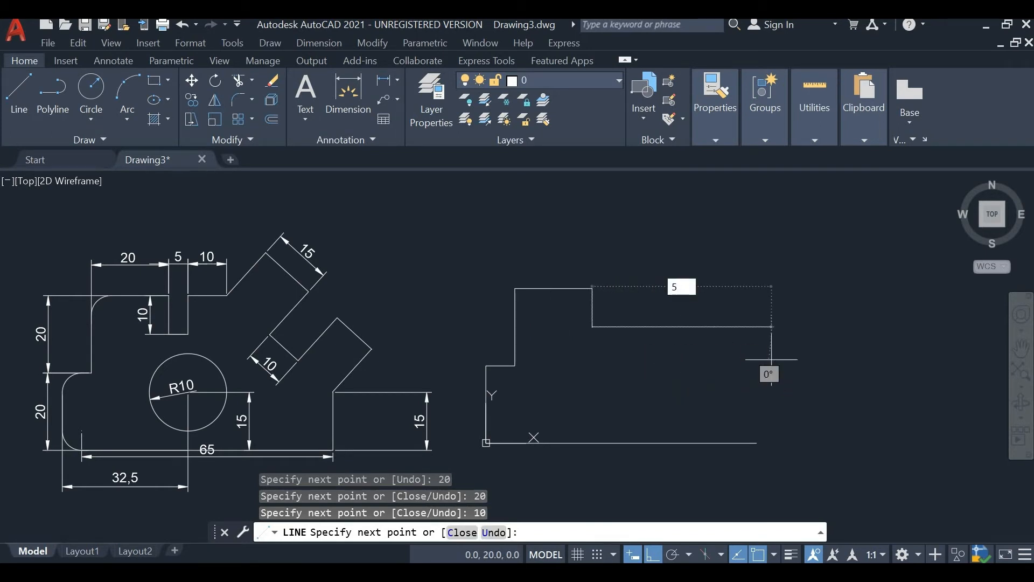
{"action": "key", "text": "Return"}
{"action": "type", "text": "10"}
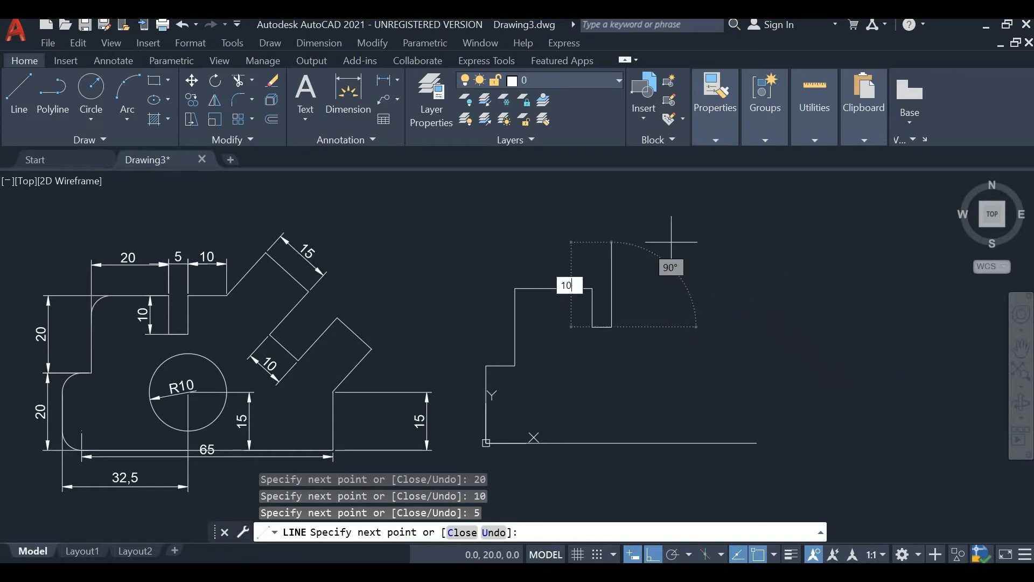
{"action": "key", "text": "Return"}
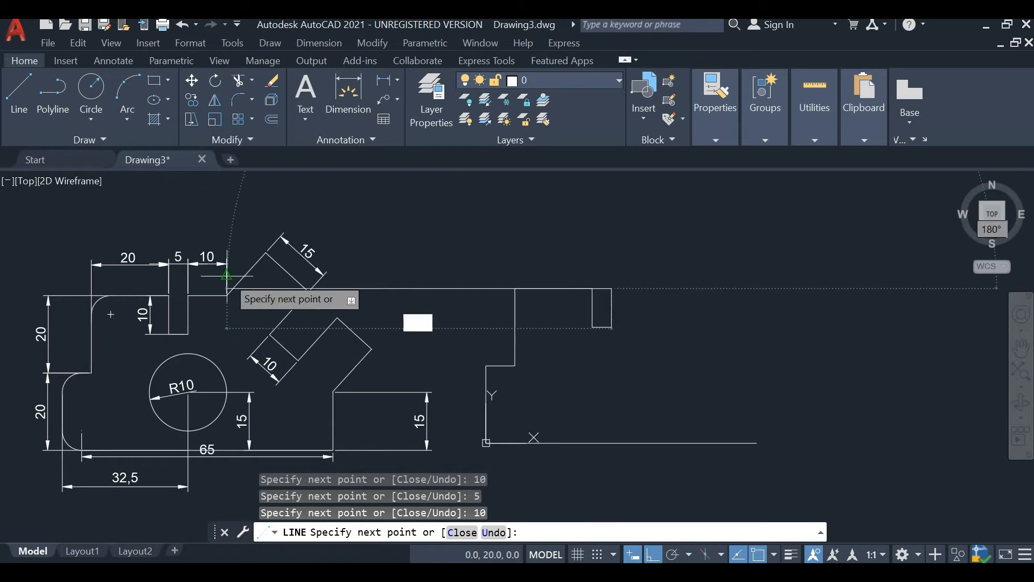
{"action": "type", "text": "1"}
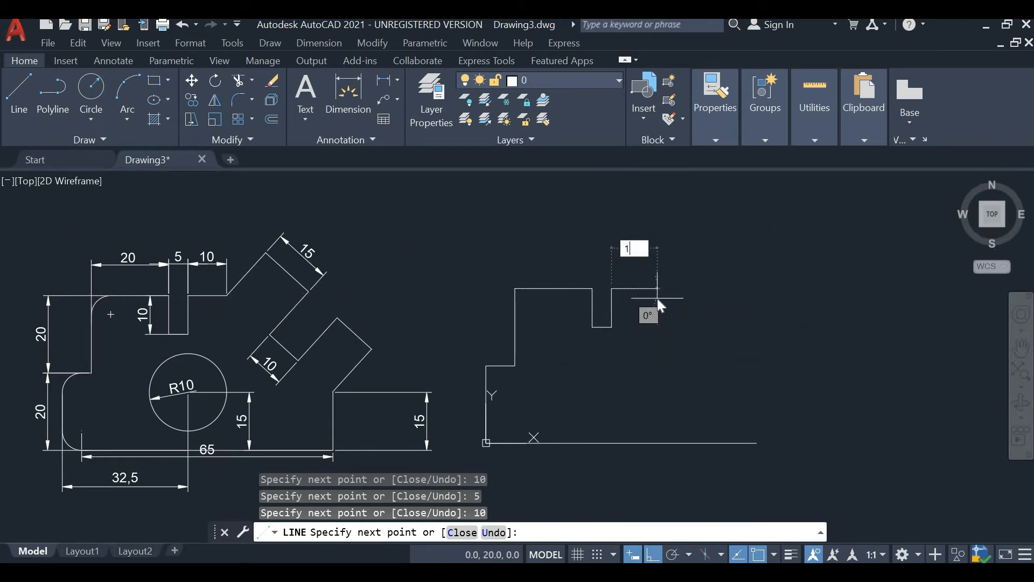
{"action": "key", "text": "Return"}
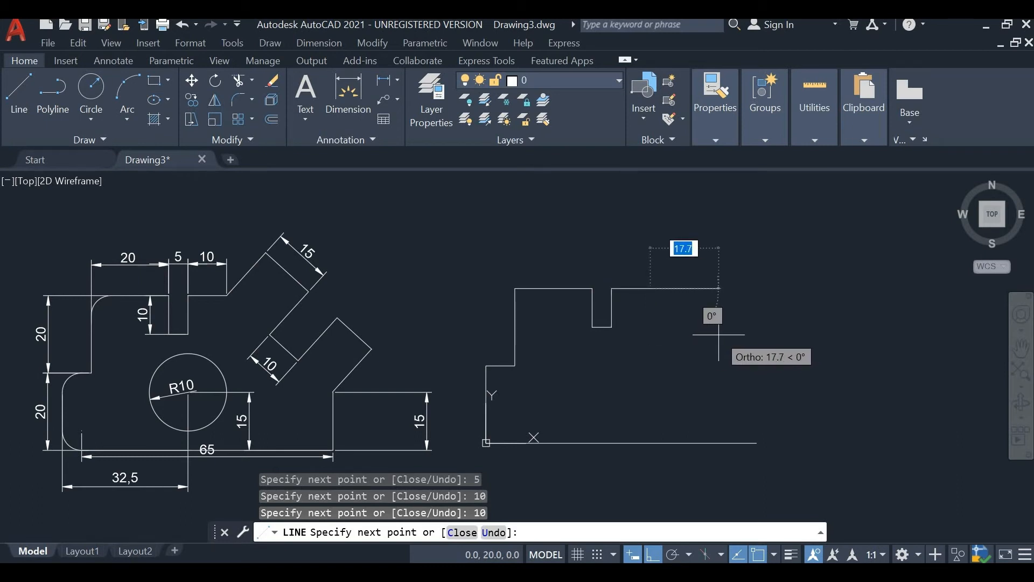
{"action": "key", "text": "Escape"}
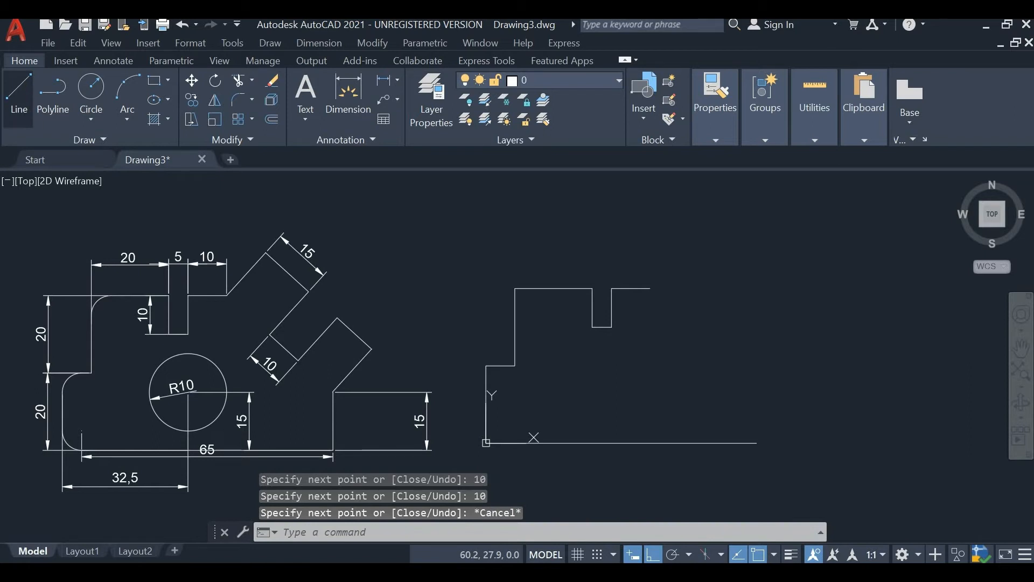
Draw a vertical line 15 units upward from the free end of the base line.
{"action": "left_click", "coordinate": [19, 96]}
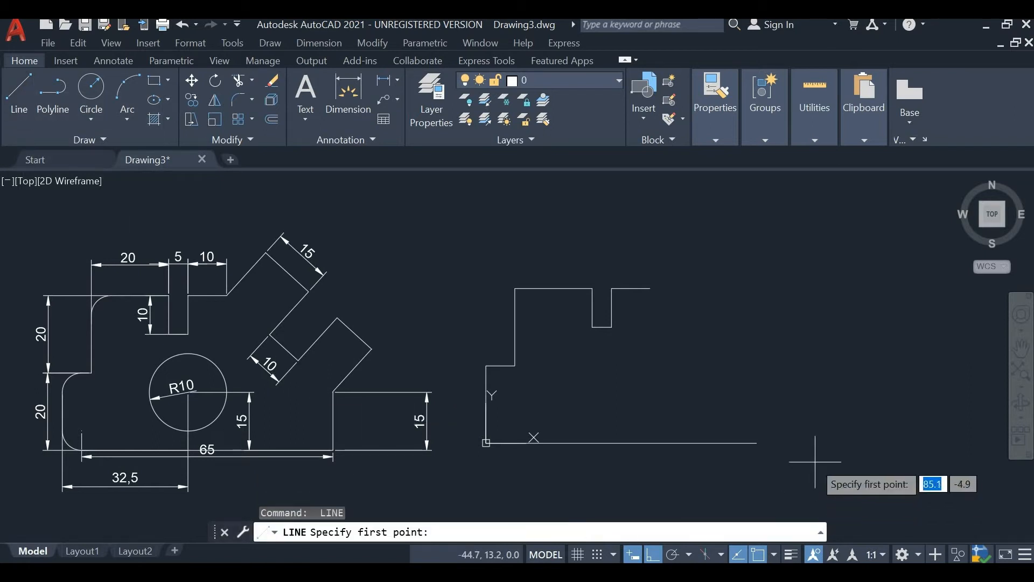
{"action": "left_click", "coordinate": [757, 443]}
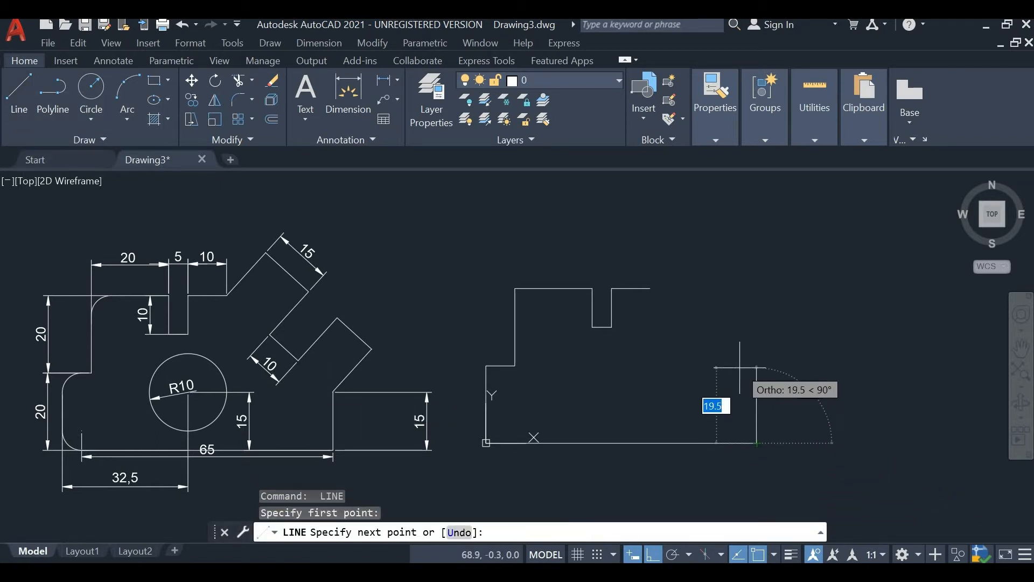
{"action": "type", "text": "15"}
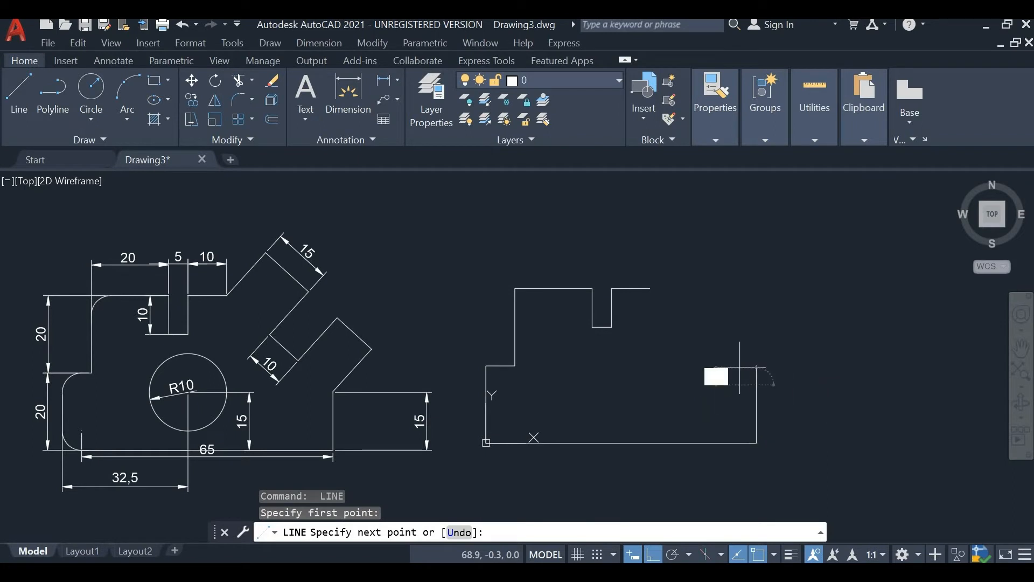
{"action": "key", "text": "Return"}
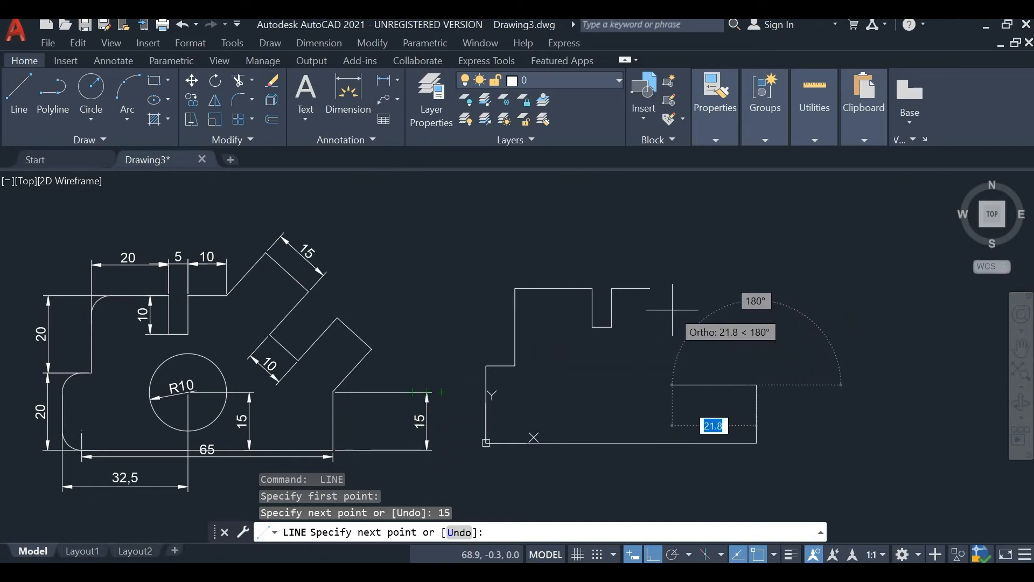
Turn Ortho off and extend the line from the 15-unit vertical's top to the end of the upper edge.
{"action": "left_click", "coordinate": [653, 554]}
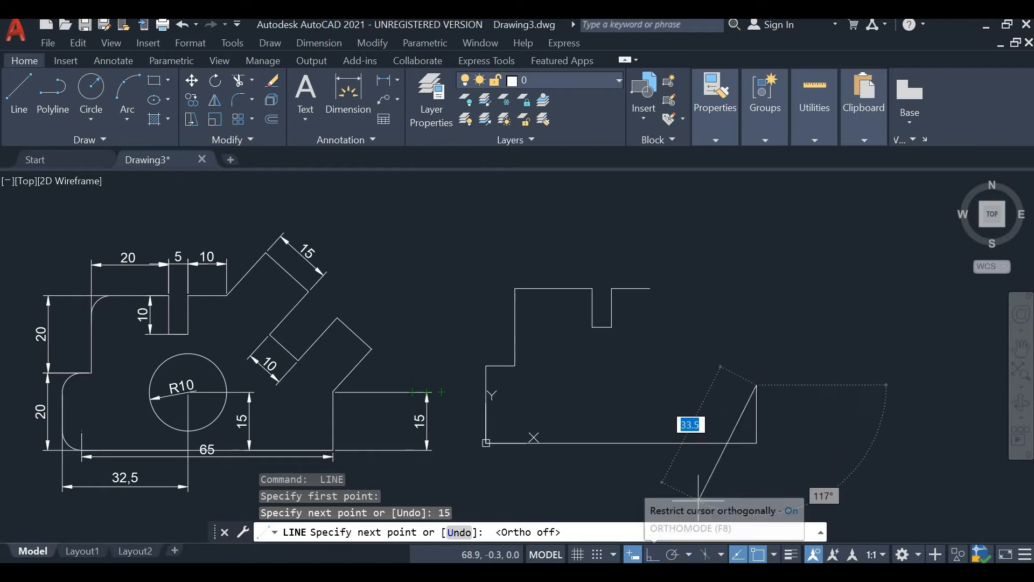
{"action": "left_click", "coordinate": [650, 288]}
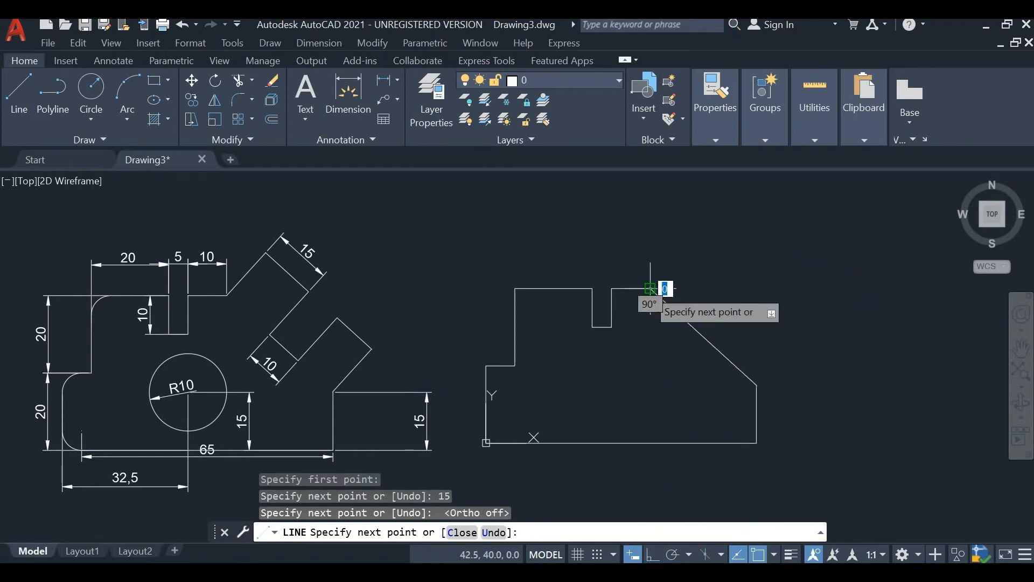
{"action": "key", "text": "Escape"}
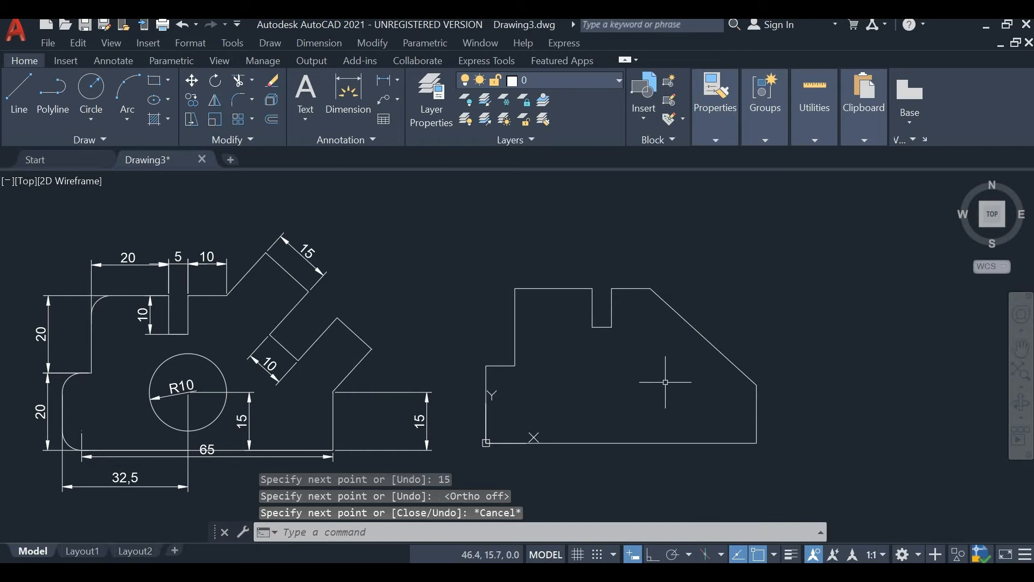
Copy the sloping line 15 units outward from its upper endpoint, at about 40° up and to the right.
{"action": "left_click", "coordinate": [192, 103]}
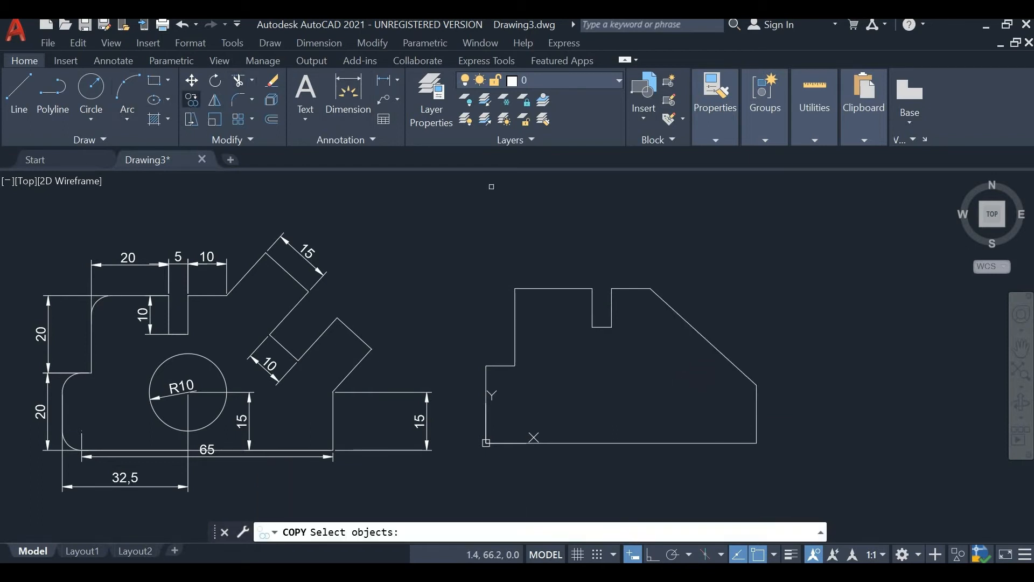
{"action": "left_click", "coordinate": [673, 305]}
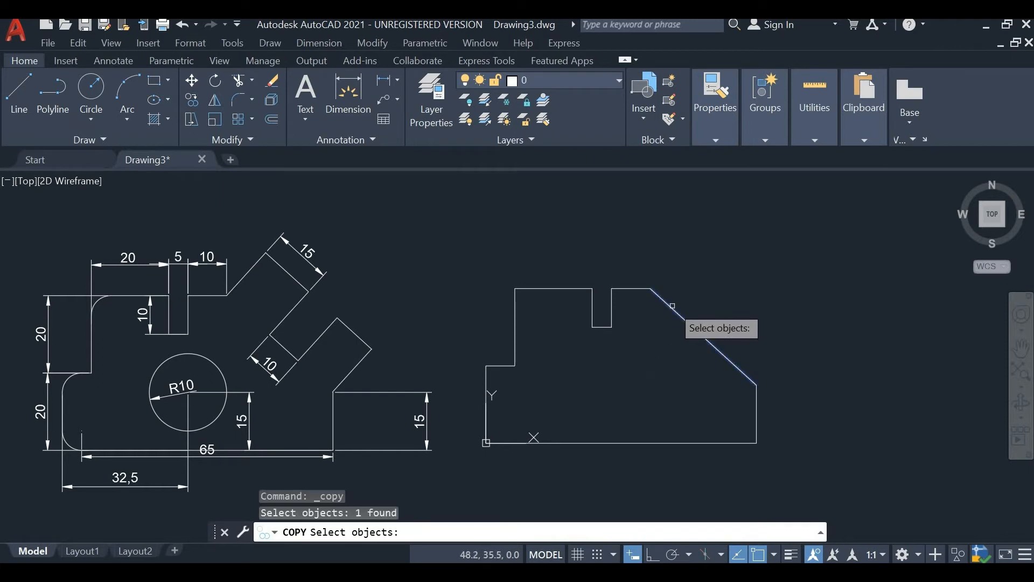
{"action": "key", "text": "Return"}
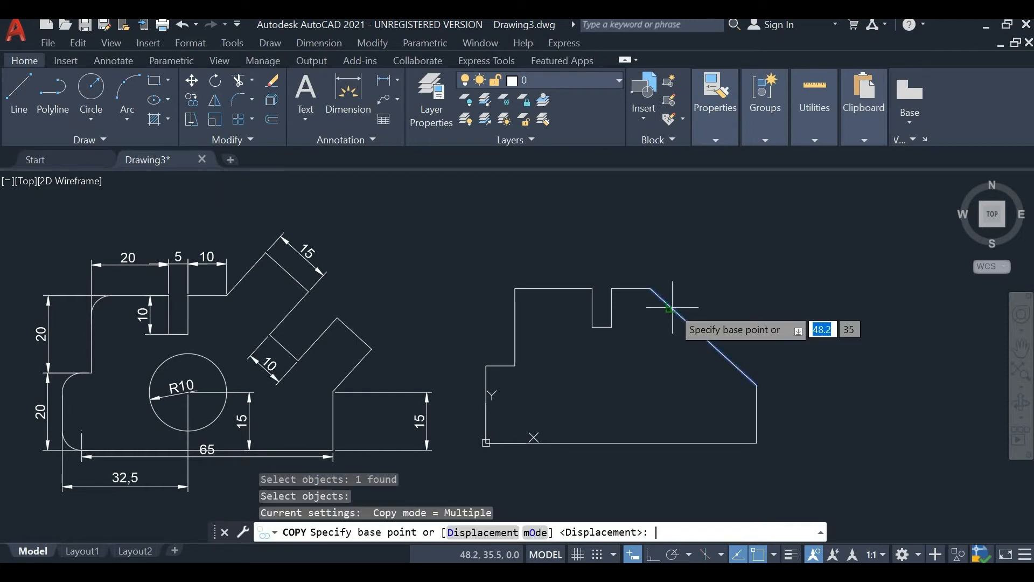
{"action": "left_click", "coordinate": [650, 288]}
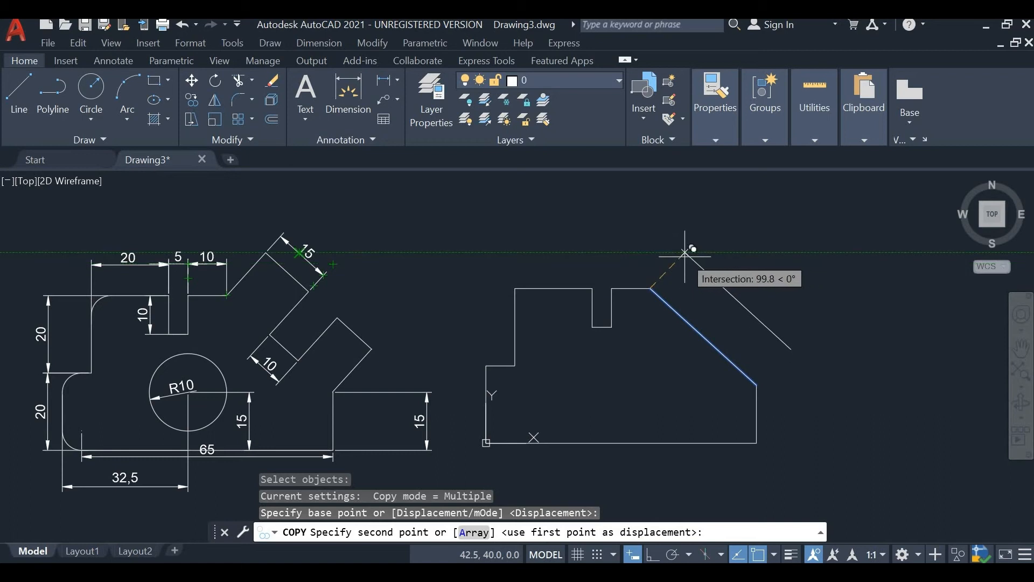
{"action": "type", "text": "15"}
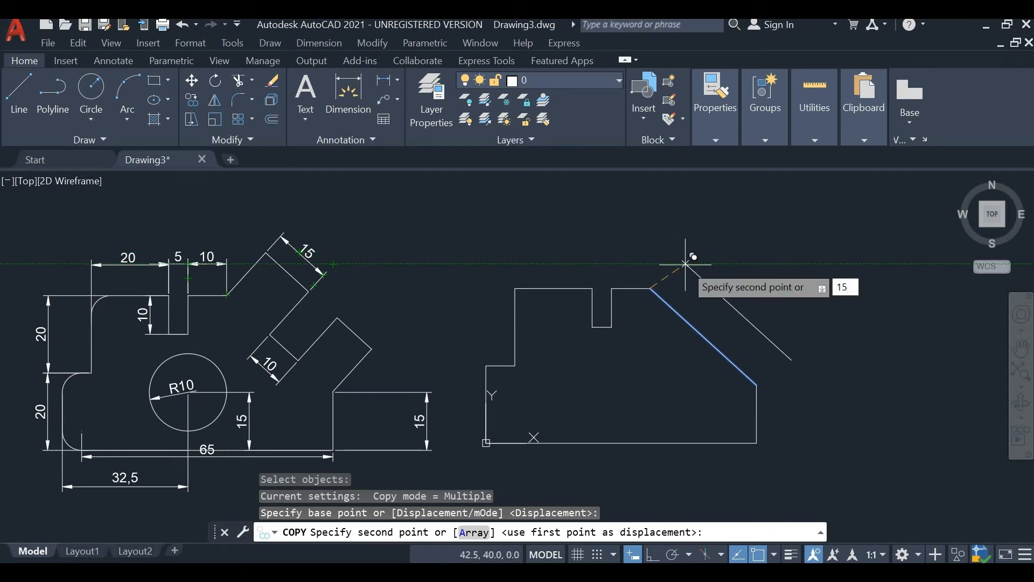
{"action": "key", "text": "Return"}
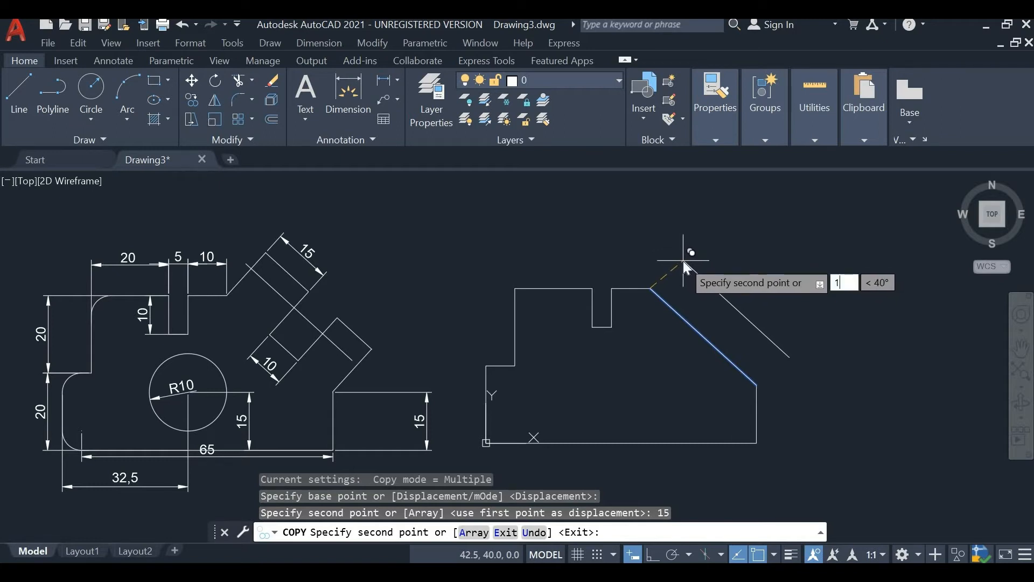
{"action": "type", "text": "15"}
{"action": "key", "text": "Return"}
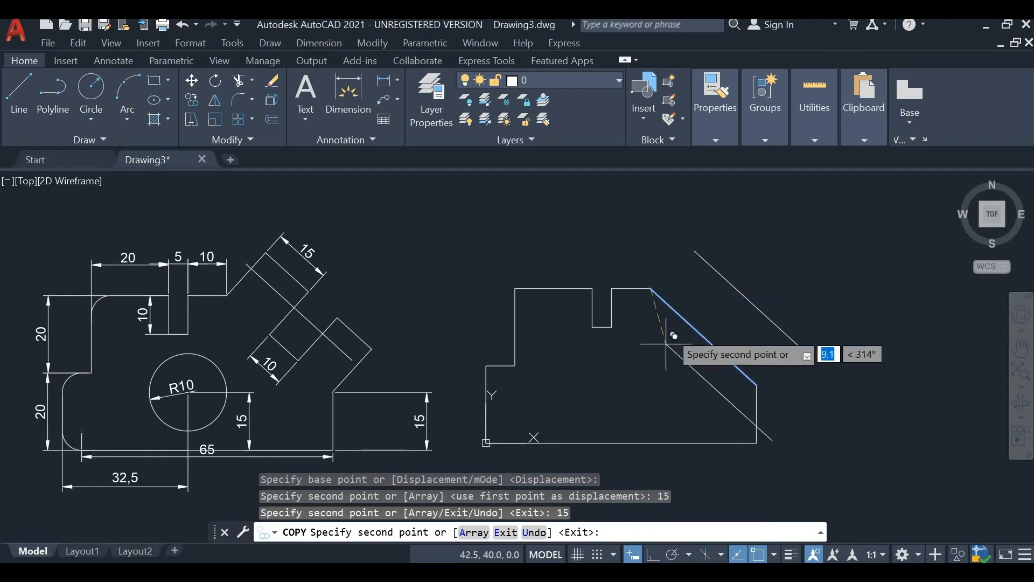
{"action": "key", "text": "Escape"}
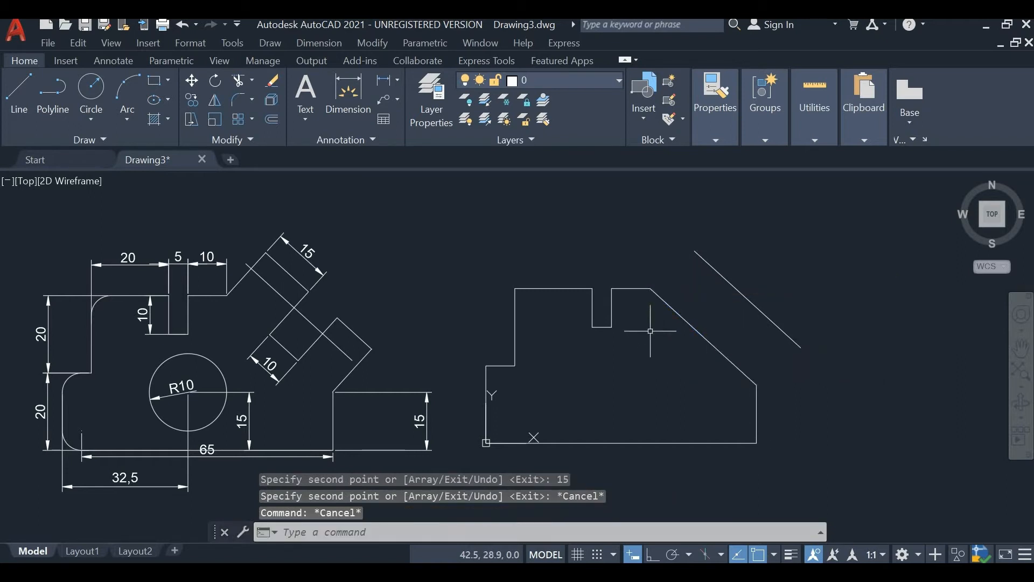
Draw a line joining the upper endpoints of the sloping line and its parallel copy.
{"action": "left_click", "coordinate": [21, 97]}
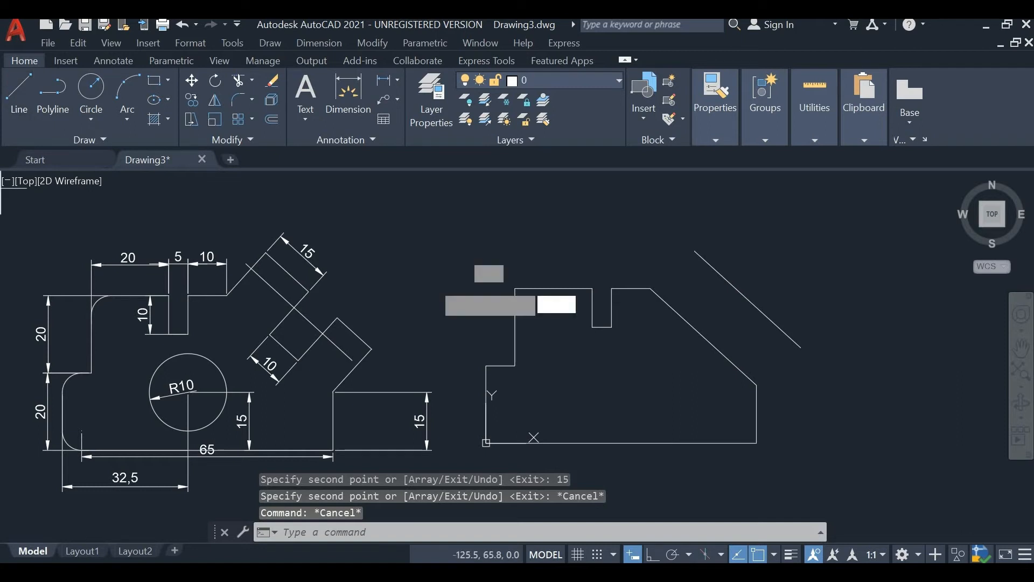
{"action": "left_click", "coordinate": [650, 288]}
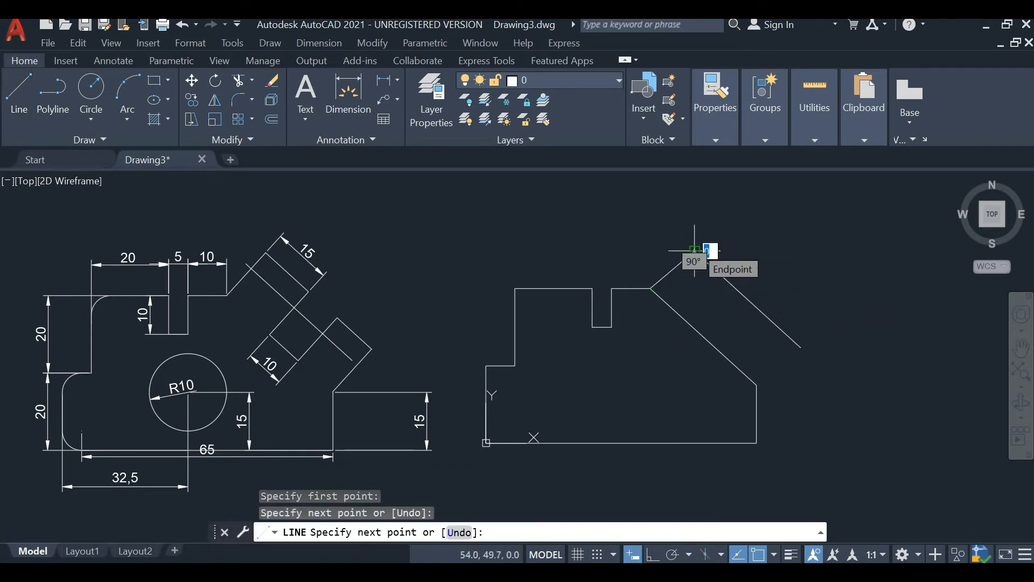
{"action": "key", "text": "Escape"}
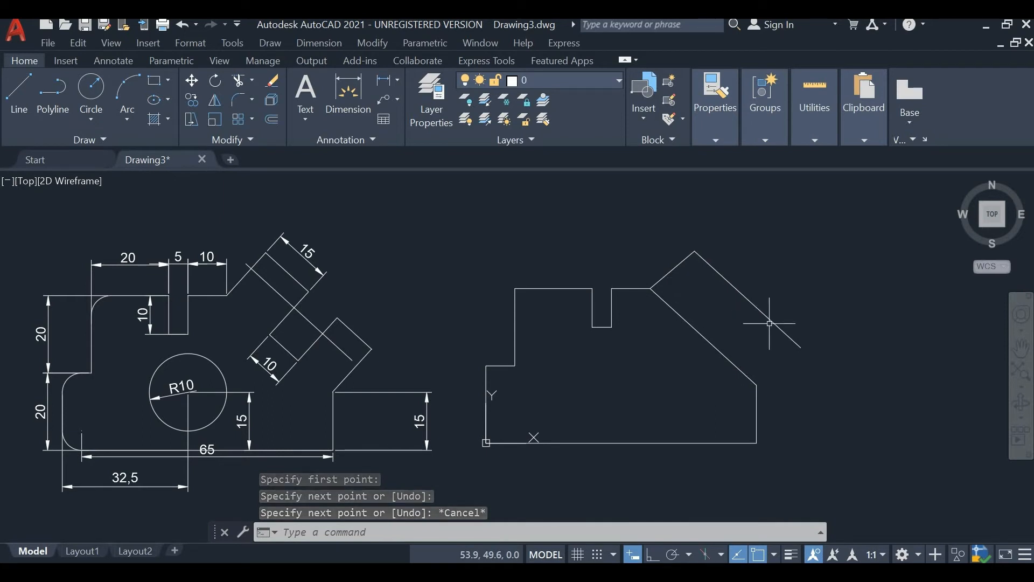
Copy the short slanted end line along the outer parallel line at 15 units, 25 units and the line's far endpoint.
{"action": "left_click", "coordinate": [192, 100]}
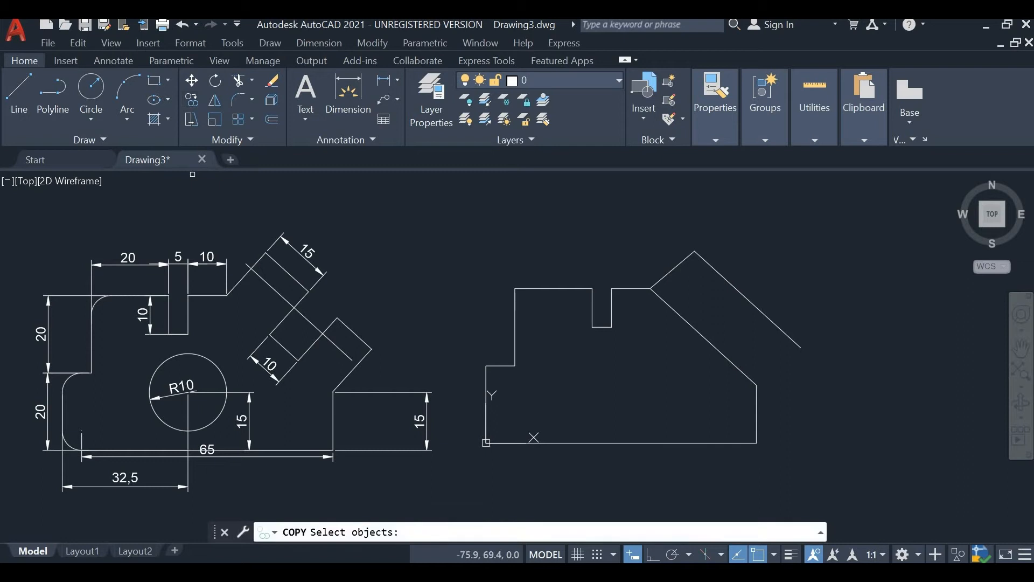
{"action": "left_click", "coordinate": [678, 263]}
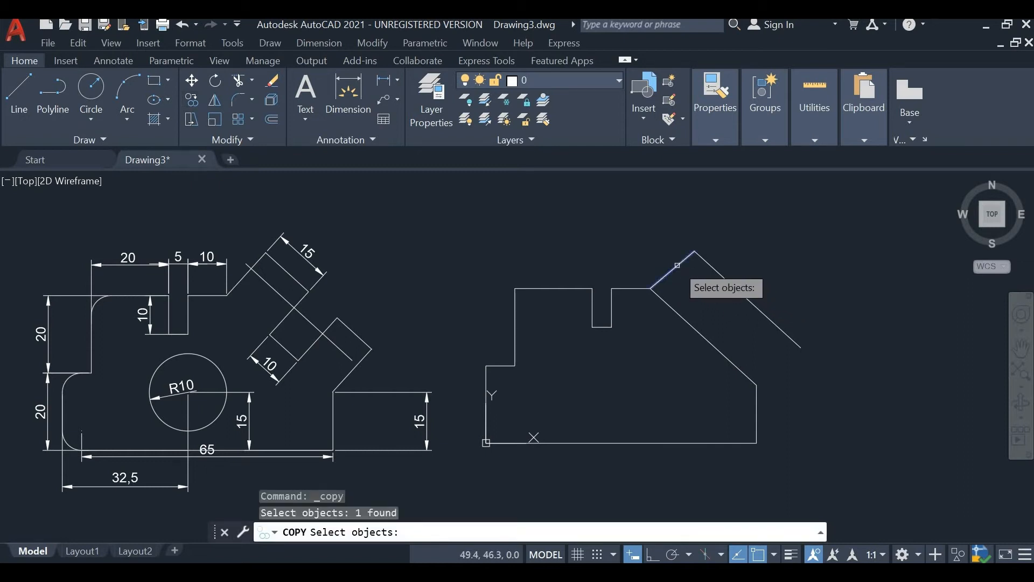
{"action": "key", "text": "Return"}
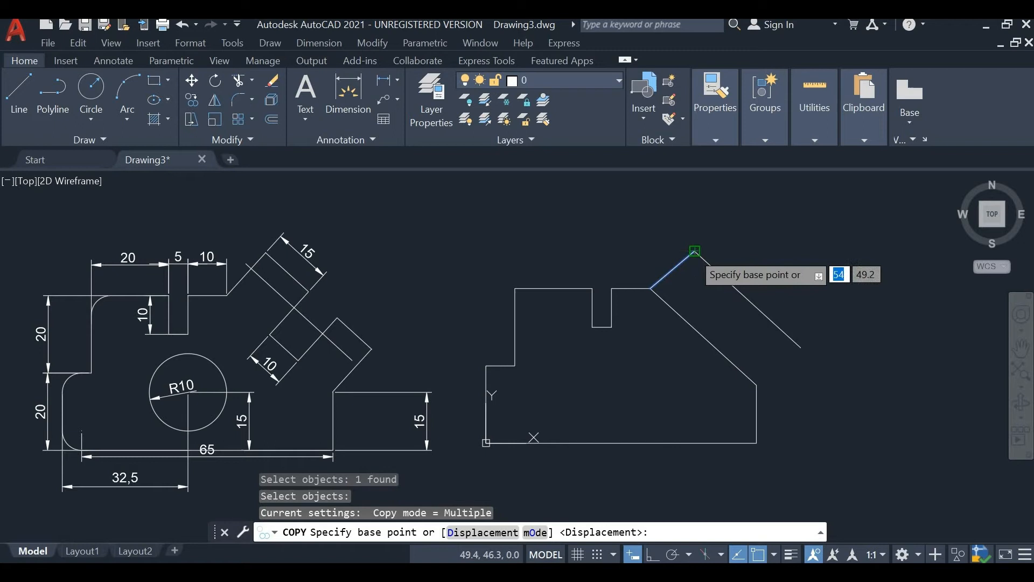
{"action": "left_click", "coordinate": [696, 251]}
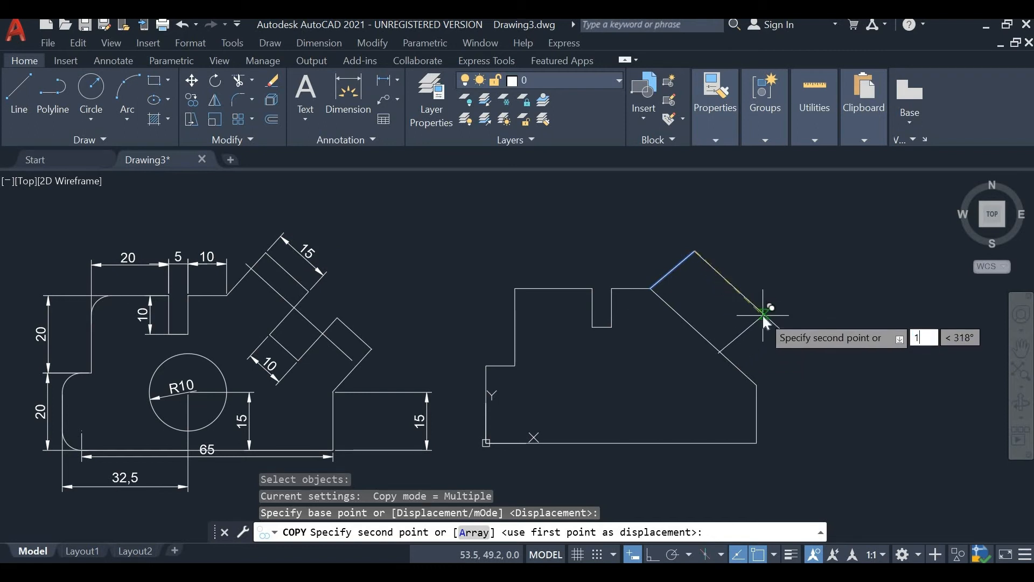
{"action": "key", "text": "Return"}
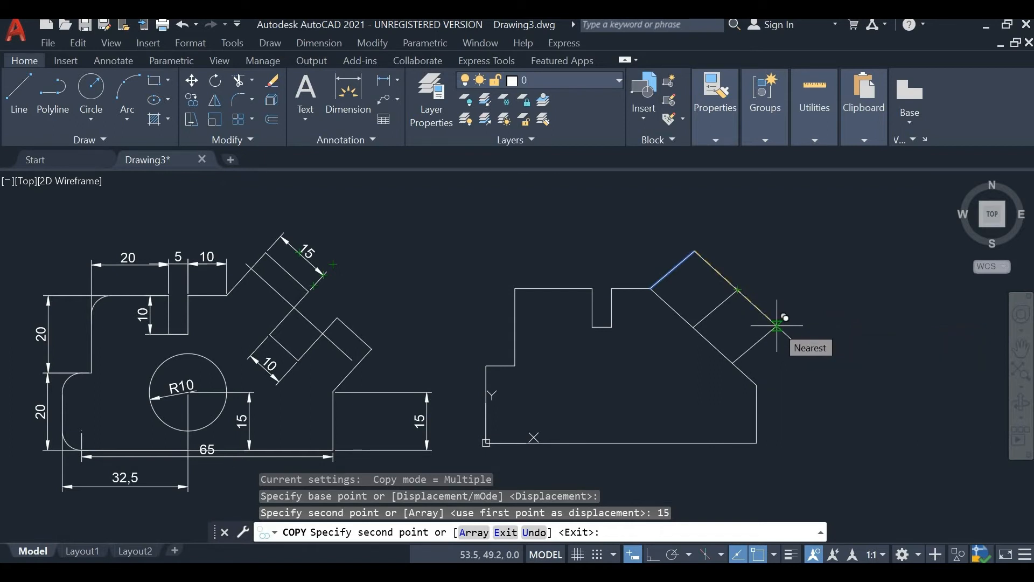
{"action": "type", "text": "25"}
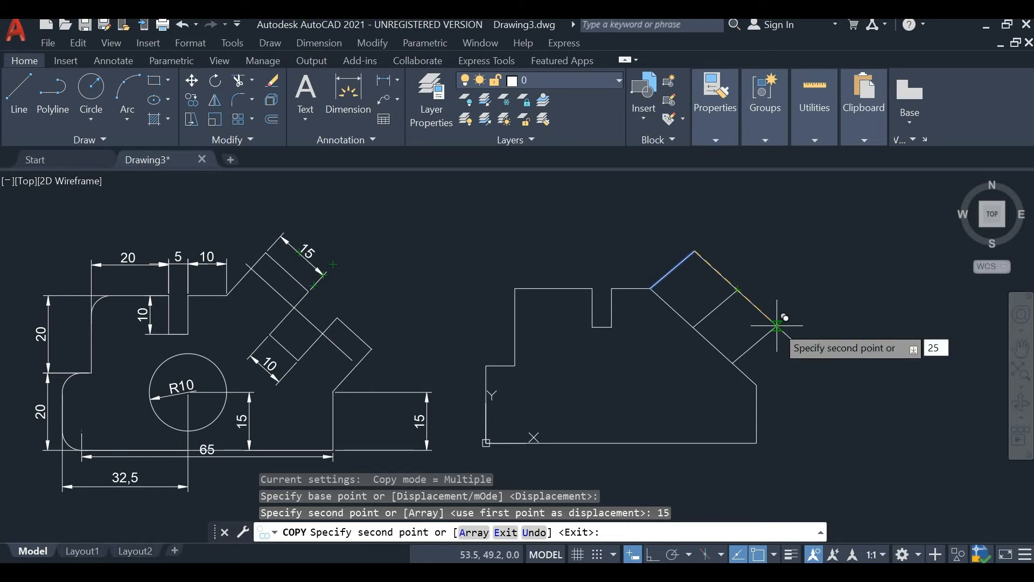
{"action": "key", "text": "Return"}
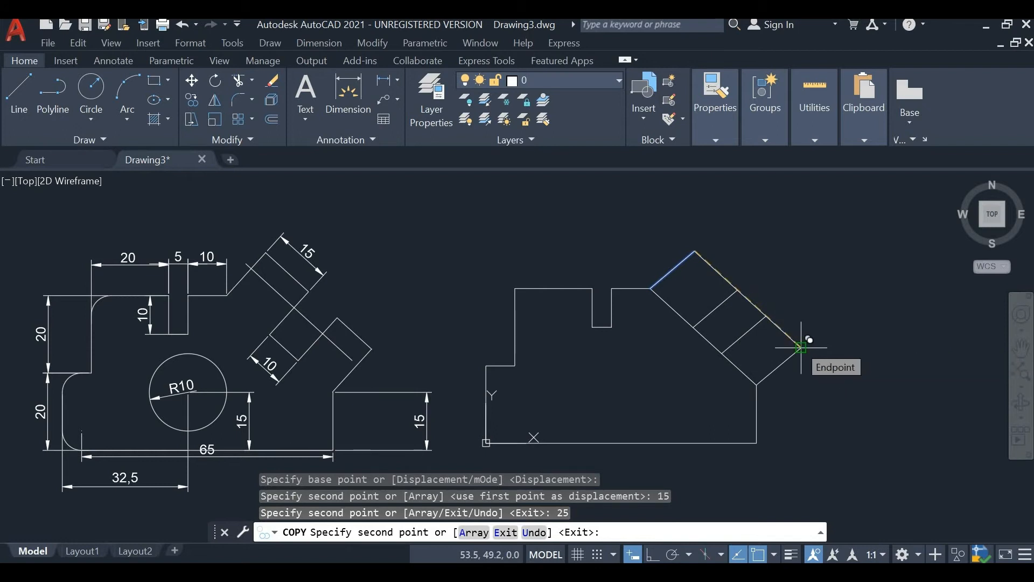
{"action": "left_click", "coordinate": [801, 348]}
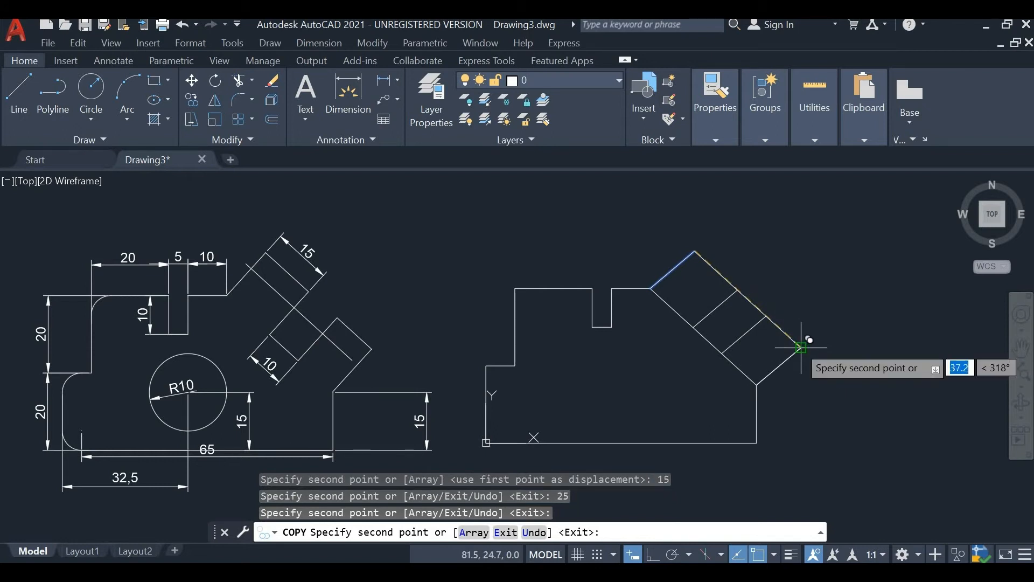
{"action": "key", "text": "Escape"}
{"action": "key", "text": "Escape"}
{"action": "key", "text": "Escape"}
{"action": "key", "text": "Escape"}
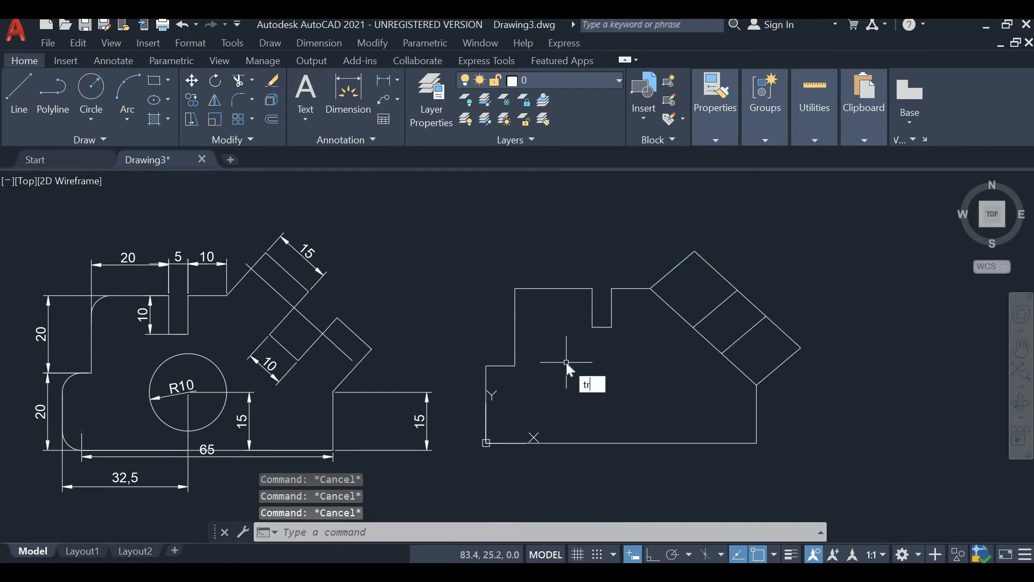
Trim the inner sloping line across both prong bases and the outer parallel line across the gap between the prongs.
{"action": "key", "text": "Return"}
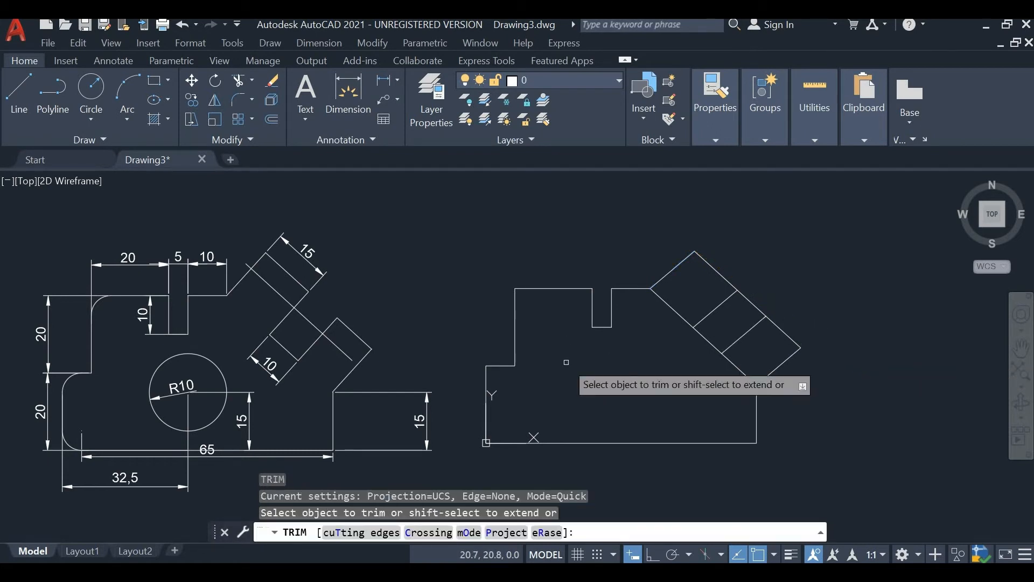
{"action": "left_click", "coordinate": [667, 304]}
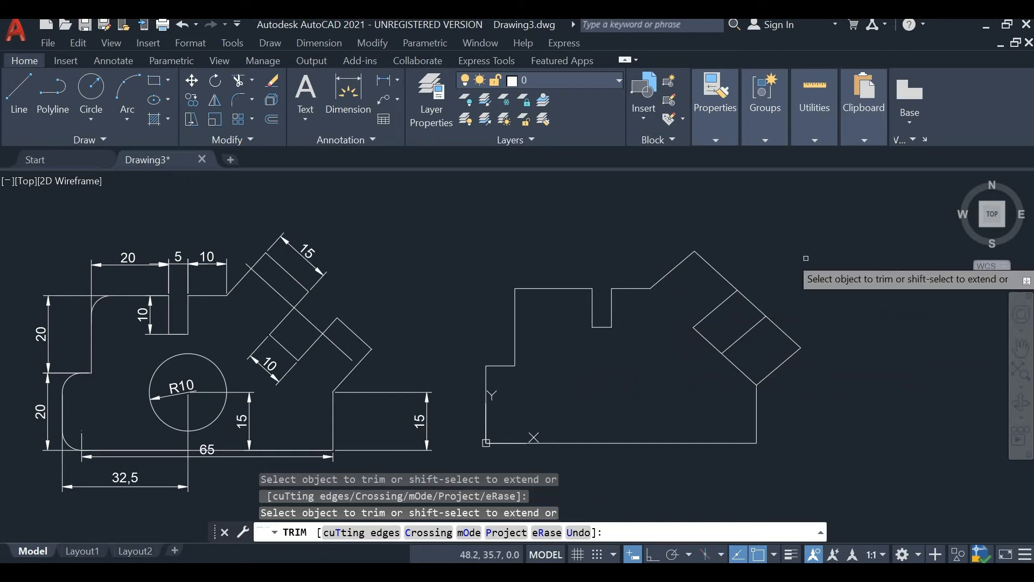
{"action": "left_click", "coordinate": [753, 305]}
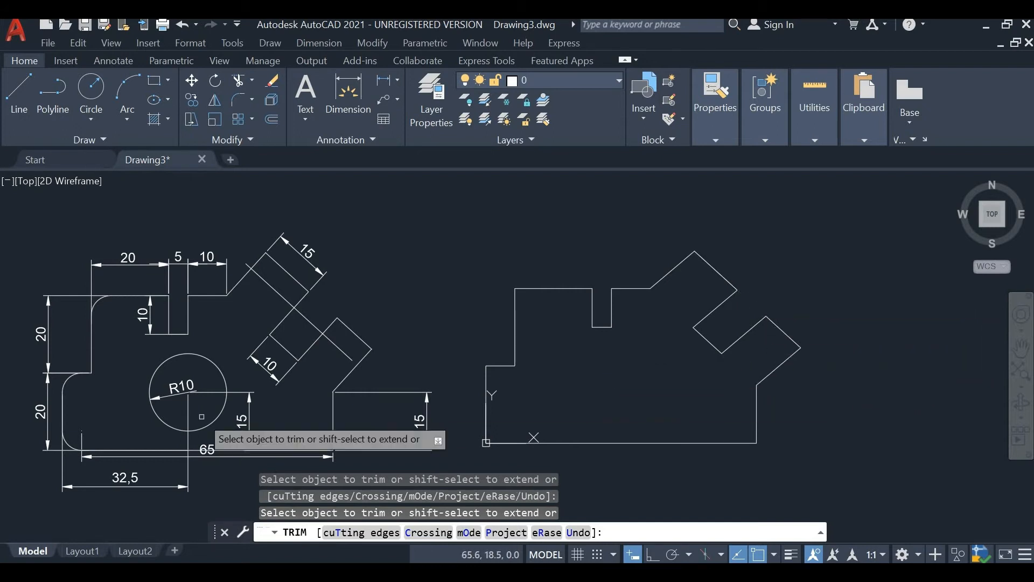
{"action": "key", "text": "Escape"}
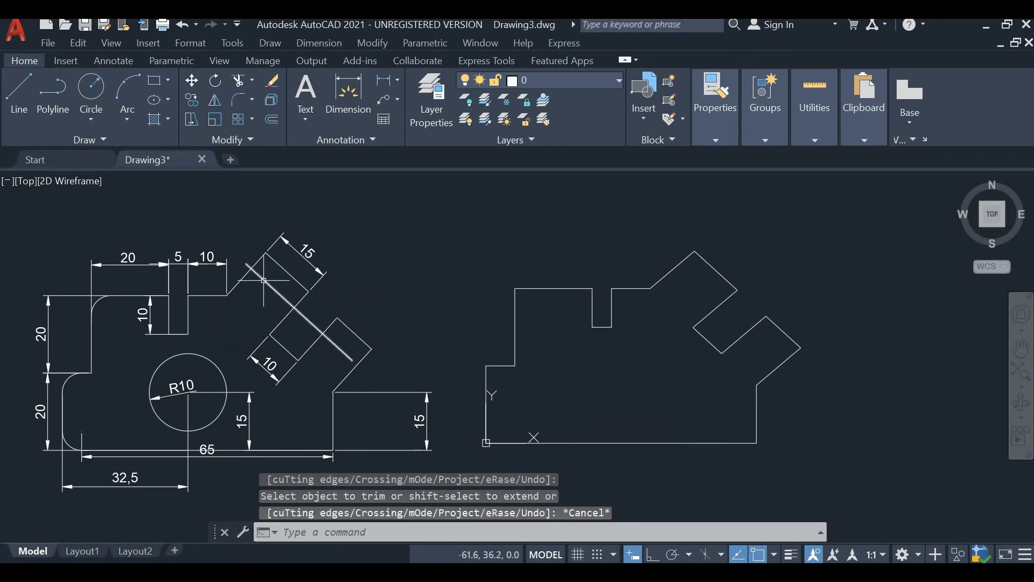
Erase the stray diagonal line crossing the angled prongs of the reference drawing.
{"action": "left_click", "coordinate": [263, 279]}
{"action": "key", "text": "Delete"}
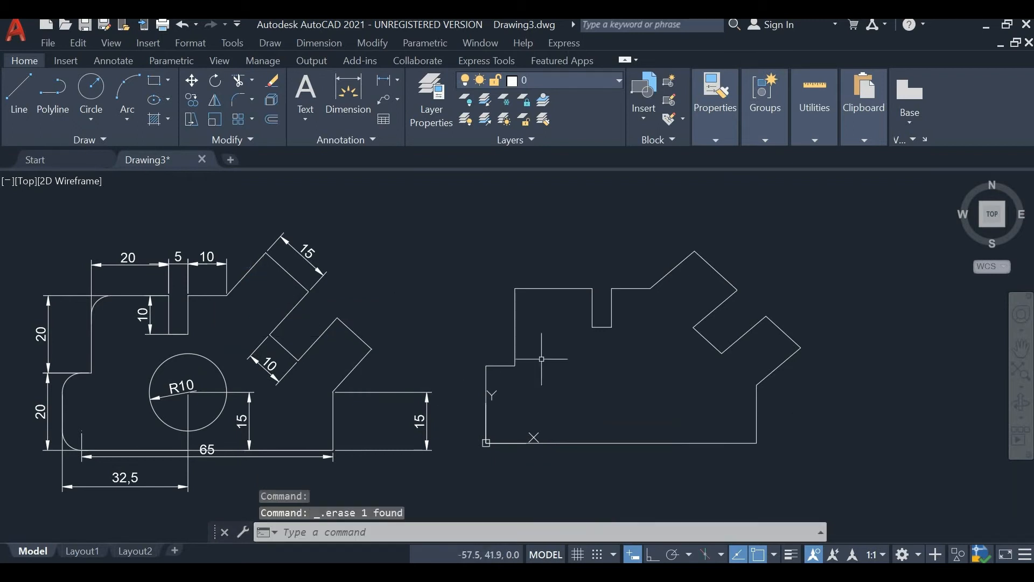
{"action": "mouse_move", "coordinate": [459, 309]}
{"action": "middle_mouse_down"}
{"action": "mouse_move", "coordinate": [535, 214]}
{"action": "mouse_move", "coordinate": [512, 261]}
{"action": "middle_mouse_up"}
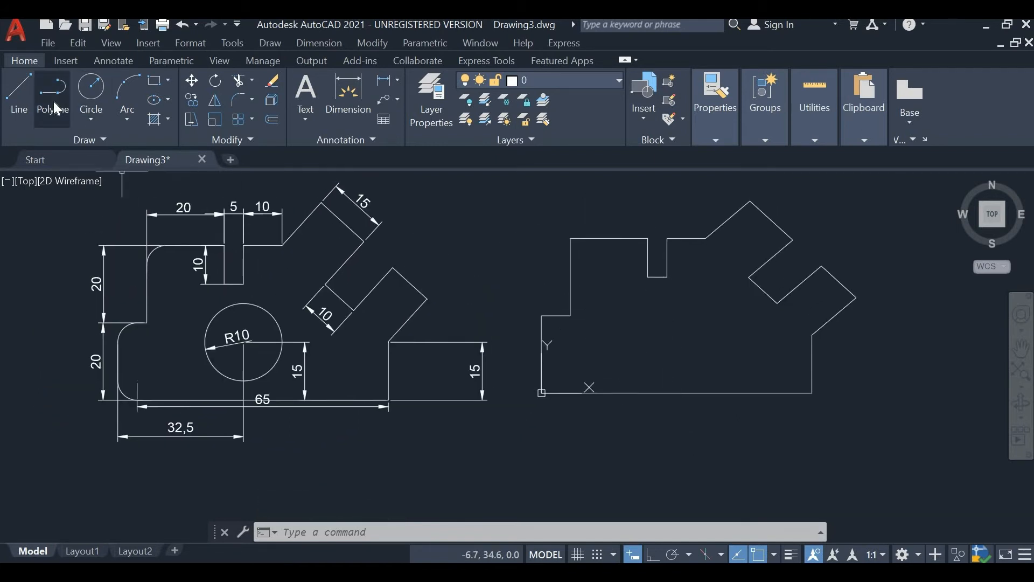
{"action": "key", "text": "Return"}
{"action": "key", "text": "Escape"}
{"action": "key", "text": "Escape"}
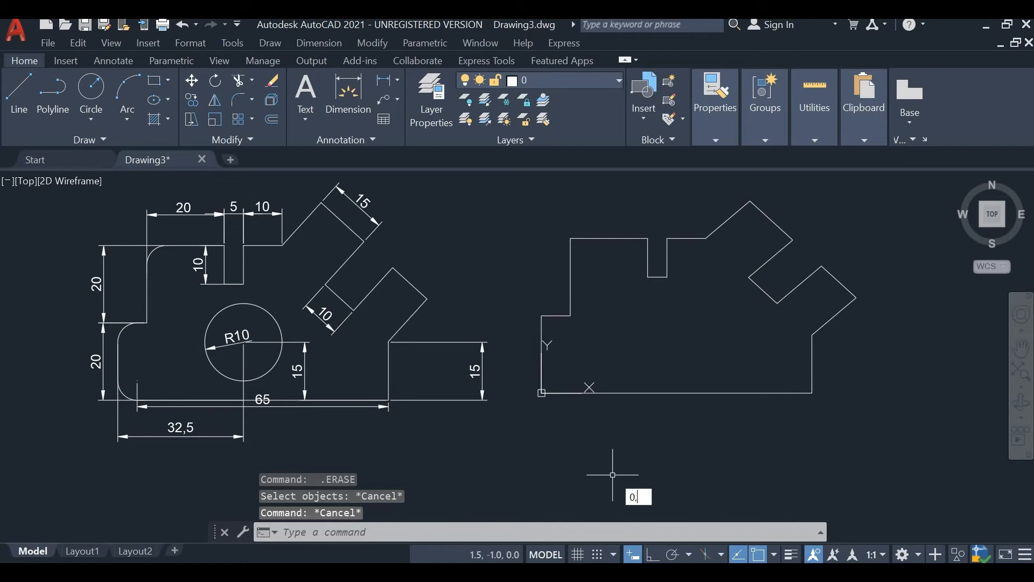
{"action": "key", "text": "Return"}
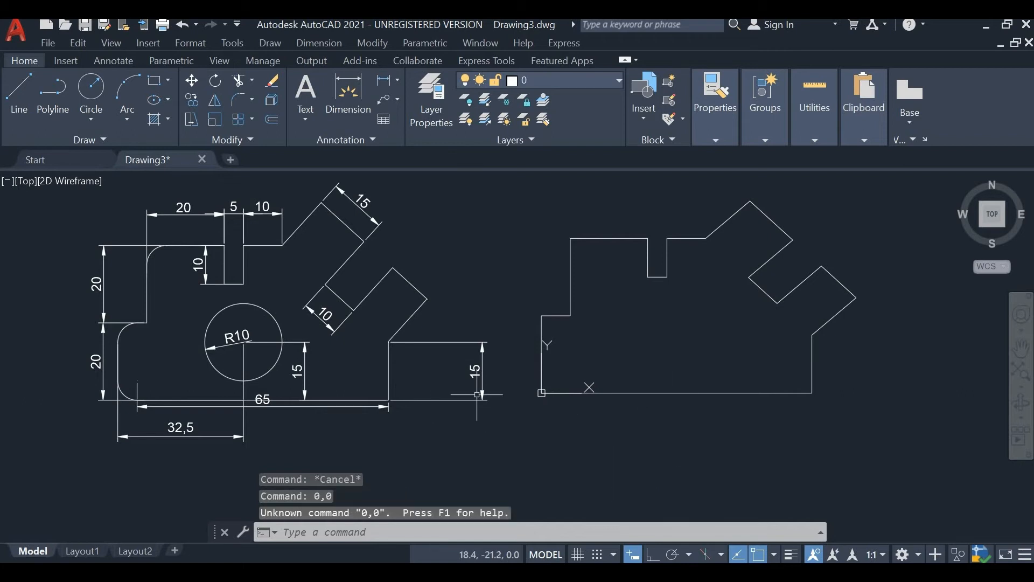
With Ortho on, draw construction lines from 0,0 running 32.5 units along the base and 15 units upward.
{"action": "type", "text": "LI"}
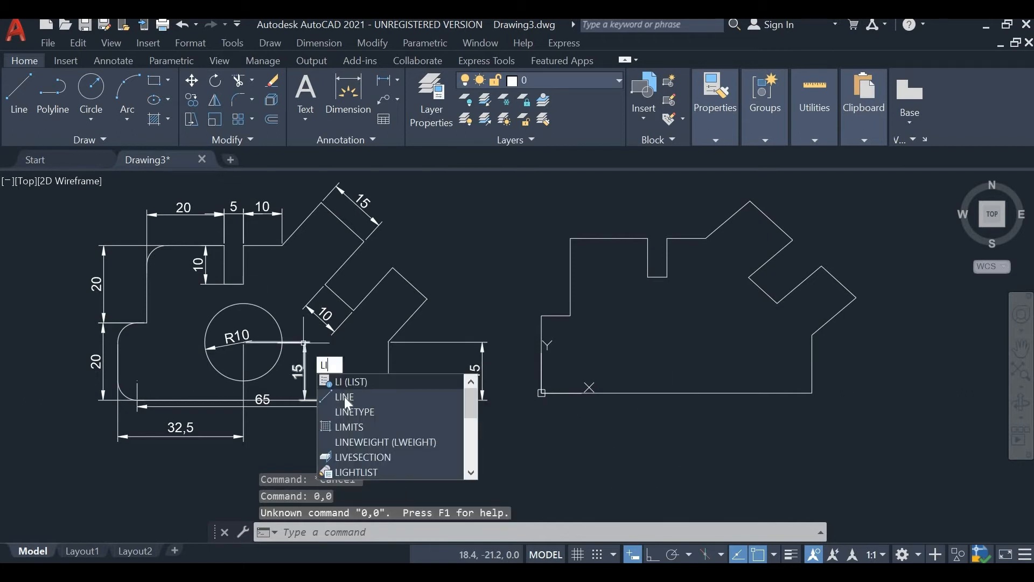
{"action": "left_click", "coordinate": [346, 399]}
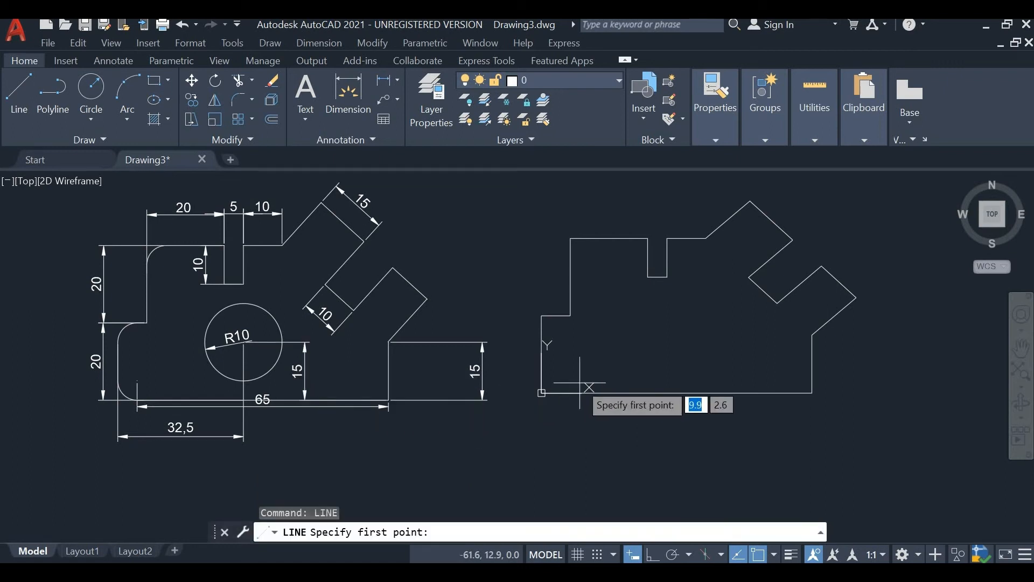
{"action": "type", "text": "0,0"}
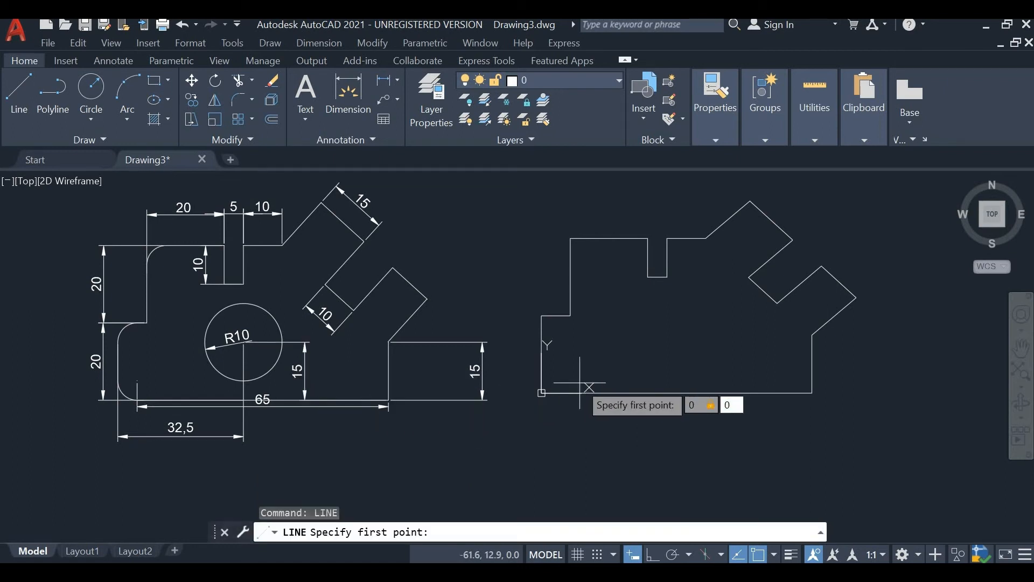
{"action": "key", "text": "Return"}
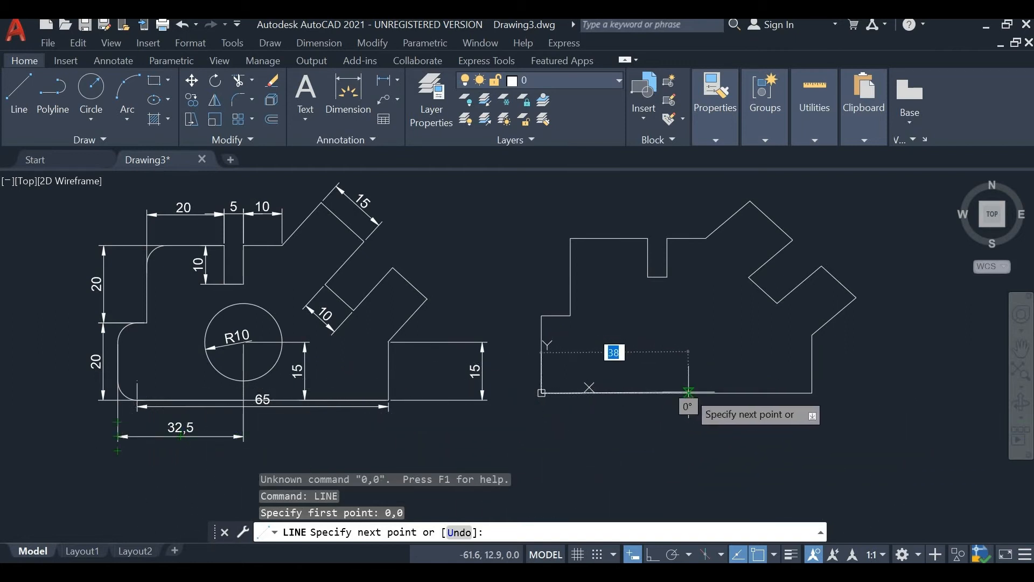
{"action": "key", "text": "F8"}
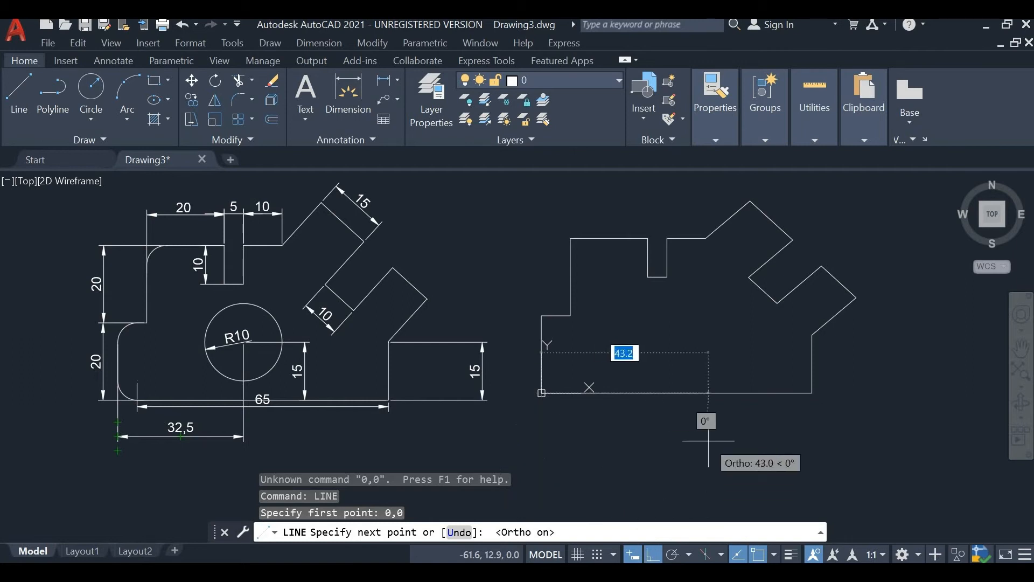
{"action": "type", "text": "3"}
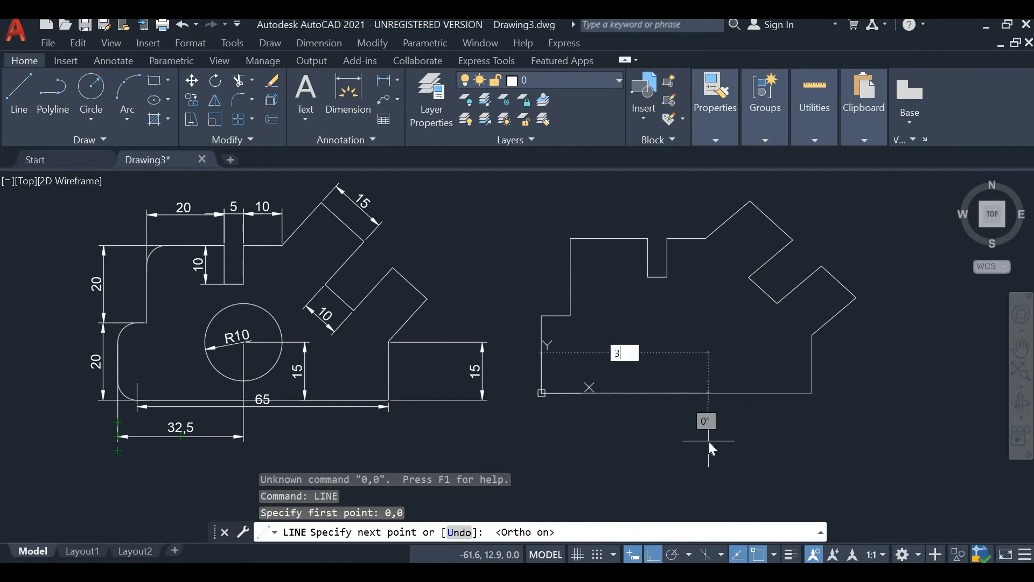
{"action": "type", "text": "2.5"}
{"action": "key", "text": "Return"}
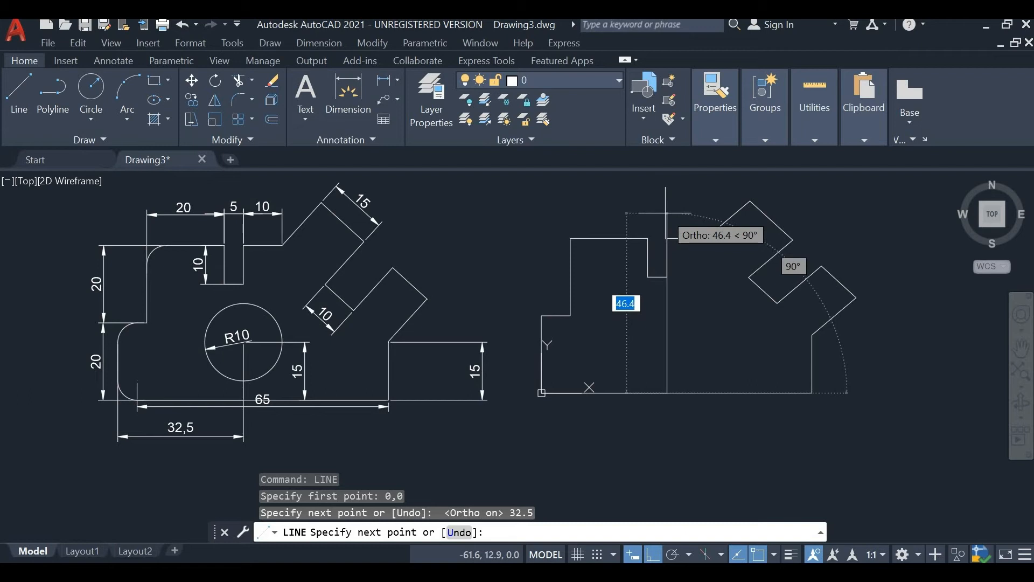
{"action": "type", "text": "15"}
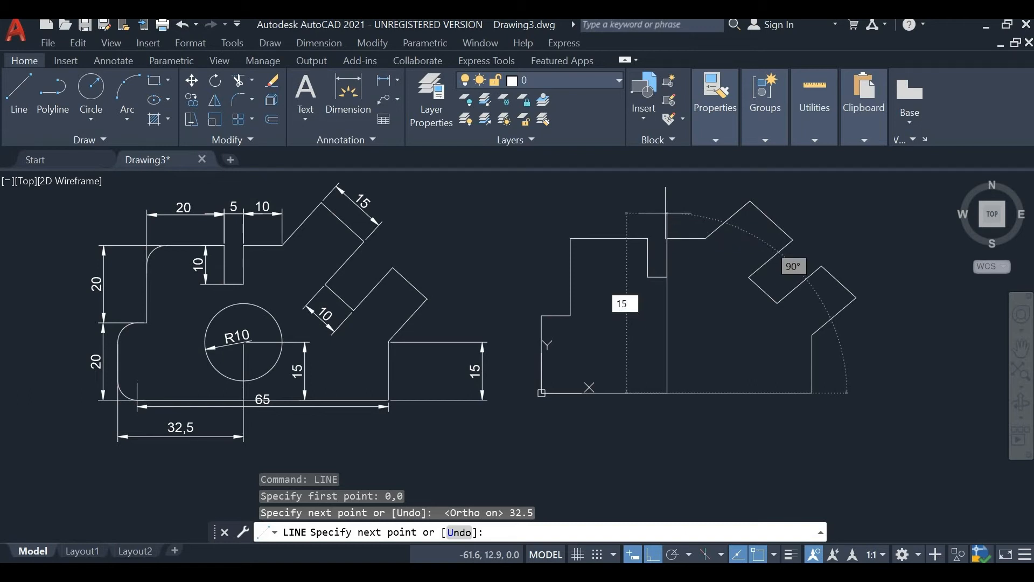
{"action": "key", "text": "Return"}
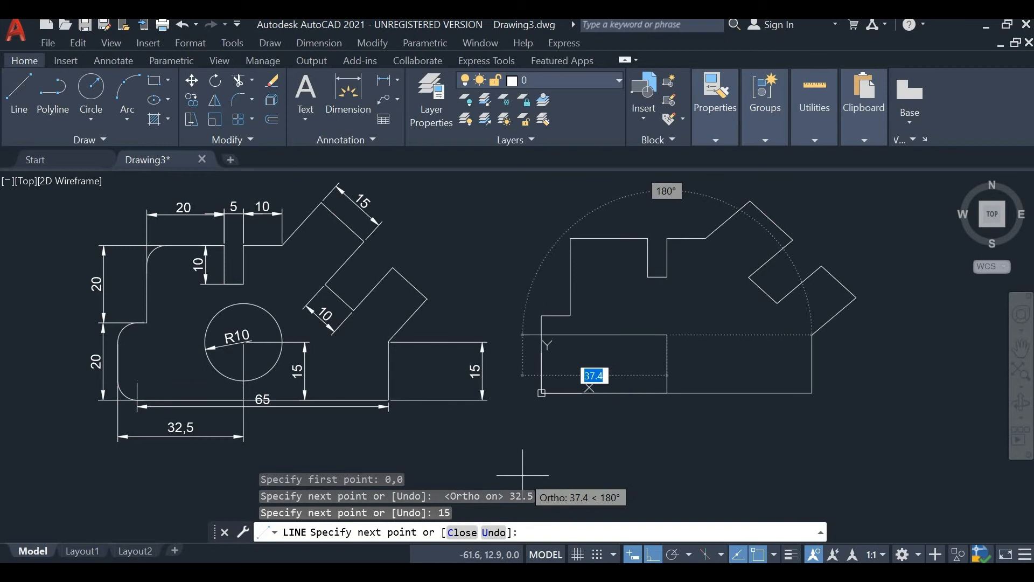
{"action": "key", "text": "Escape"}
Draw a circle of radius 10 centred on the upper end of the 15-unit vertical construction line.
{"action": "type", "text": "c"}
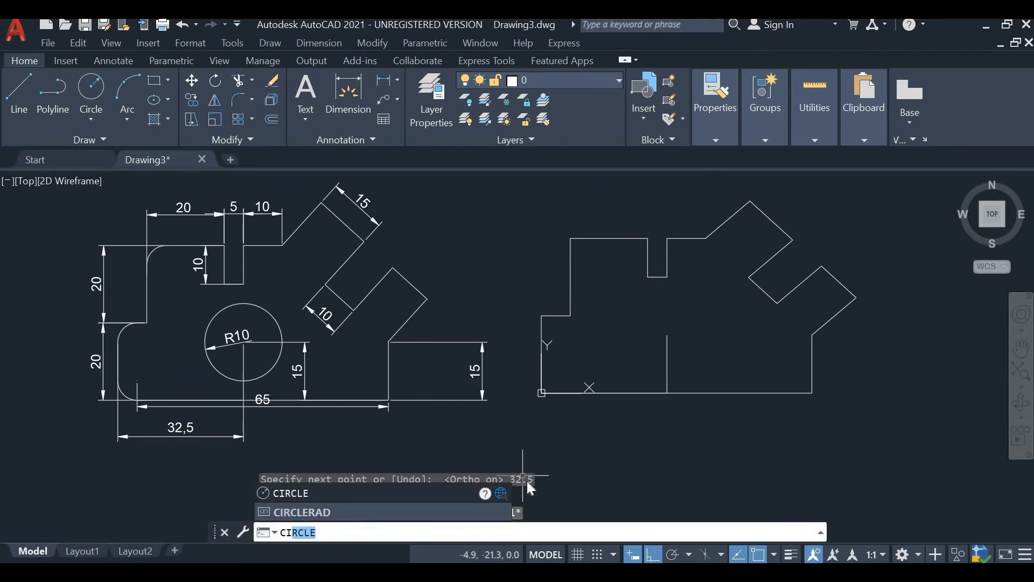
{"action": "key", "text": "Return"}
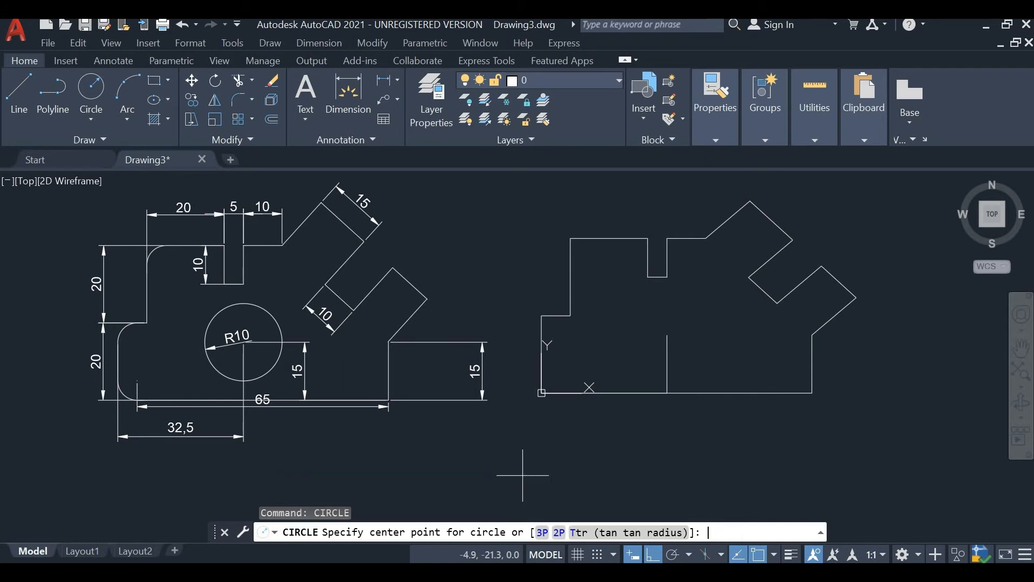
{"action": "left_click", "coordinate": [666, 335]}
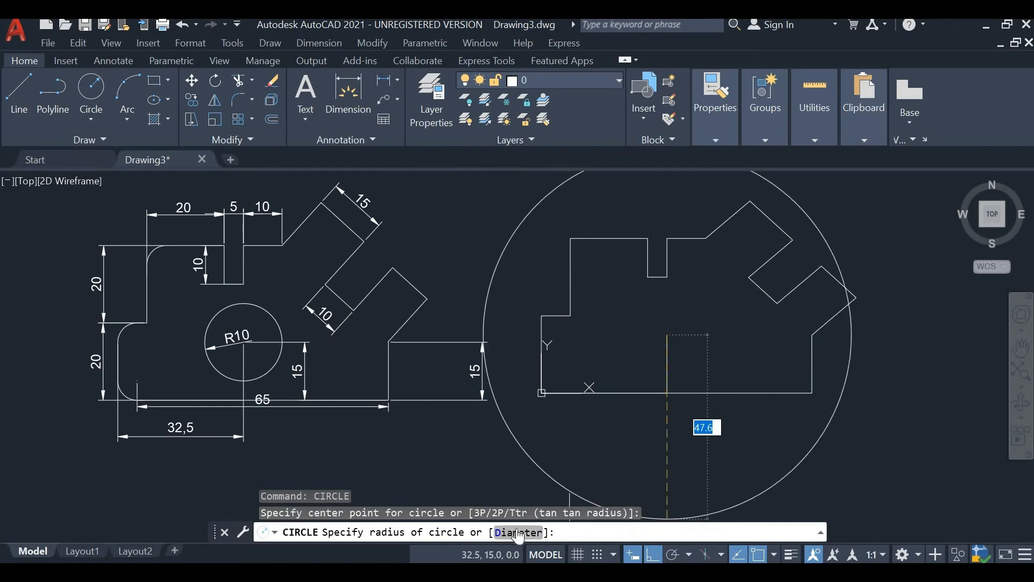
{"action": "type", "text": "10"}
{"action": "key", "text": "Return"}
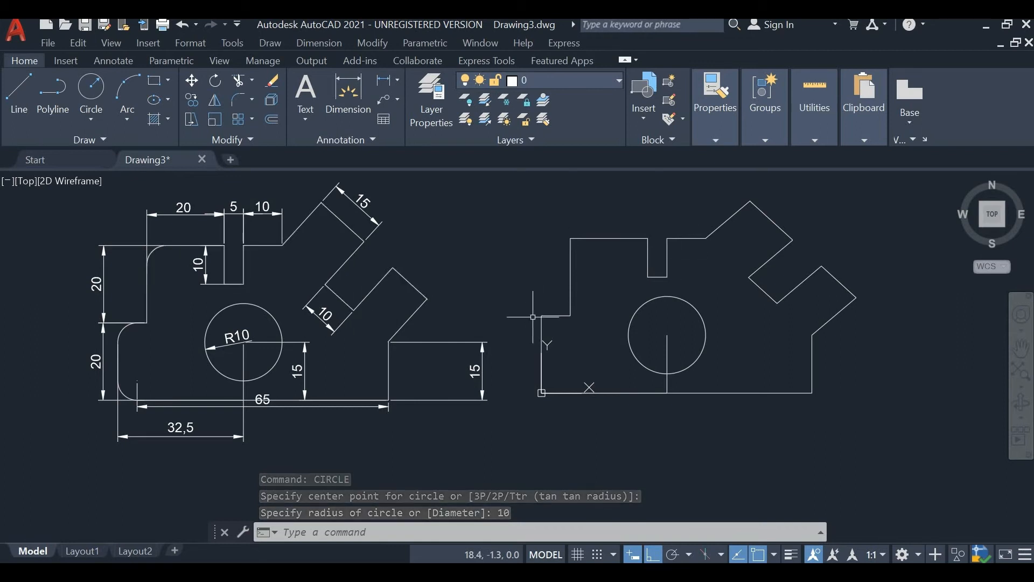
{"action": "key", "text": "Escape"}
{"action": "key", "text": "Escape"}
{"action": "key", "text": "Escape"}
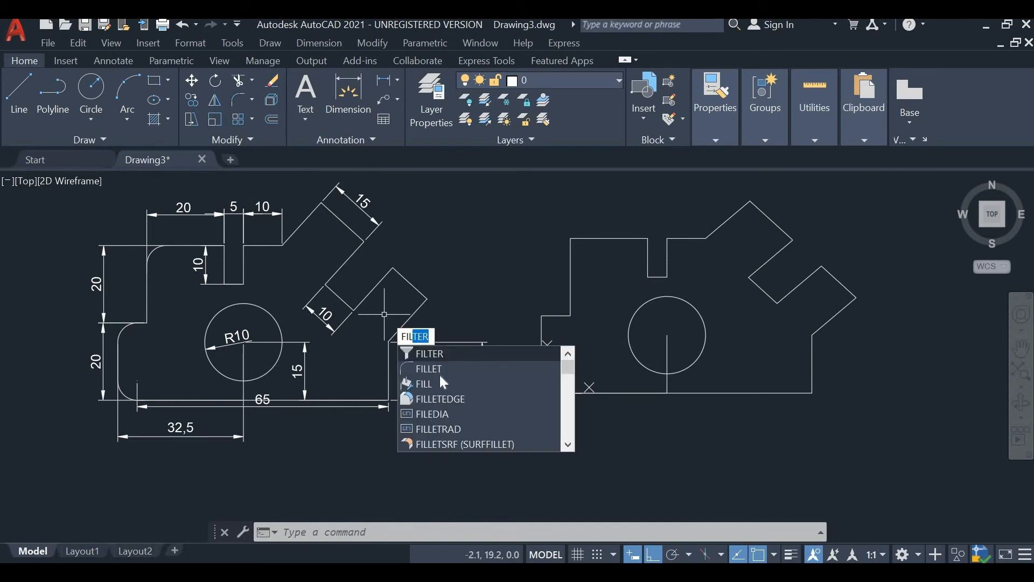
Fillet the bottom-left corner of the redrawn outline, between its left edge and base line, with radius 5.
{"action": "left_click", "coordinate": [439, 375]}
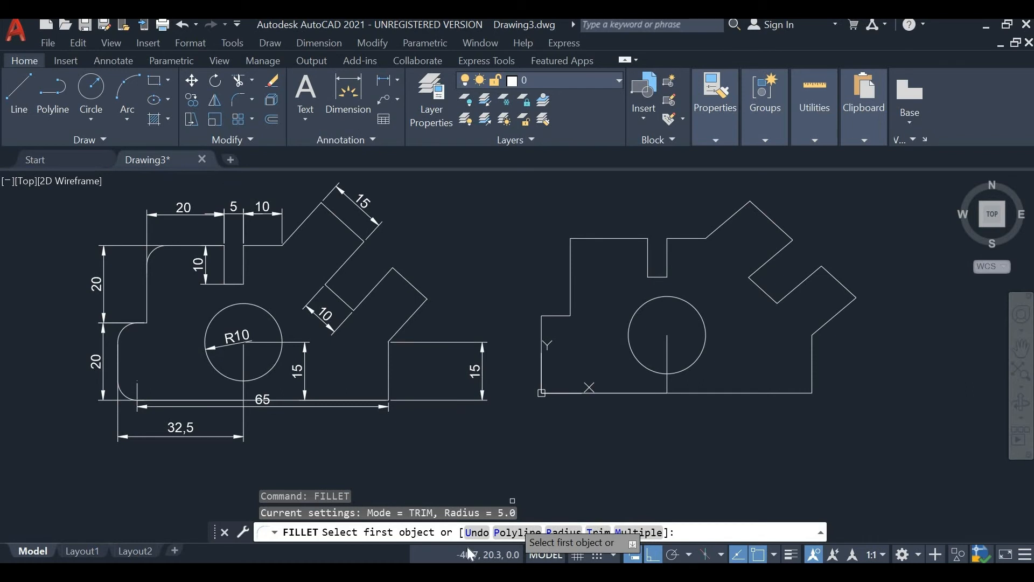
{"action": "left_click", "coordinate": [562, 532]}
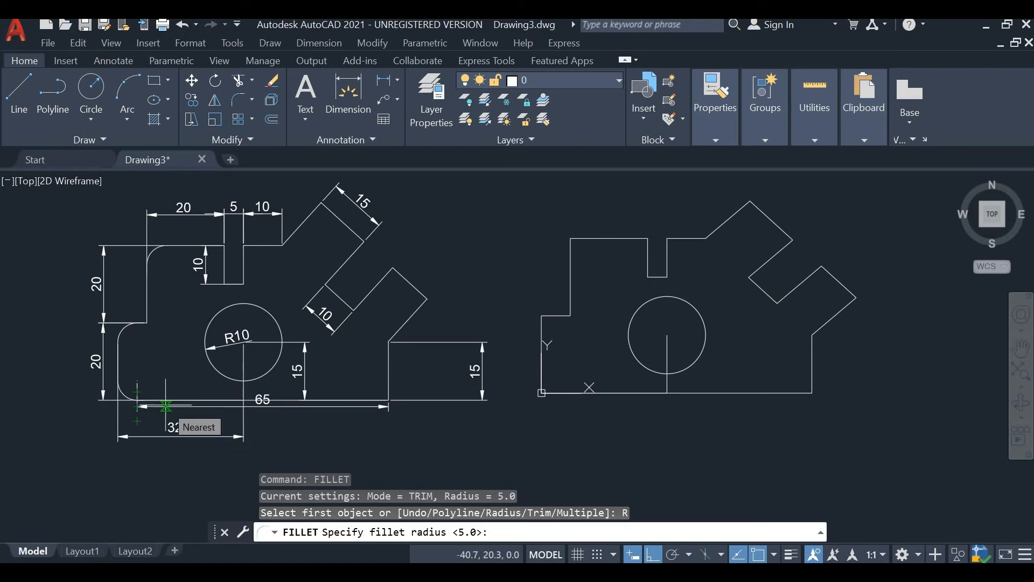
{"action": "key", "text": "Return"}
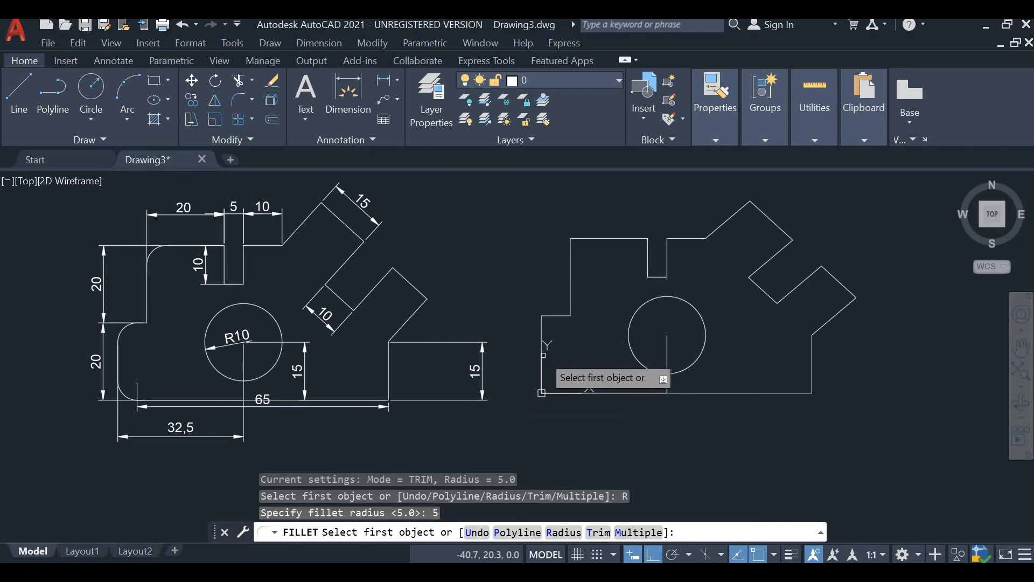
{"action": "left_click", "coordinate": [542, 353]}
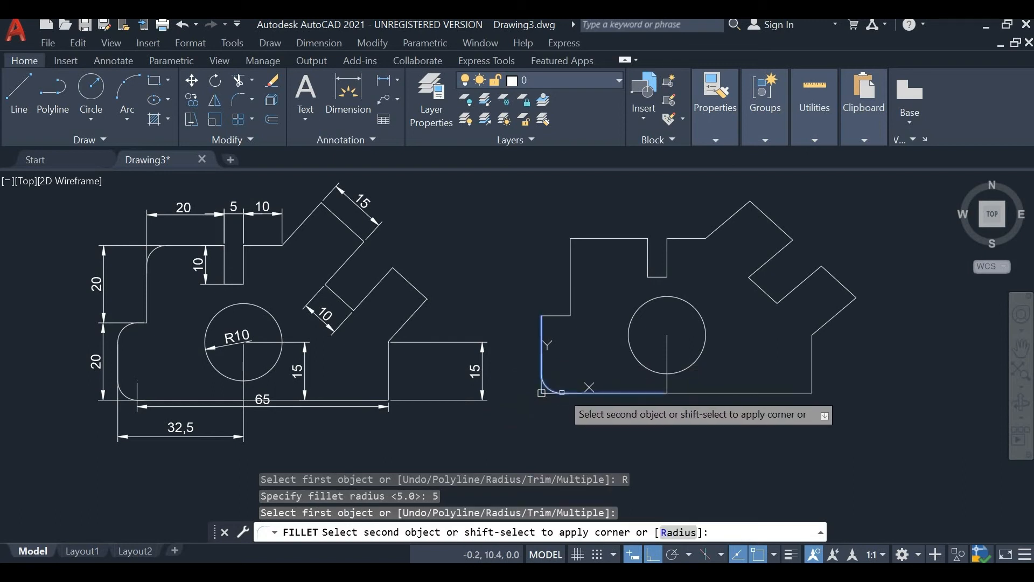
{"action": "left_click", "coordinate": [564, 394]}
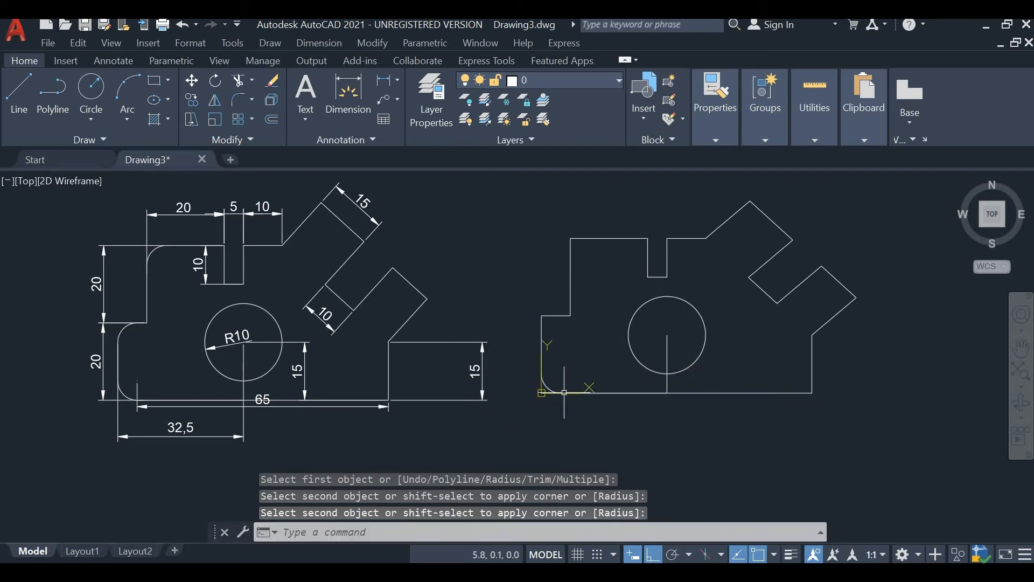
Fillet the outer corner of the left step and the outline's top-left corner with the same radius of 5.
{"action": "key", "text": "Return"}
{"action": "left_click", "coordinate": [542, 337]}
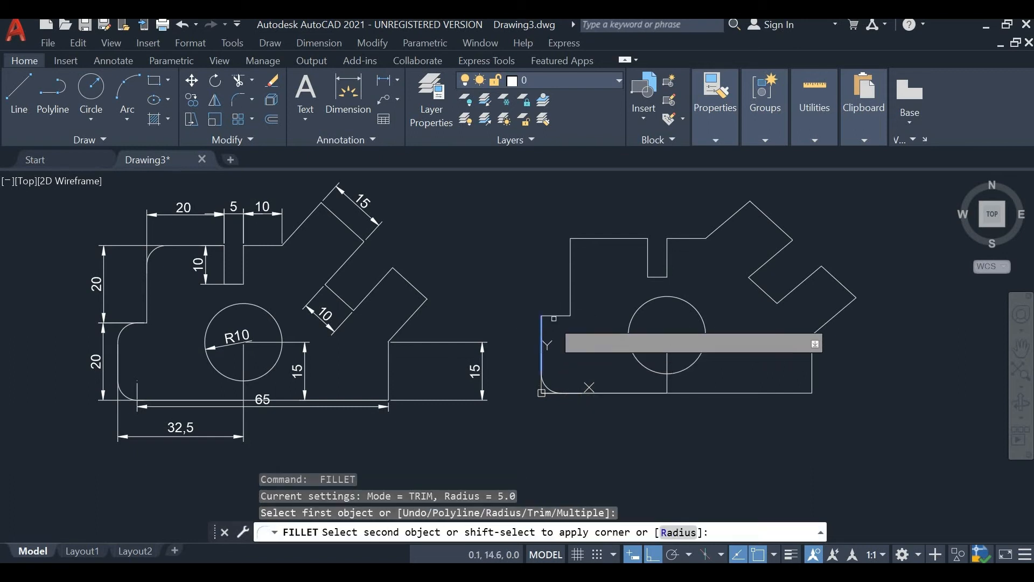
{"action": "left_click", "coordinate": [560, 315]}
{"action": "key", "text": "Return"}
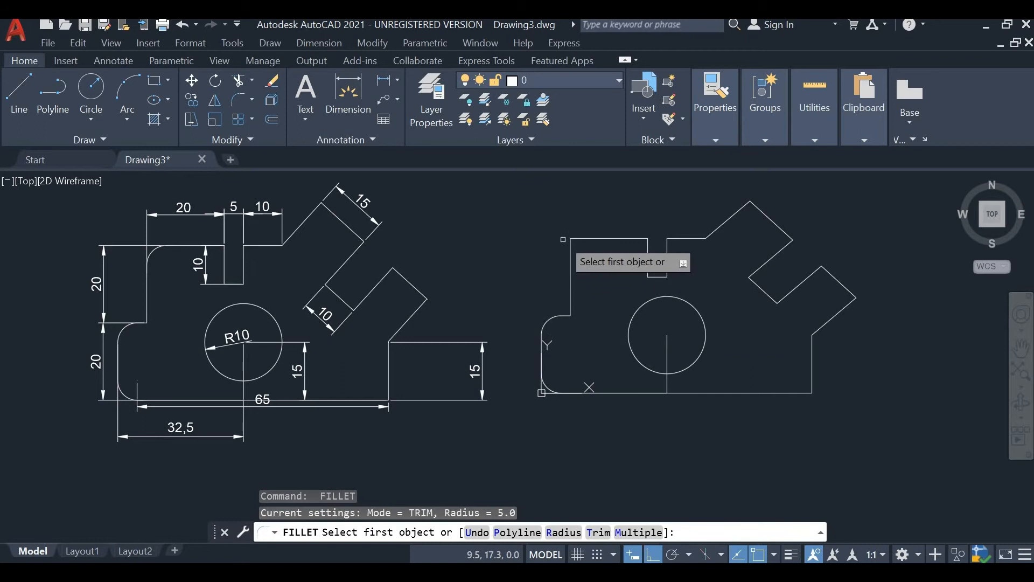
{"action": "left_click", "coordinate": [571, 249]}
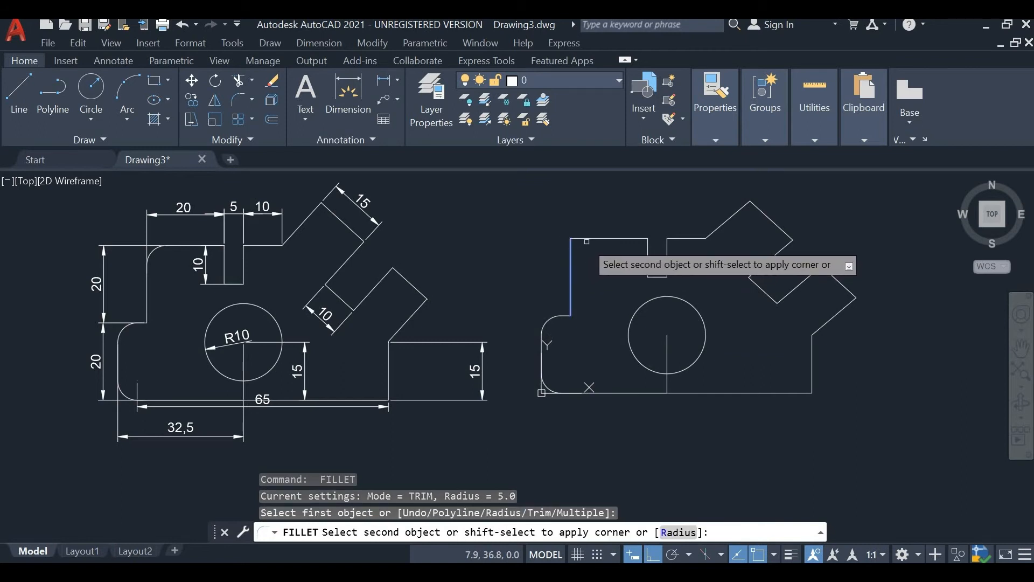
{"action": "left_click", "coordinate": [589, 238]}
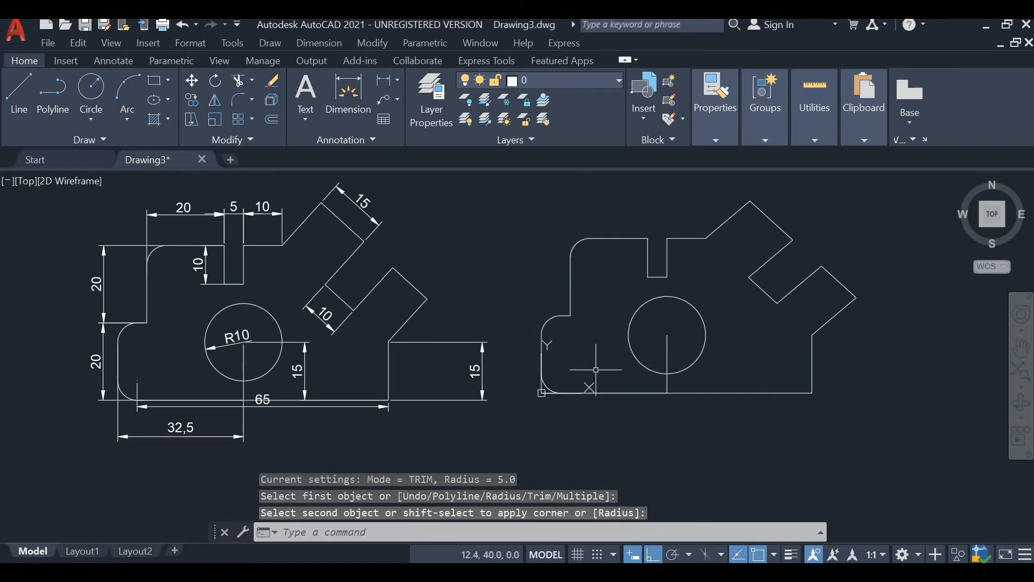
{"action": "key", "text": "Escape"}
{"action": "key", "text": "Escape"}
{"action": "key", "text": "Escape"}
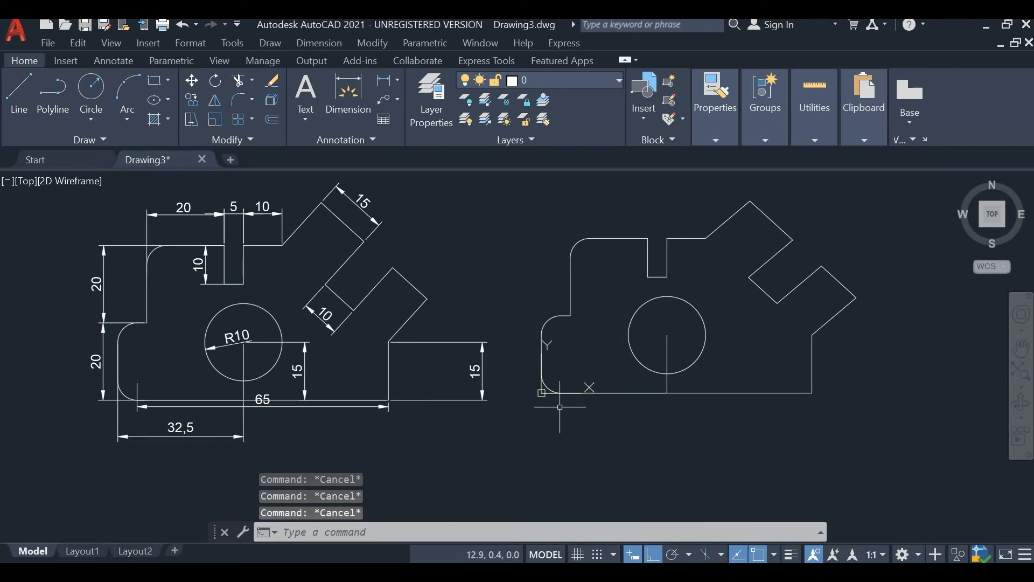
Trim the leftover base line segment that extends past the bottom-left fillet of the redrawn part.
{"action": "type", "text": "tr"}
{"action": "key", "text": "Return"}
{"action": "scroll", "coordinate": [563, 404], "scroll_direction": "up", "scroll_amount": 6}
{"action": "scroll", "coordinate": [491, 359], "scroll_direction": "up", "scroll_amount": 4}
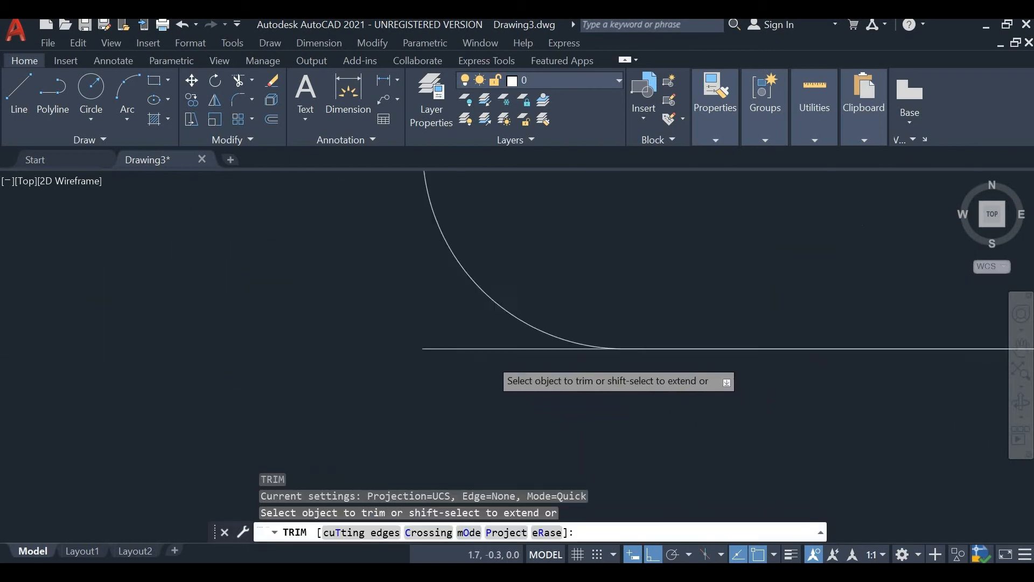
{"action": "left_click", "coordinate": [510, 328]}
{"action": "scroll", "coordinate": [543, 362], "scroll_direction": "down", "scroll_amount": 3}
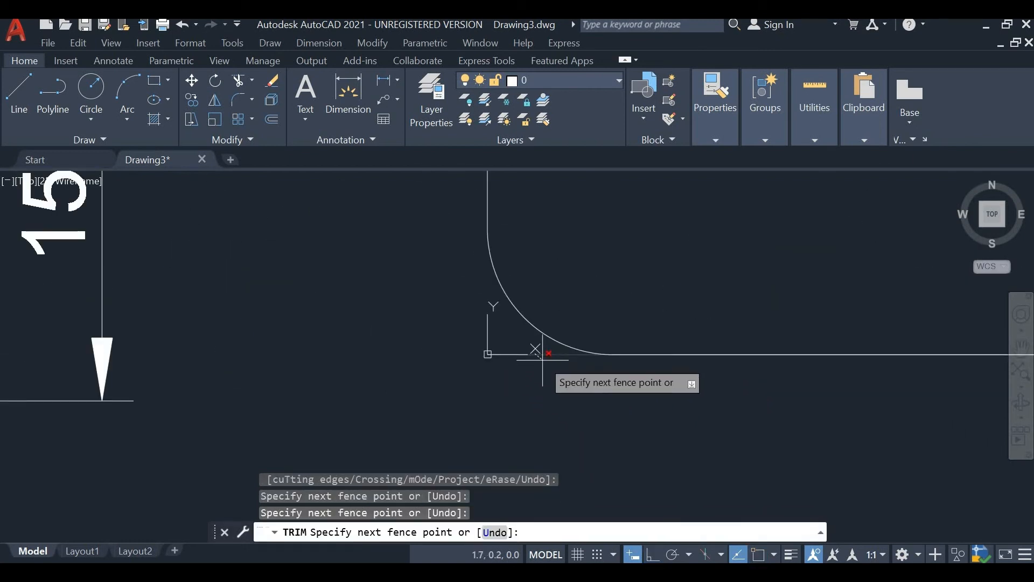
{"action": "key", "text": "Return"}
Inspect the filleted corners of the redrawn outline for remaining line ends and leave the Trim command.
{"action": "scroll", "coordinate": [582, 388], "scroll_direction": "down", "scroll_amount": 6}
{"action": "scroll", "coordinate": [612, 390], "scroll_direction": "up", "scroll_amount": 6}
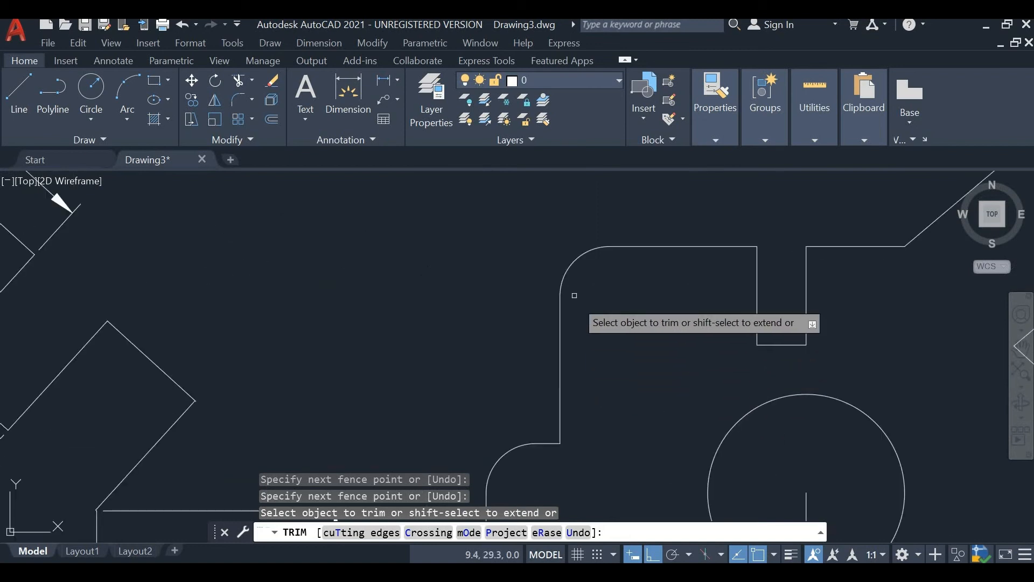
{"action": "scroll", "coordinate": [608, 390], "scroll_direction": "down", "scroll_amount": 4}
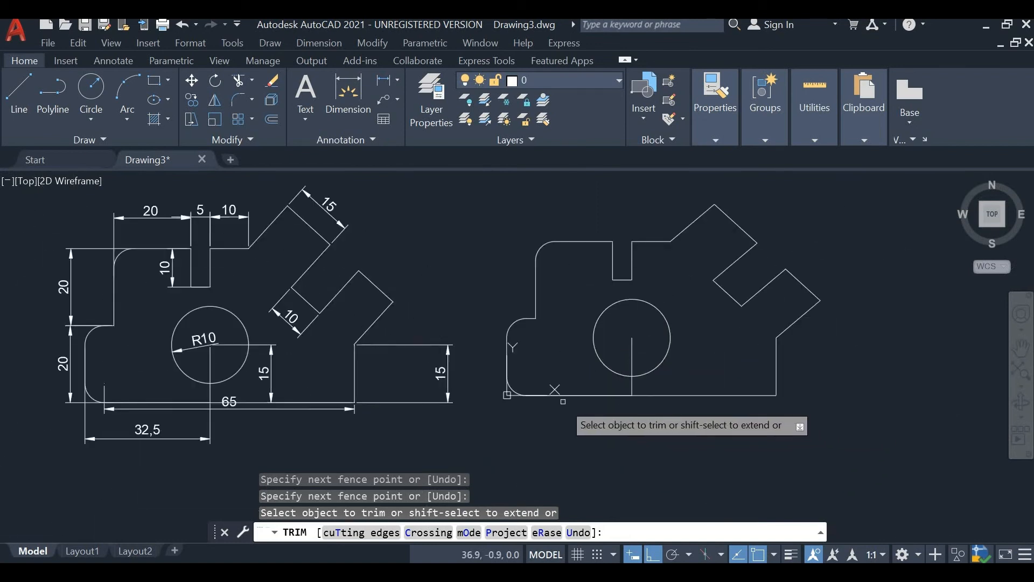
{"action": "scroll", "coordinate": [566, 431], "scroll_direction": "up", "scroll_amount": 5}
{"action": "scroll", "coordinate": [378, 342], "scroll_direction": "up", "scroll_amount": 3}
{"action": "scroll", "coordinate": [525, 442], "scroll_direction": "down", "scroll_amount": 6}
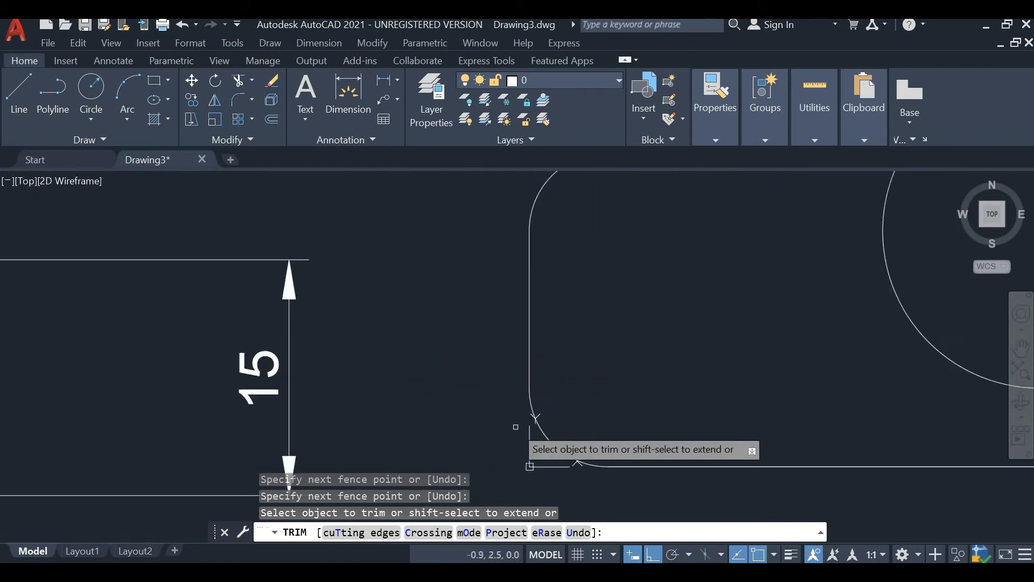
{"action": "key", "text": "Escape"}
{"action": "key", "text": "Escape"}
{"action": "key", "text": "Escape"}
{"action": "scroll", "coordinate": [559, 496], "scroll_direction": "down", "scroll_amount": 5}
{"action": "key", "text": "Escape"}
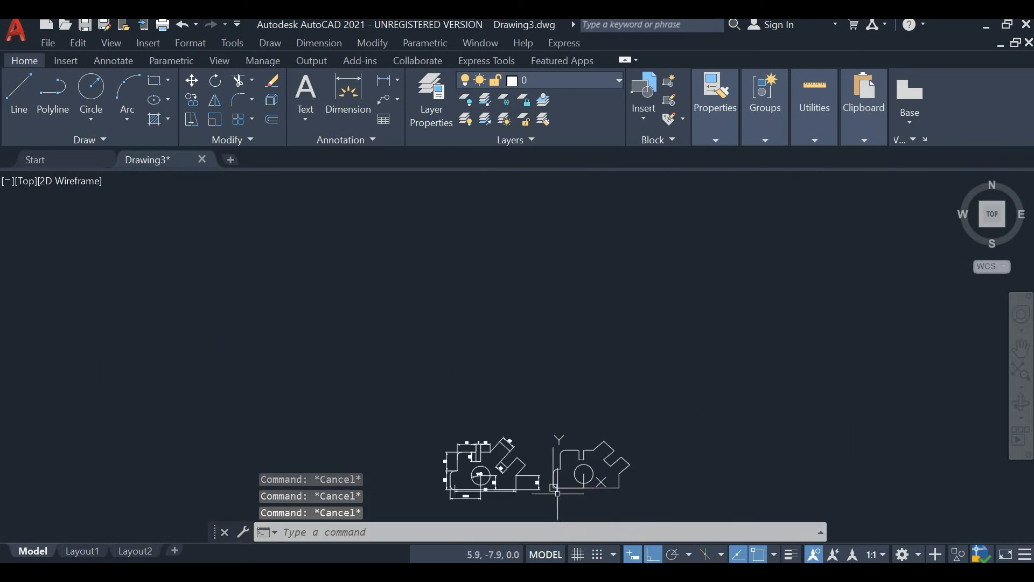
Add a linear dimension below the redrawn part for the base's full width, from its right corner to the left vertical edge.
{"action": "scroll", "coordinate": [558, 475], "scroll_direction": "up", "scroll_amount": 6}
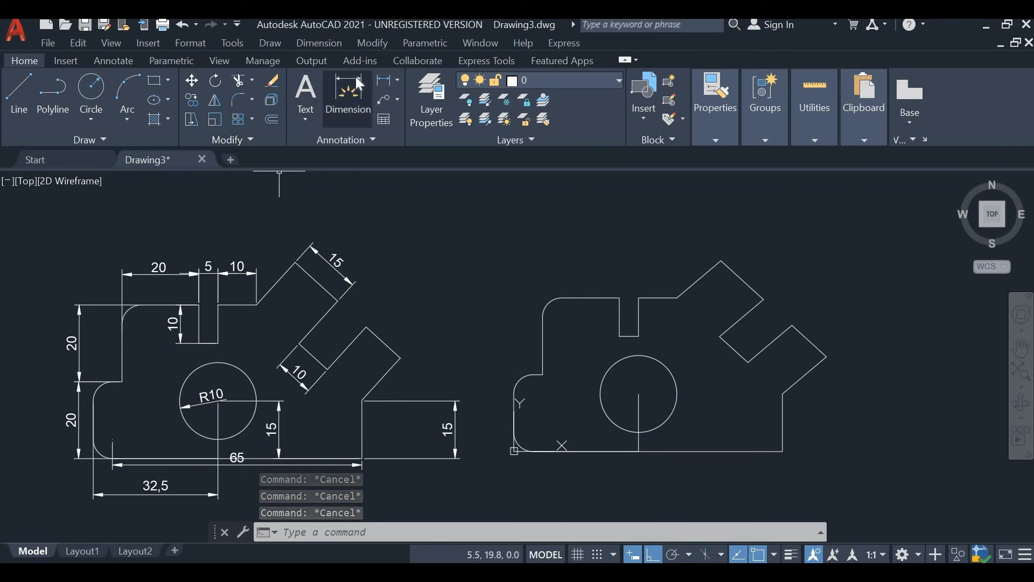
{"action": "left_click", "coordinate": [393, 81]}
{"action": "left_click", "coordinate": [397, 82]}
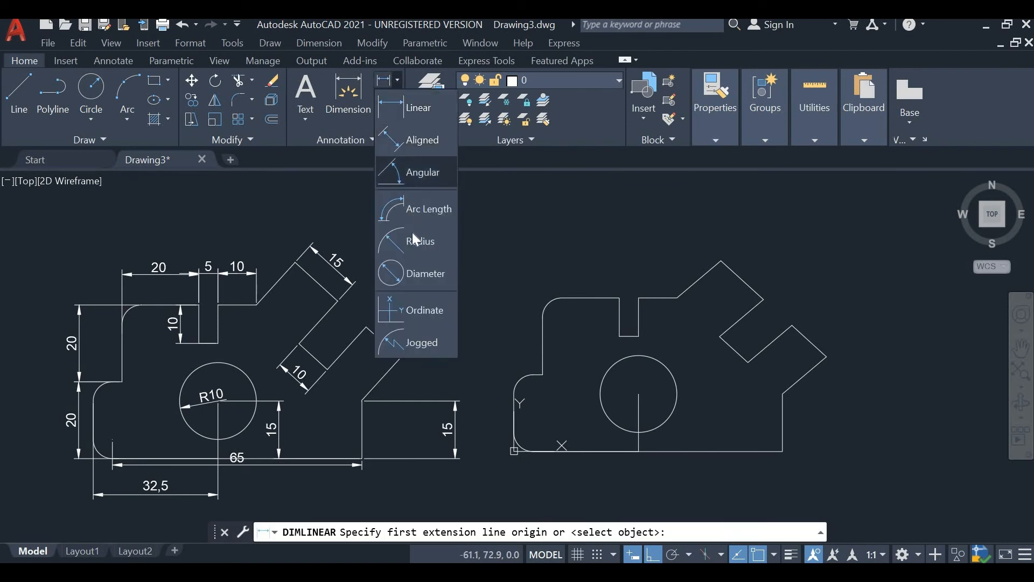
{"action": "left_click", "coordinate": [416, 112]}
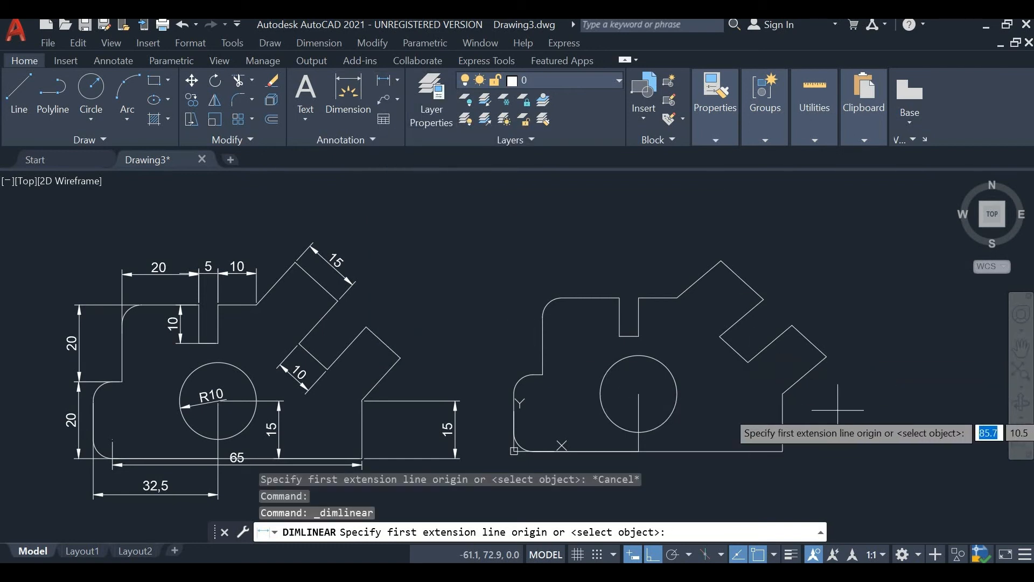
{"action": "middle_click_drag", "start_coordinate": [639, 355], "coordinate": [606, 262]}
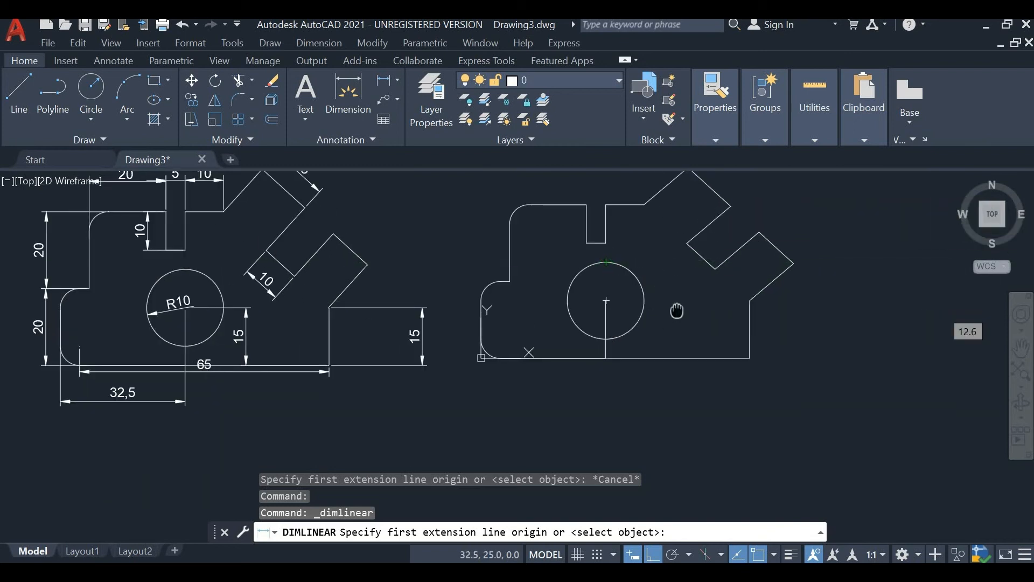
{"action": "middle_click_drag", "start_coordinate": [670, 300], "coordinate": [691, 311]}
{"action": "left_click", "coordinate": [771, 370]}
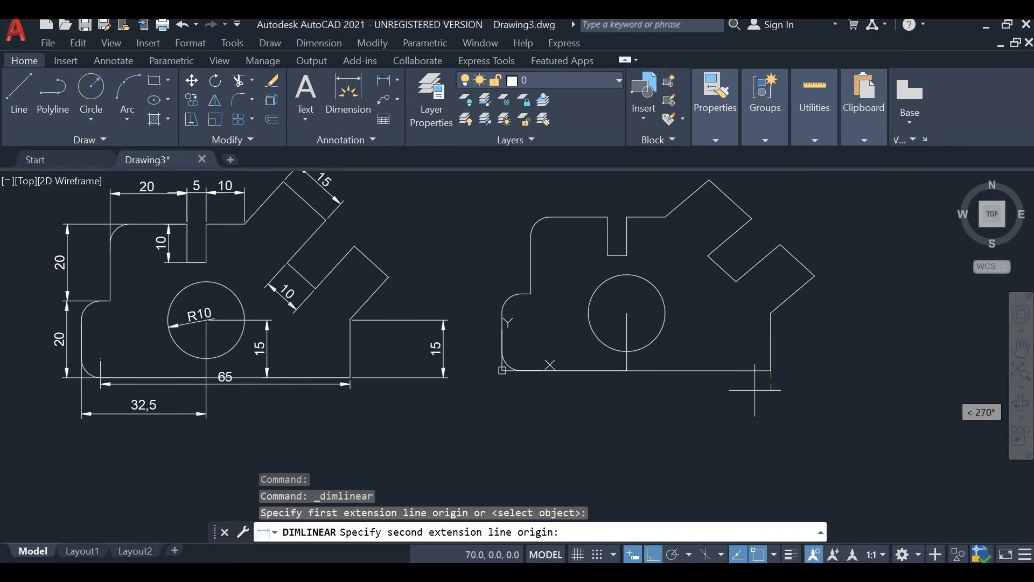
{"action": "scroll", "coordinate": [507, 409], "scroll_direction": "down", "scroll_amount": 5}
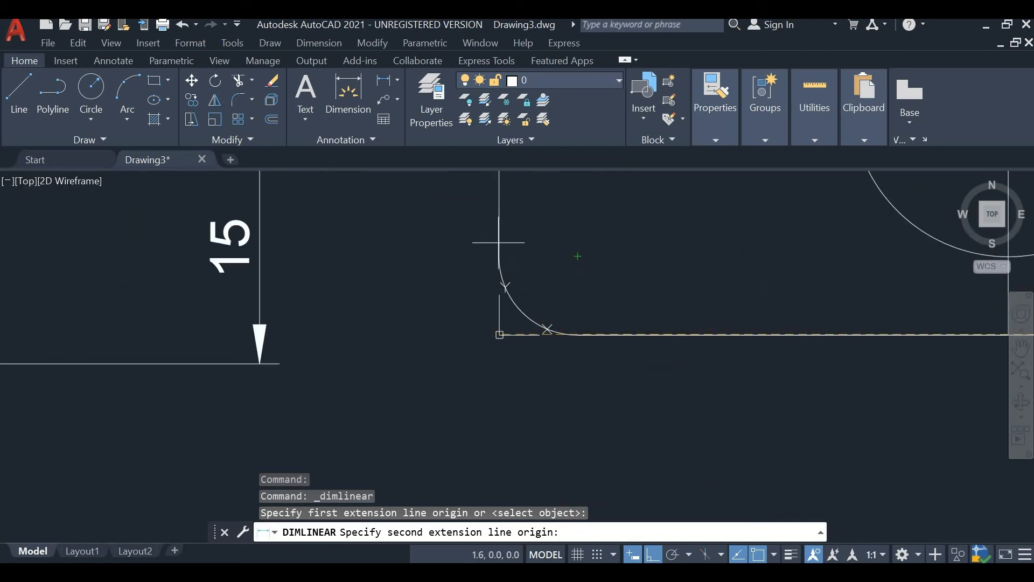
{"action": "left_click", "coordinate": [499, 237]}
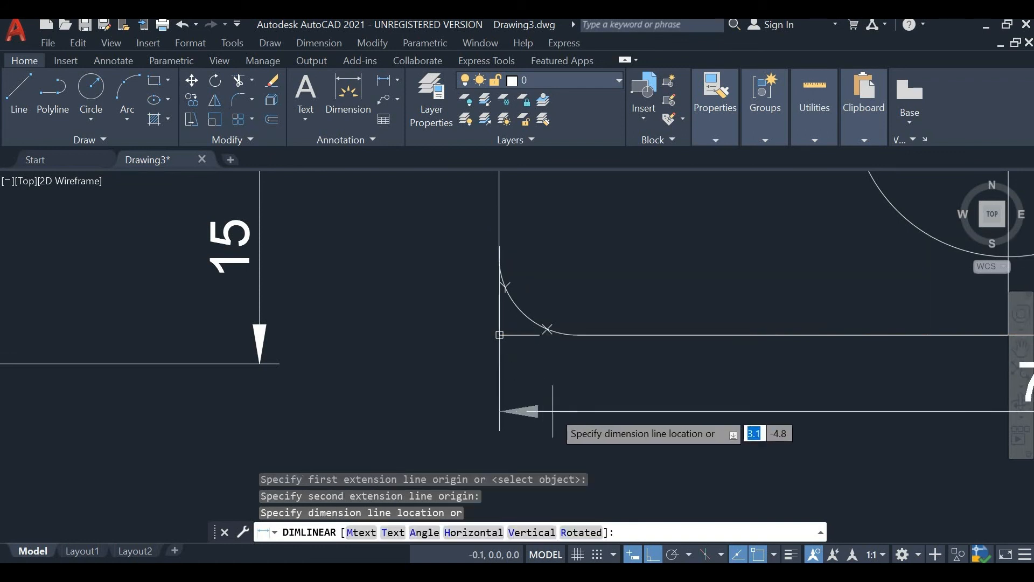
{"action": "scroll", "coordinate": [566, 428], "scroll_direction": "down", "scroll_amount": 2}
{"action": "left_click", "coordinate": [682, 435]}
Examine where the reference drawing's 65 dimension starts relative to its bottom-left fillet.
{"action": "scroll", "coordinate": [690, 426], "scroll_direction": "down", "scroll_amount": 2}
{"action": "scroll", "coordinate": [692, 414], "scroll_direction": "up", "scroll_amount": 1}
{"action": "scroll", "coordinate": [236, 366], "scroll_direction": "up", "scroll_amount": 2}
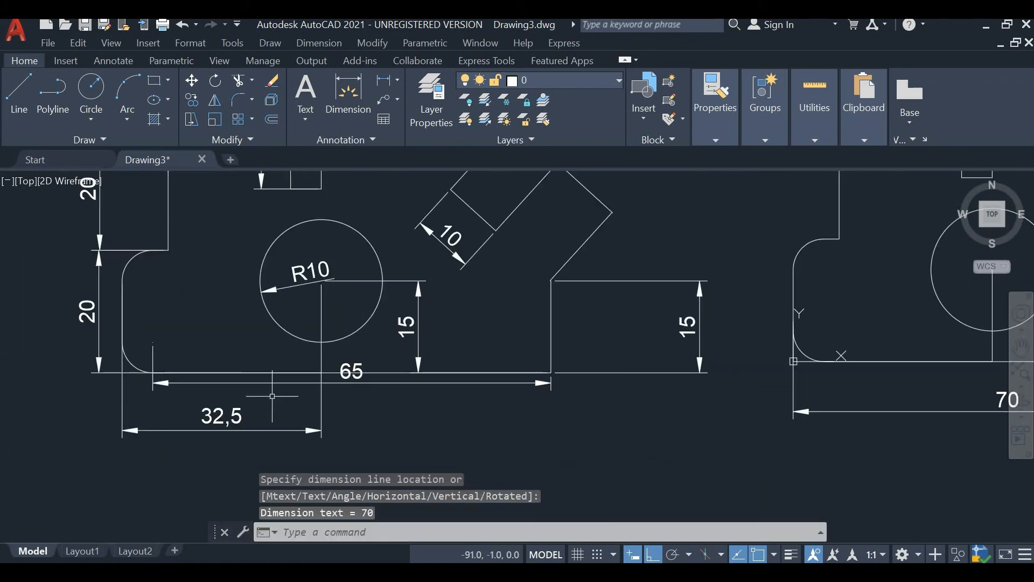
{"action": "scroll", "coordinate": [154, 358], "scroll_direction": "up", "scroll_amount": 3}
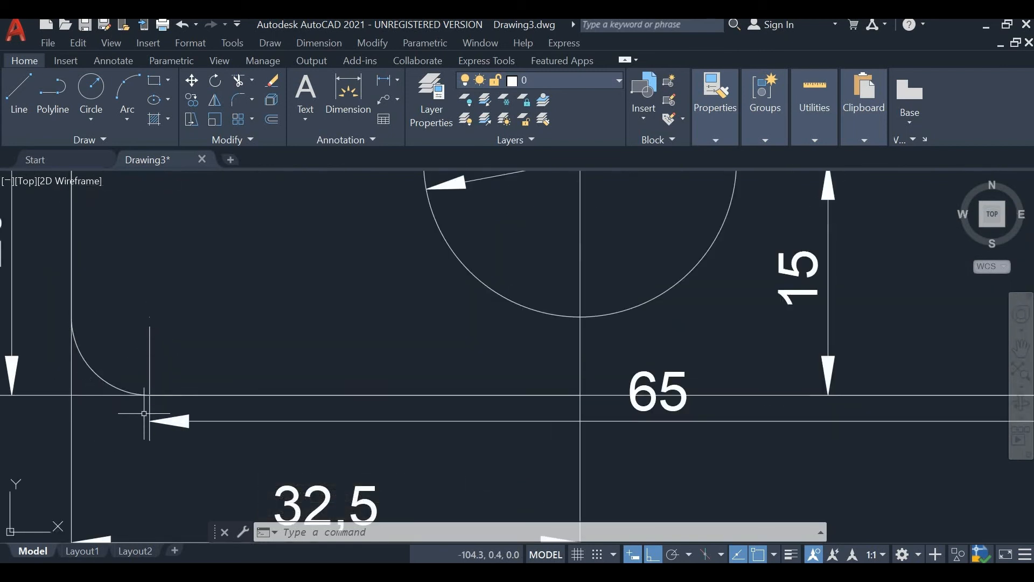
{"action": "scroll", "coordinate": [193, 399], "scroll_direction": "down", "scroll_amount": 3}
{"action": "scroll", "coordinate": [534, 397], "scroll_direction": "down", "scroll_amount": 1}
{"action": "middle_click_drag", "start_coordinate": [563, 393], "coordinate": [368, 431]}
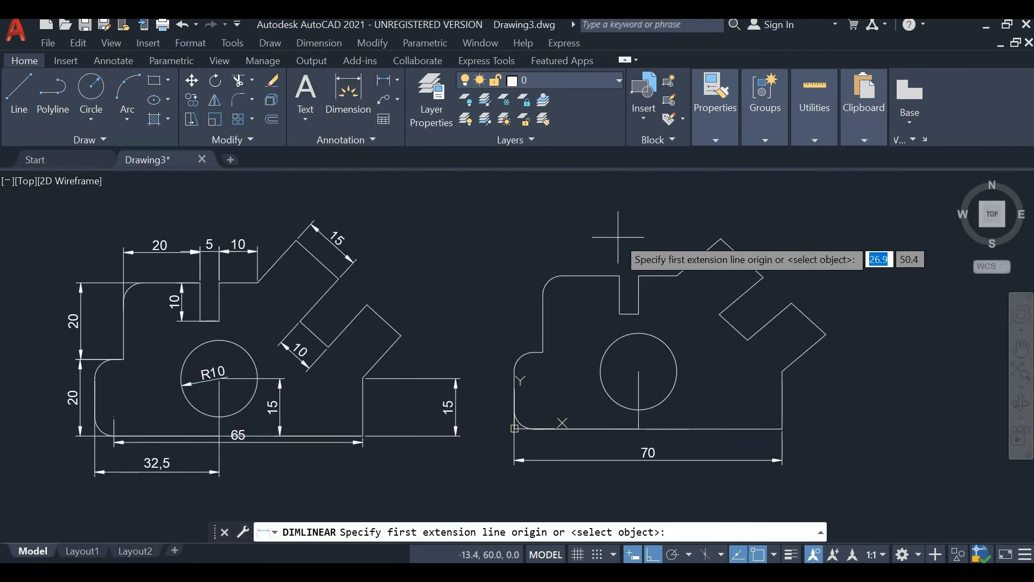
Add linear dimensions for the depth and the width of the top notch in the redrawn part.
{"action": "left_click", "coordinate": [619, 312]}
{"action": "left_click", "coordinate": [619, 276]}
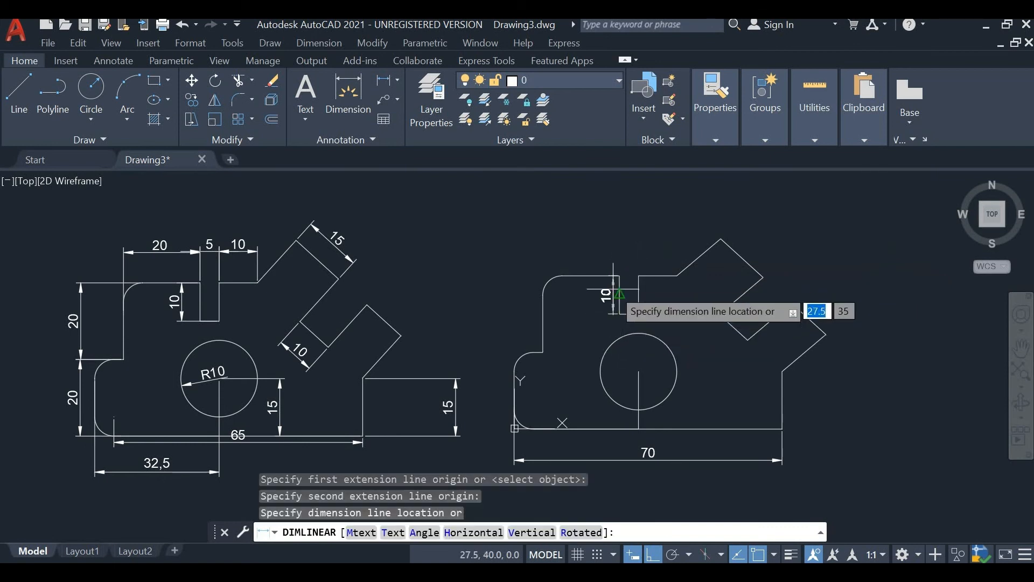
{"action": "left_click", "coordinate": [608, 294]}
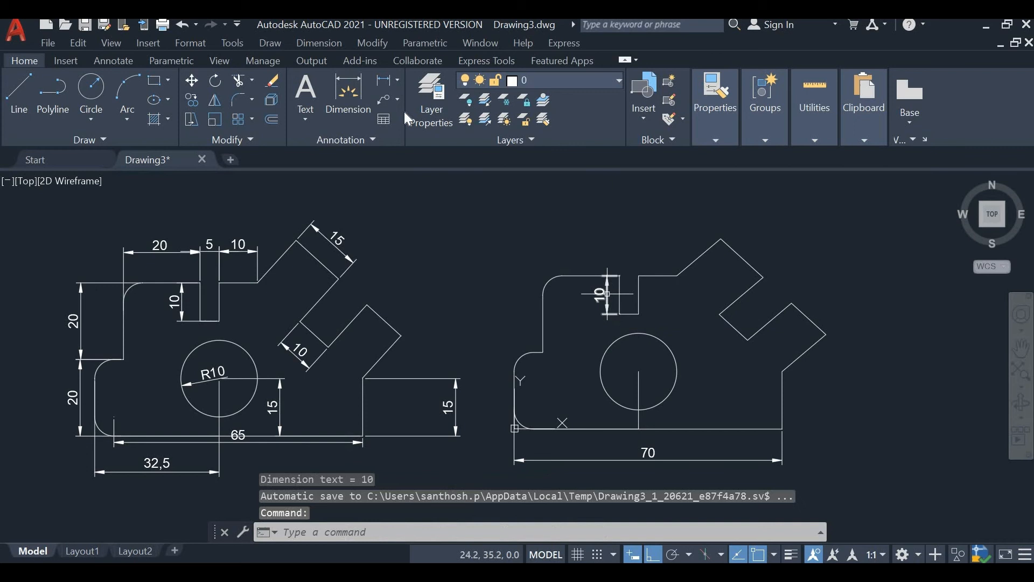
{"action": "left_click", "coordinate": [383, 79]}
{"action": "left_click", "coordinate": [638, 275]}
{"action": "left_click", "coordinate": [619, 277]}
{"action": "left_click", "coordinate": [625, 251]}
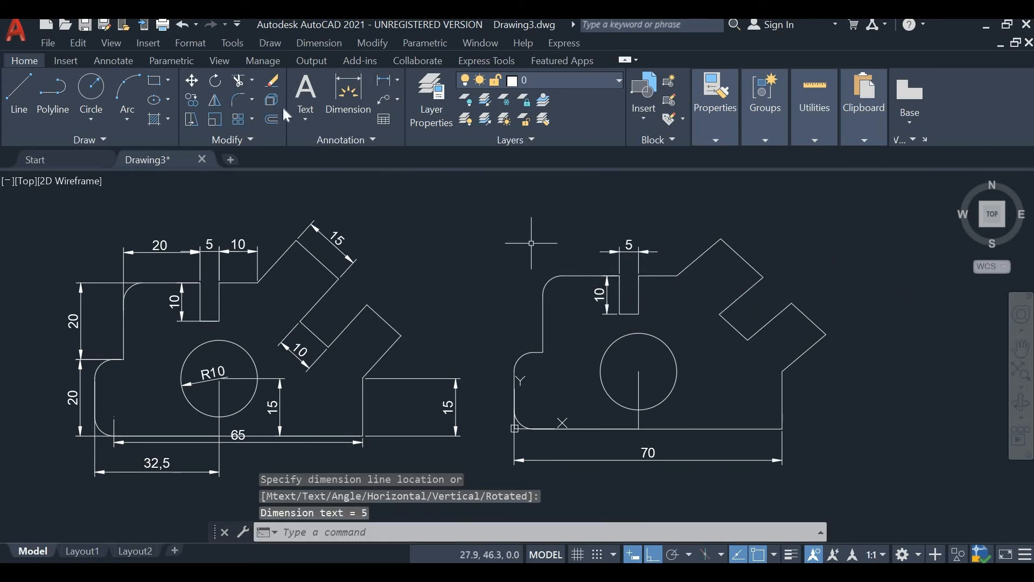
Add a linear dimension above the short top edge between the notch and the start of the angled prong.
{"action": "left_click", "coordinate": [390, 84]}
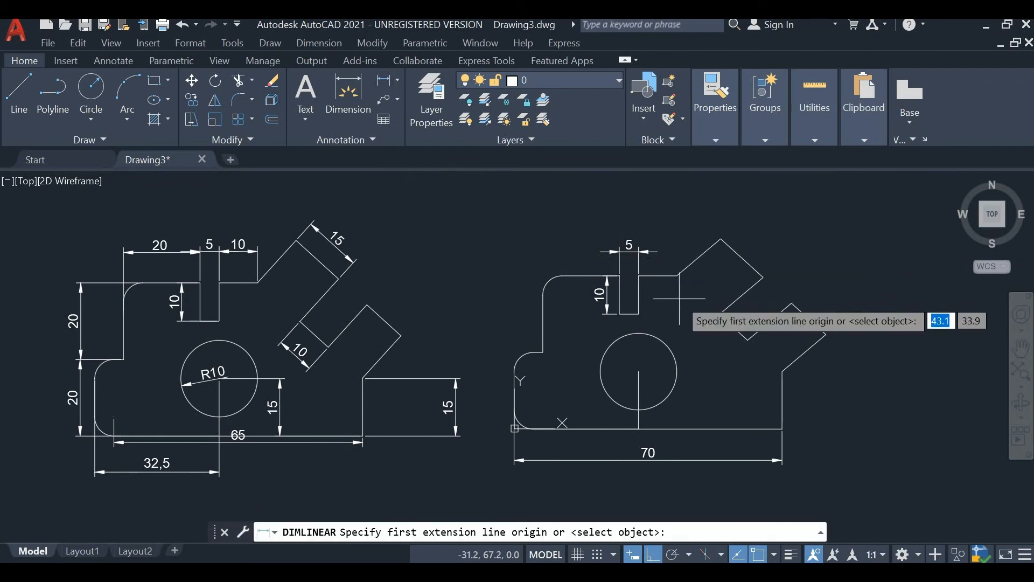
{"action": "left_click", "coordinate": [677, 275]}
{"action": "left_click", "coordinate": [638, 275]}
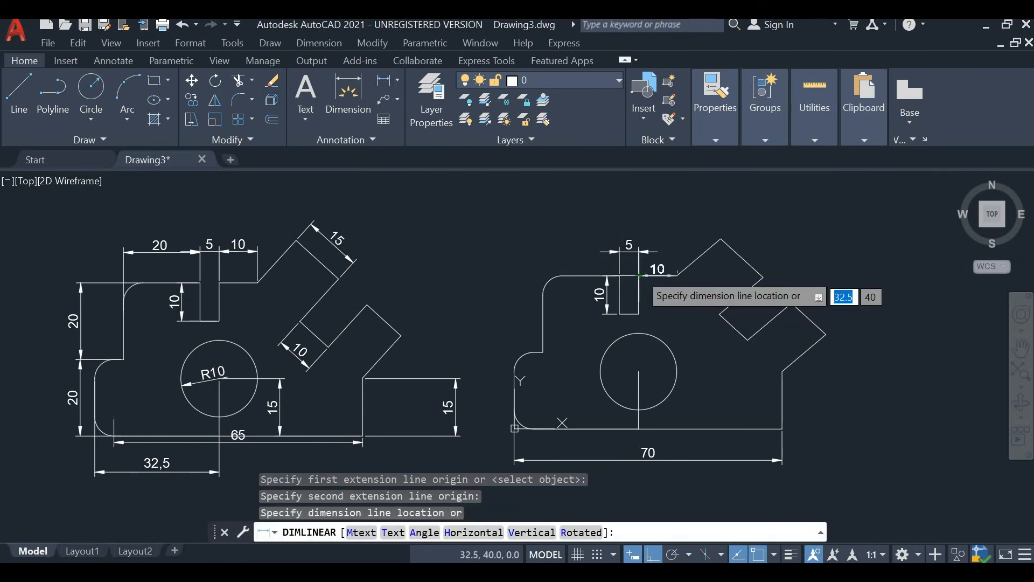
{"action": "left_click", "coordinate": [644, 251]}
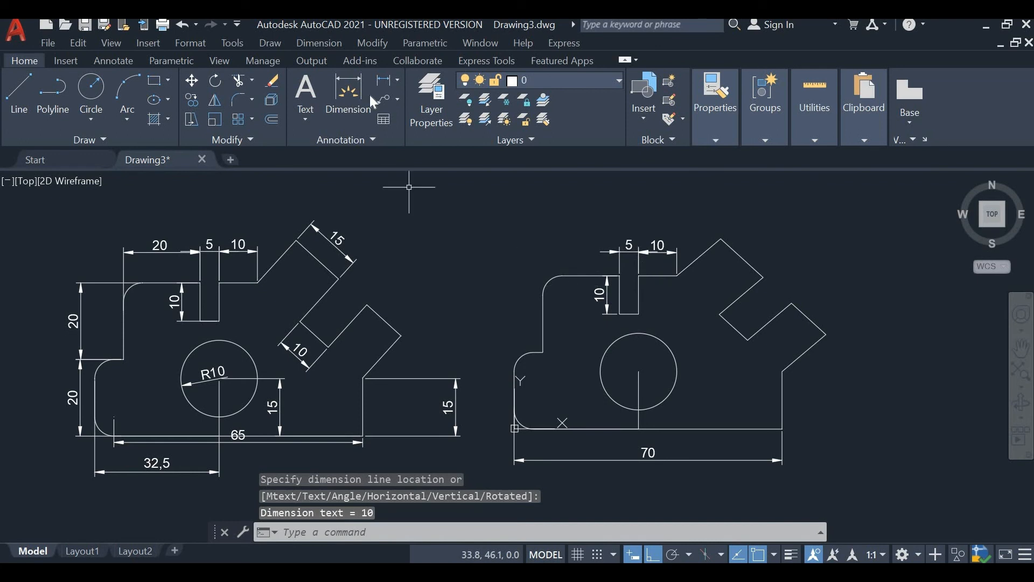
Add a linear dimension above the redrawn part from the top notch's left corner to the upper-left vertical edge.
{"action": "left_click", "coordinate": [384, 81]}
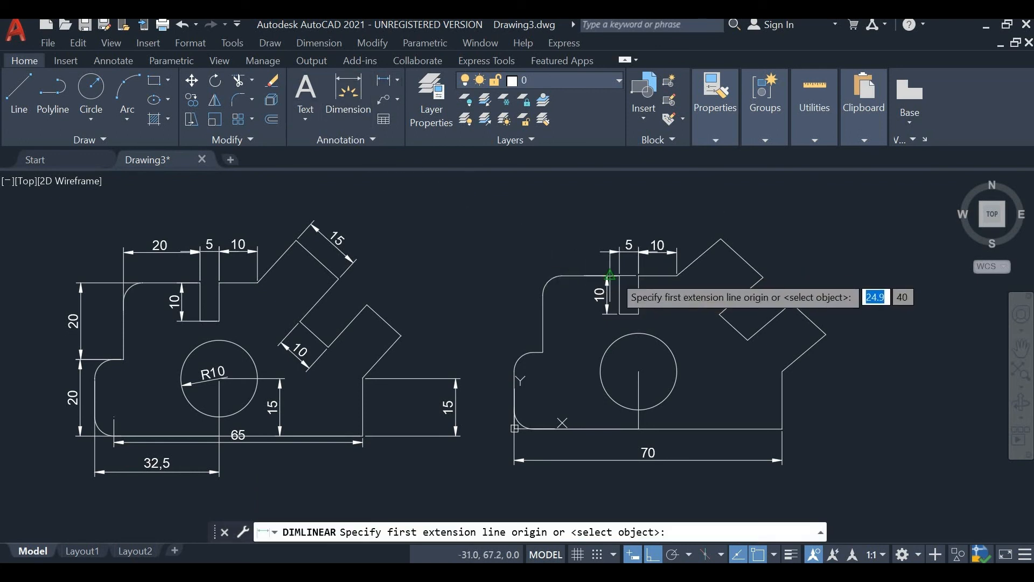
{"action": "left_click", "coordinate": [611, 276]}
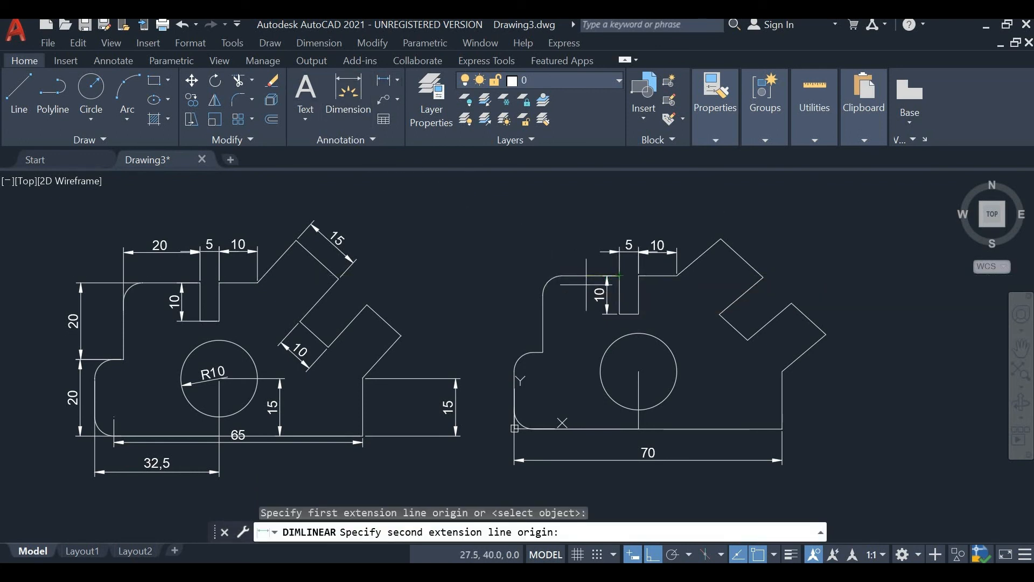
{"action": "left_click", "coordinate": [543, 294]}
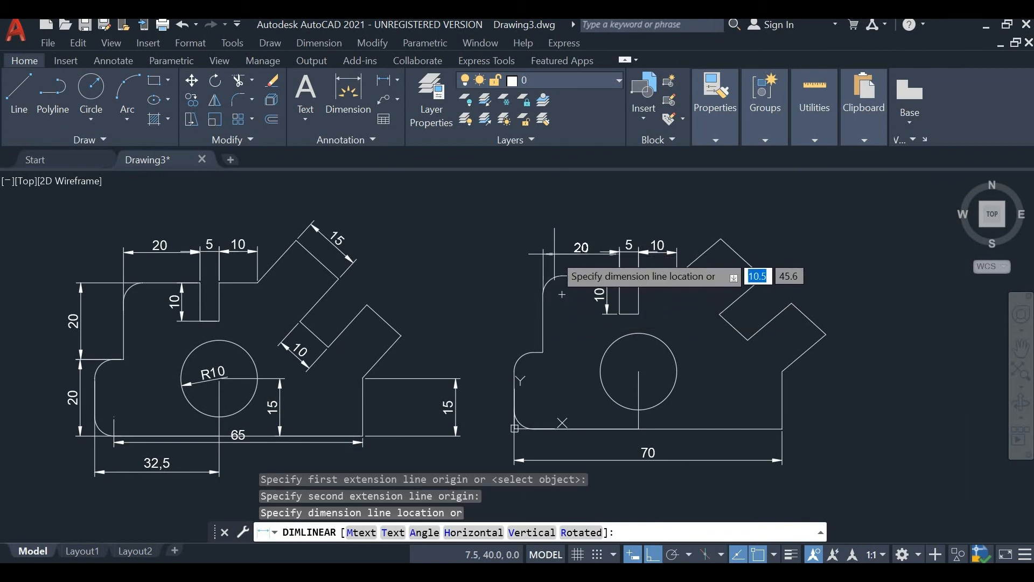
{"action": "left_click", "coordinate": [562, 294]}
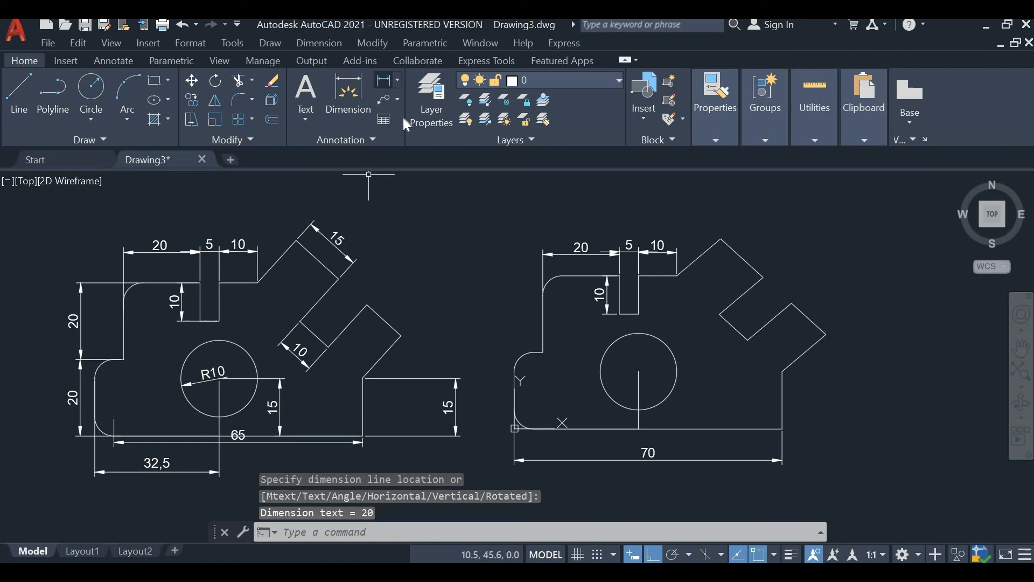
Add vertical linear dimensions beside the redrawn part for the heights of its upper and lower left steps.
{"action": "key", "text": "Return"}
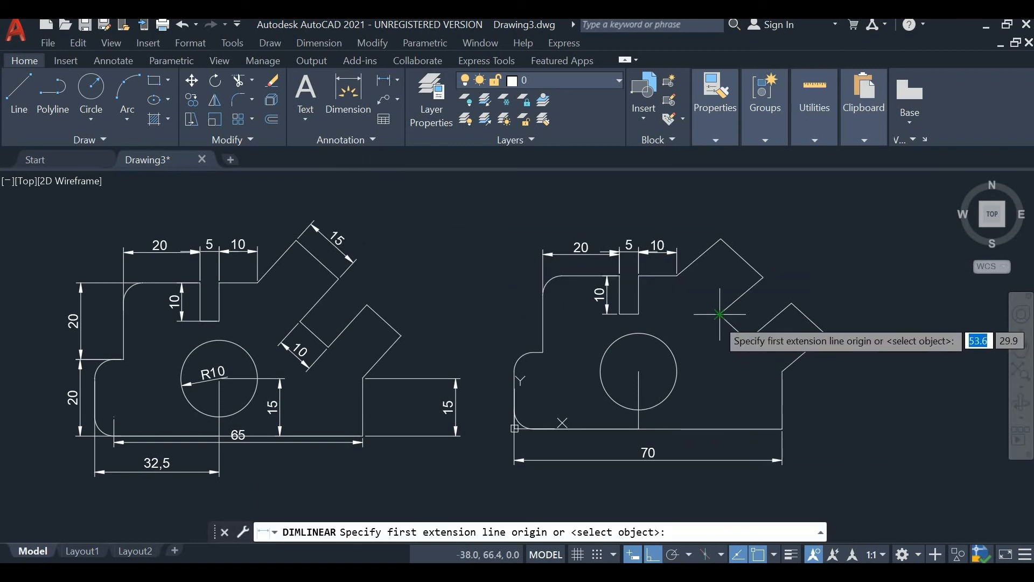
{"action": "left_click", "coordinate": [561, 294]}
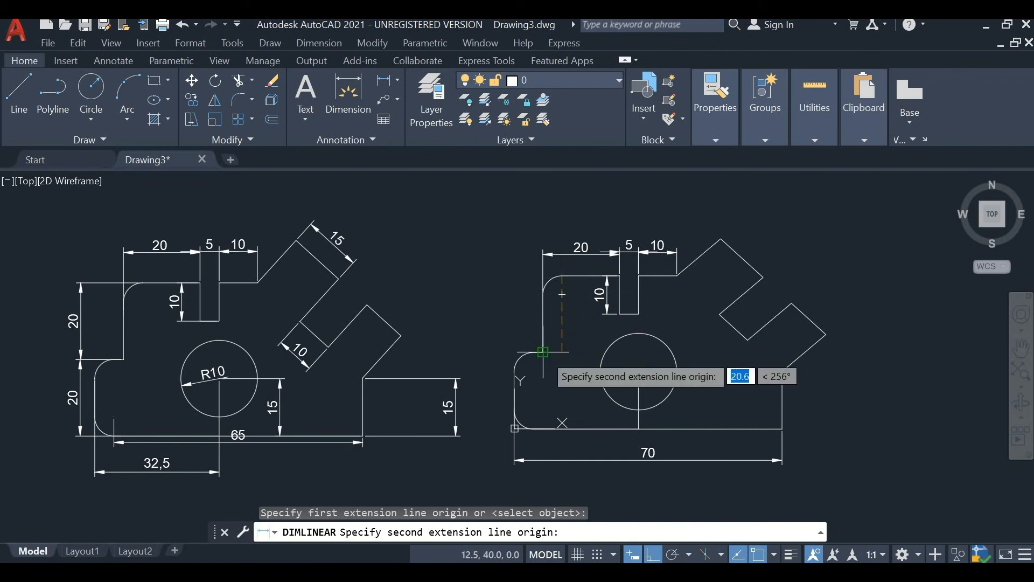
{"action": "left_click", "coordinate": [543, 353]}
{"action": "left_click", "coordinate": [468, 347]}
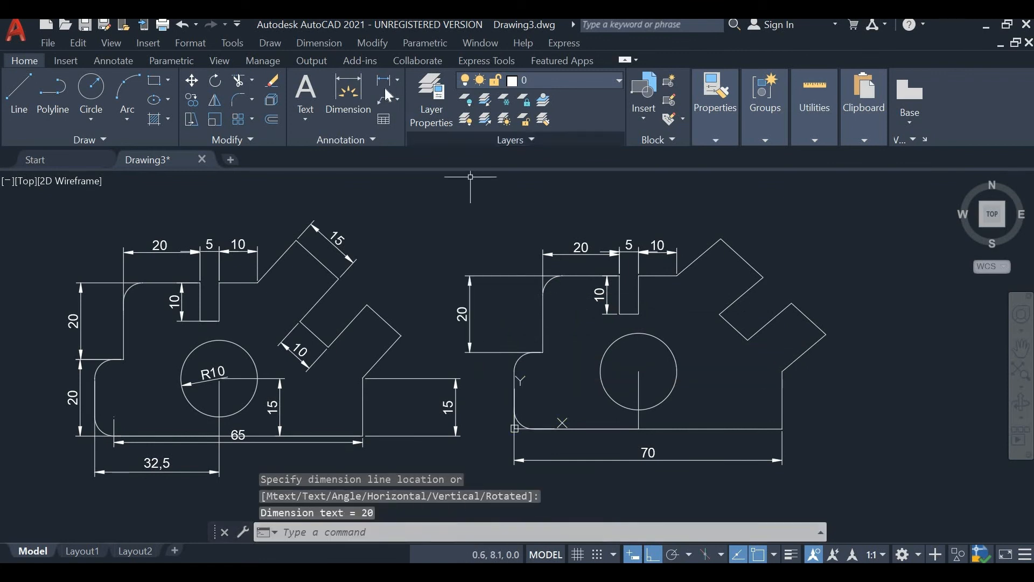
{"action": "key", "text": "Return"}
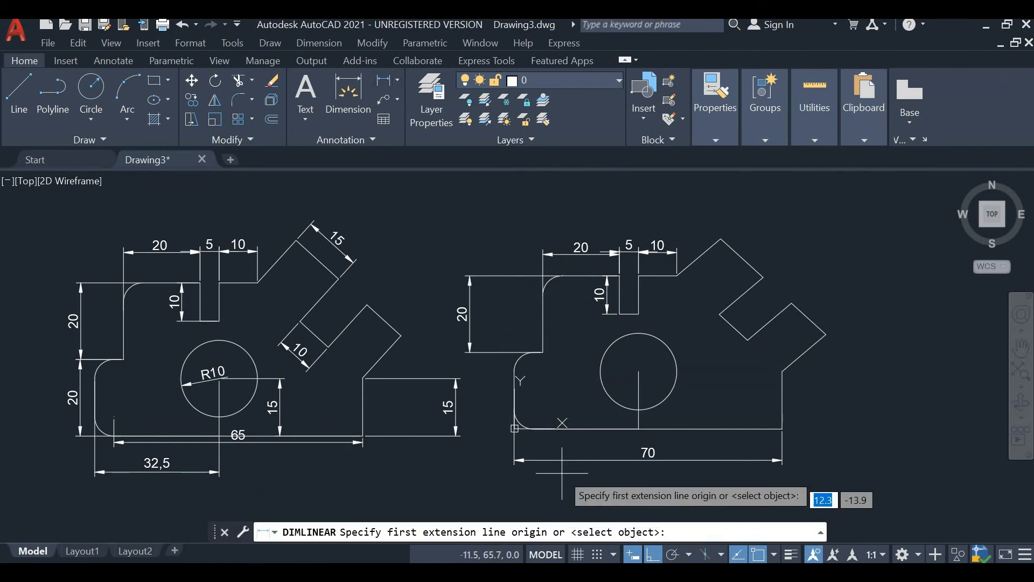
{"action": "left_click", "coordinate": [560, 425]}
{"action": "left_click", "coordinate": [538, 351]}
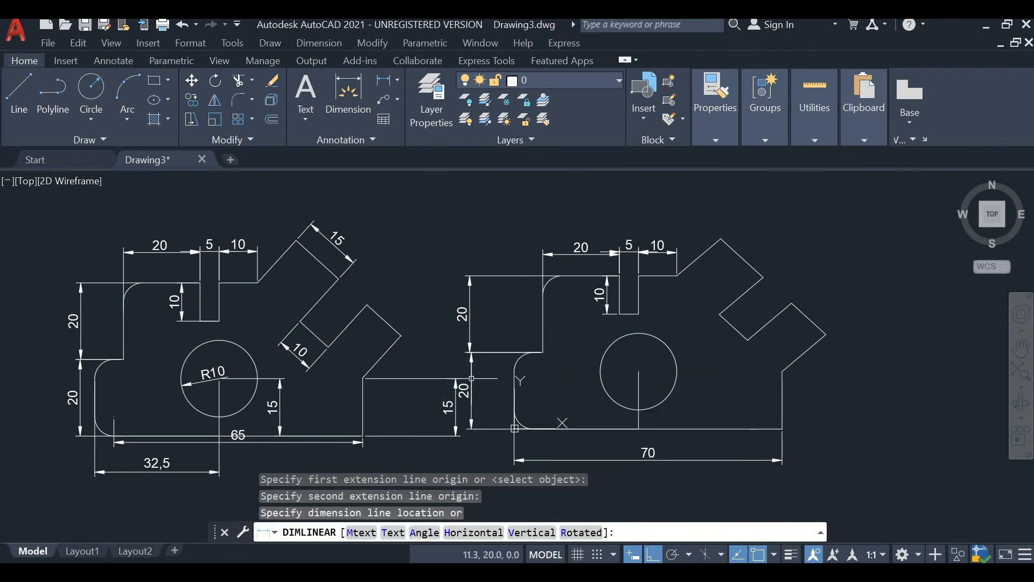
{"action": "left_click", "coordinate": [473, 387]}
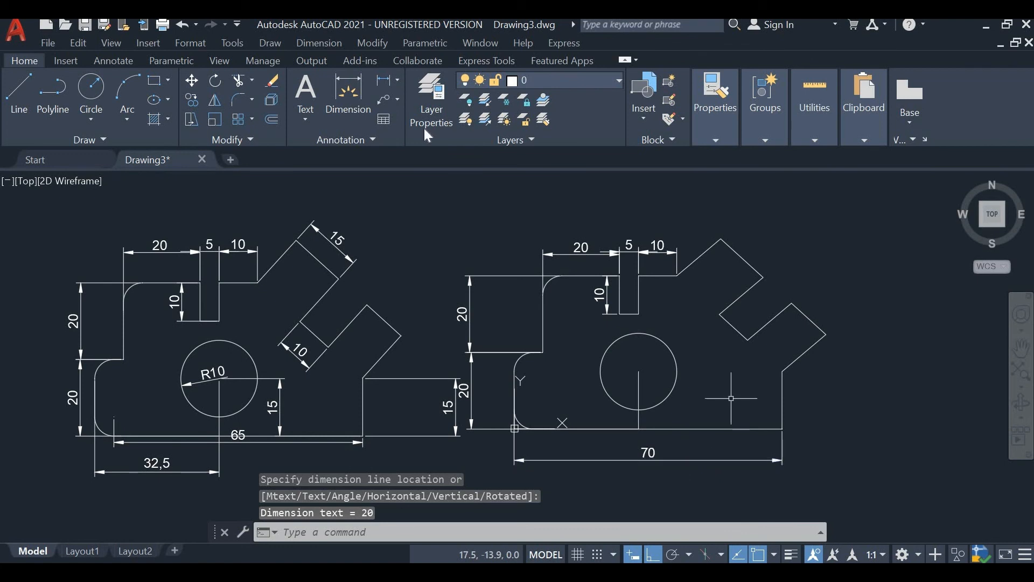
Add linear dimensions locating the redrawn circle's centre vertically from the base and horizontally from the left vertical edge.
{"action": "left_click", "coordinate": [384, 80]}
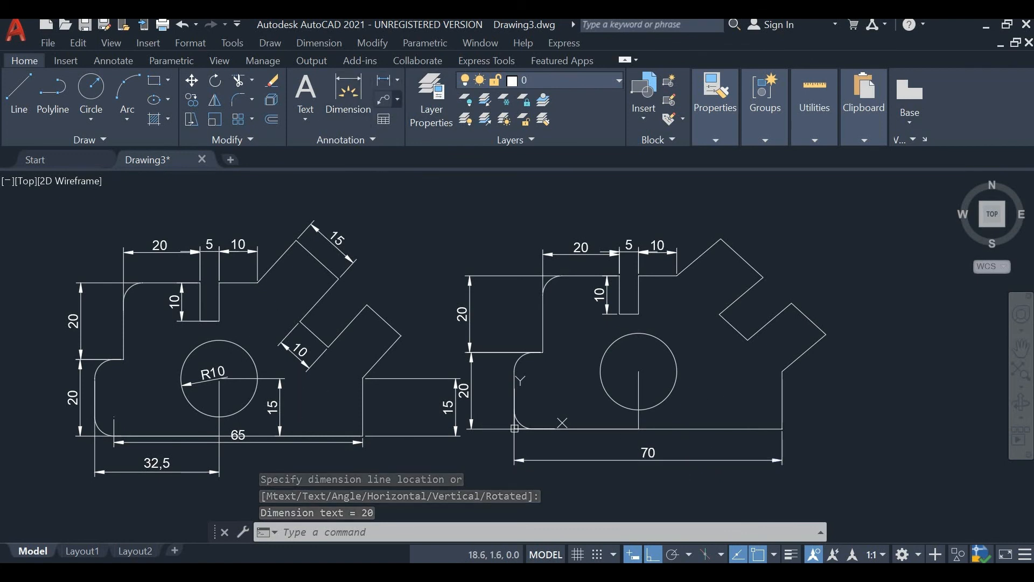
{"action": "left_click", "coordinate": [639, 371]}
{"action": "left_click", "coordinate": [639, 429]}
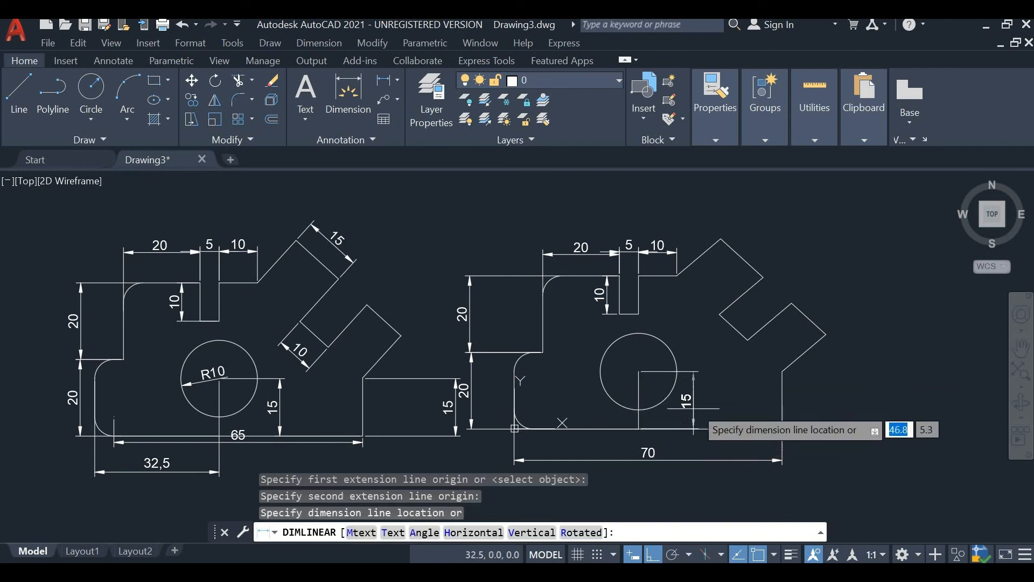
{"action": "left_click", "coordinate": [697, 408]}
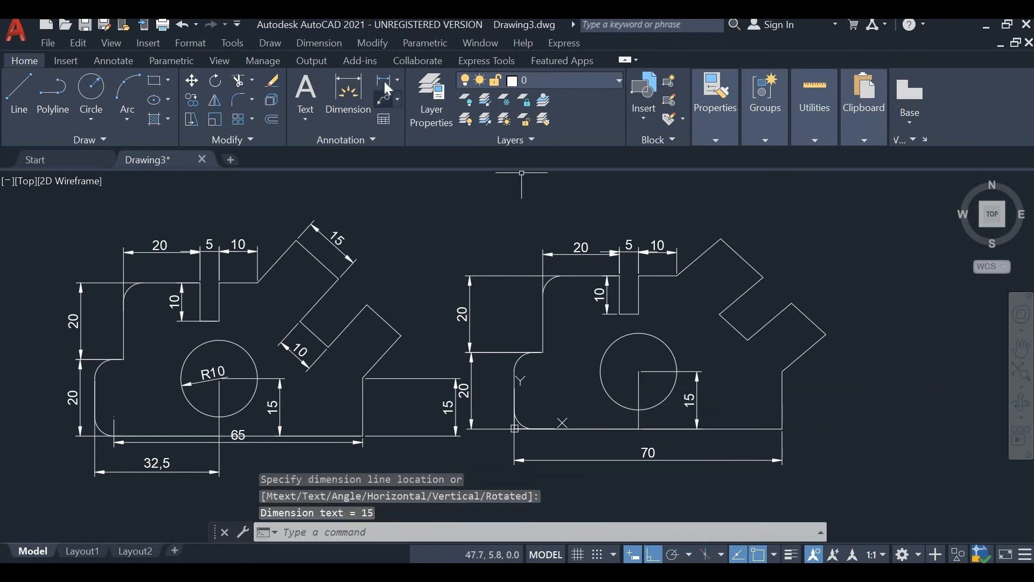
{"action": "key", "text": "Return"}
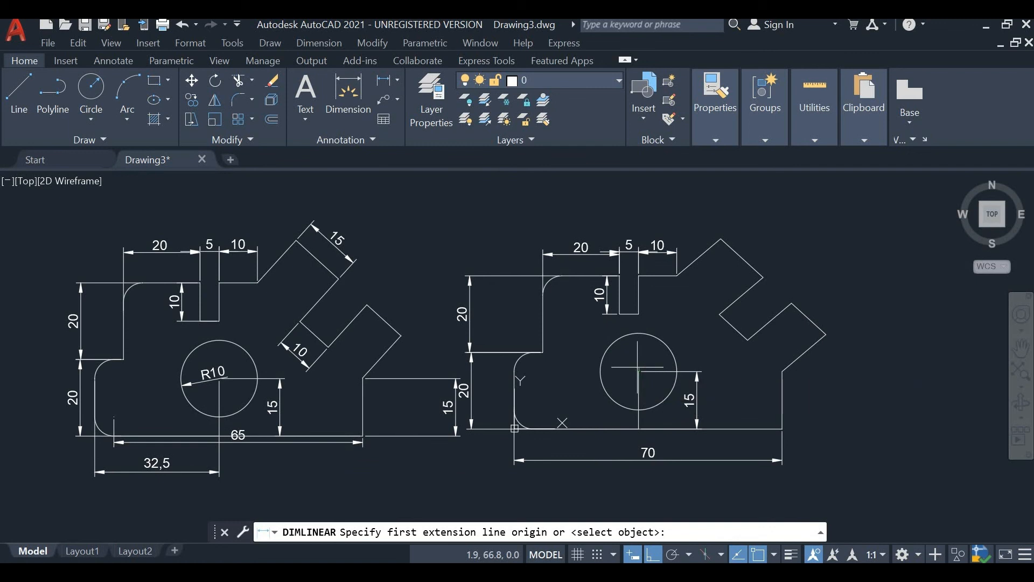
{"action": "left_click", "coordinate": [639, 371]}
{"action": "left_click", "coordinate": [515, 374]}
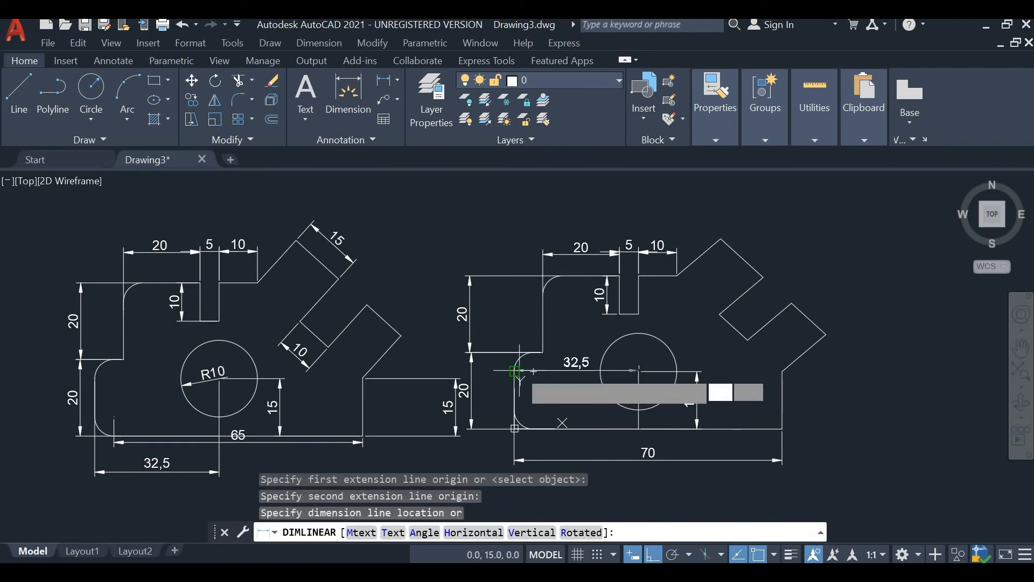
{"action": "left_click", "coordinate": [557, 448]}
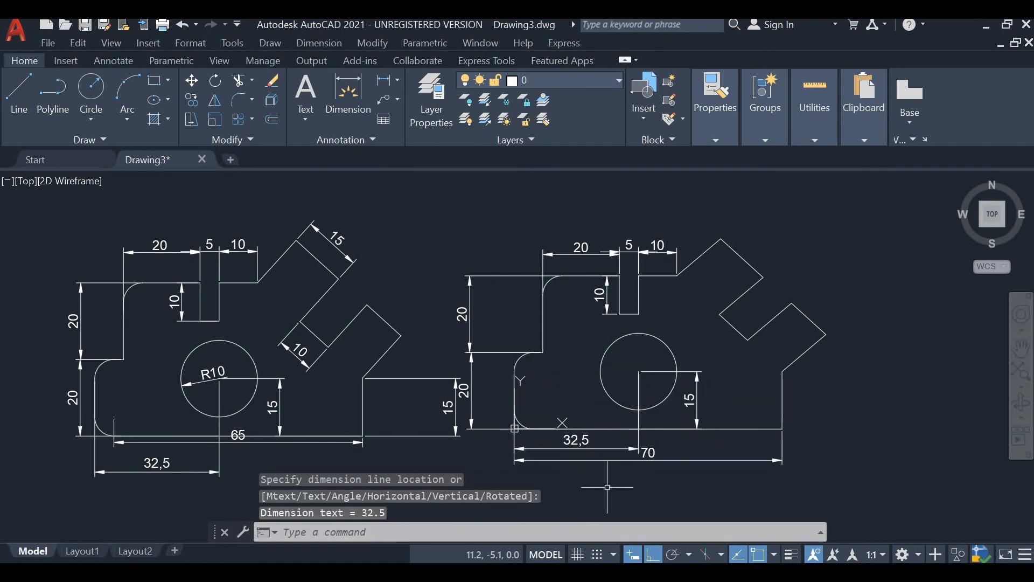
Add a vertical linear dimension for the redrawn part's short right edge, between the base corner and the lower prong.
{"action": "scroll", "coordinate": [576, 474], "scroll_direction": "up", "scroll_amount": 6}
{"action": "scroll", "coordinate": [571, 470], "scroll_direction": "down", "scroll_amount": 4}
{"action": "scroll", "coordinate": [570, 471], "scroll_direction": "down", "scroll_amount": 4}
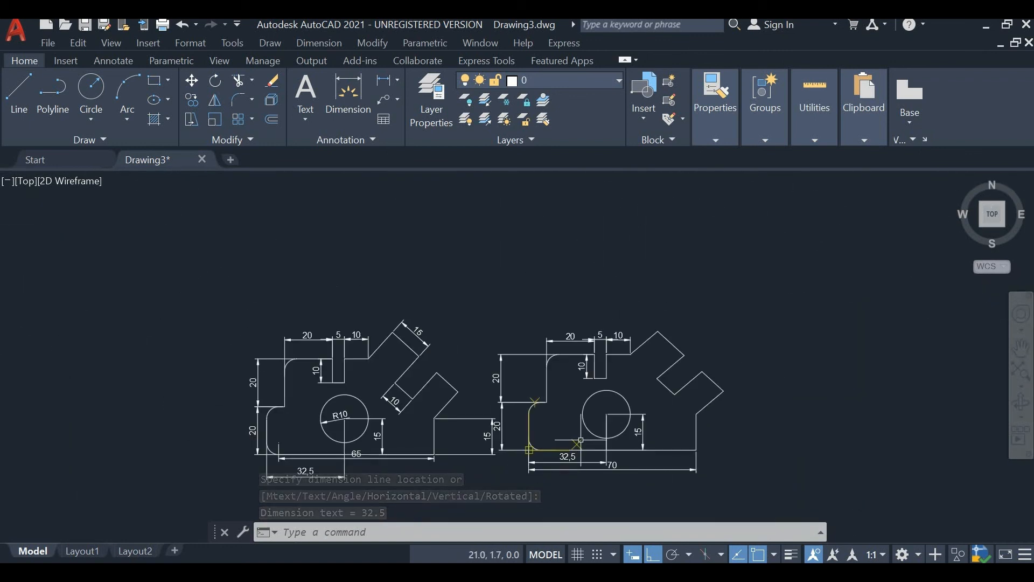
{"action": "scroll", "coordinate": [580, 440], "scroll_direction": "up", "scroll_amount": 2}
{"action": "middle_click_drag", "start_coordinate": [582, 443], "coordinate": [603, 416]}
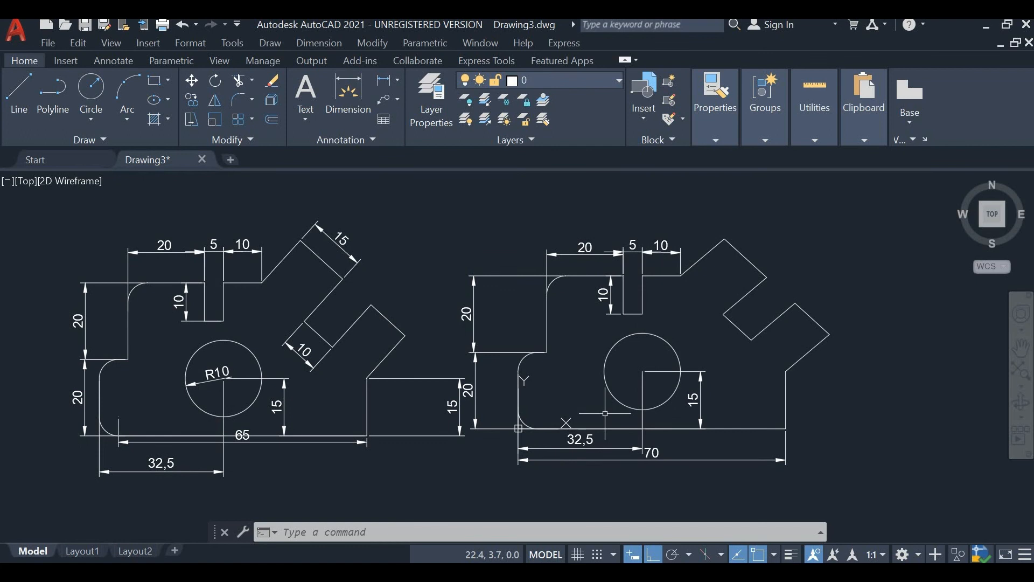
{"action": "left_click", "coordinate": [349, 92]}
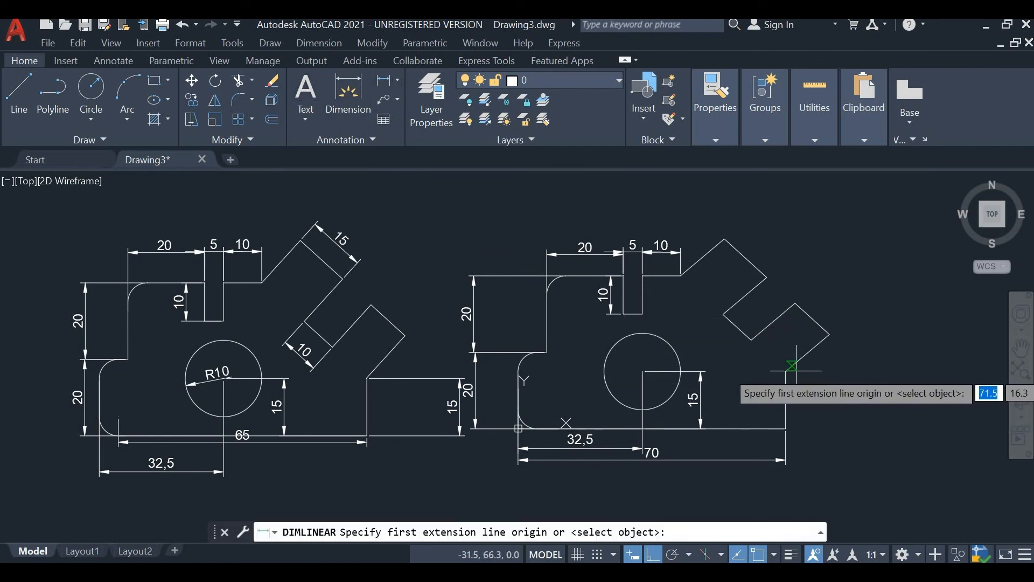
{"action": "left_click", "coordinate": [786, 428]}
{"action": "left_click", "coordinate": [786, 370]}
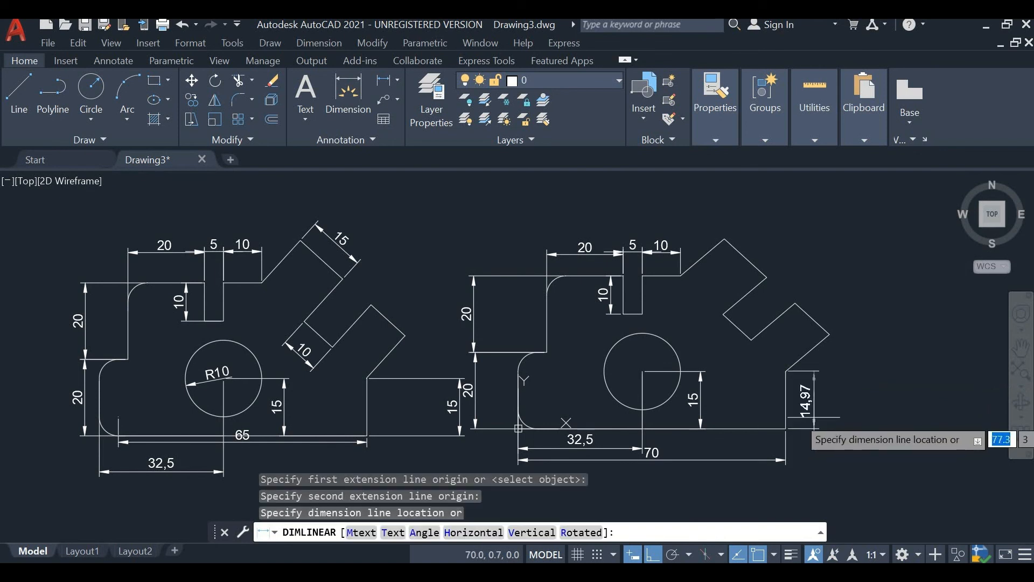
{"action": "left_click", "coordinate": [823, 412]}
{"action": "scroll", "coordinate": [813, 371], "scroll_direction": "up", "scroll_amount": 2}
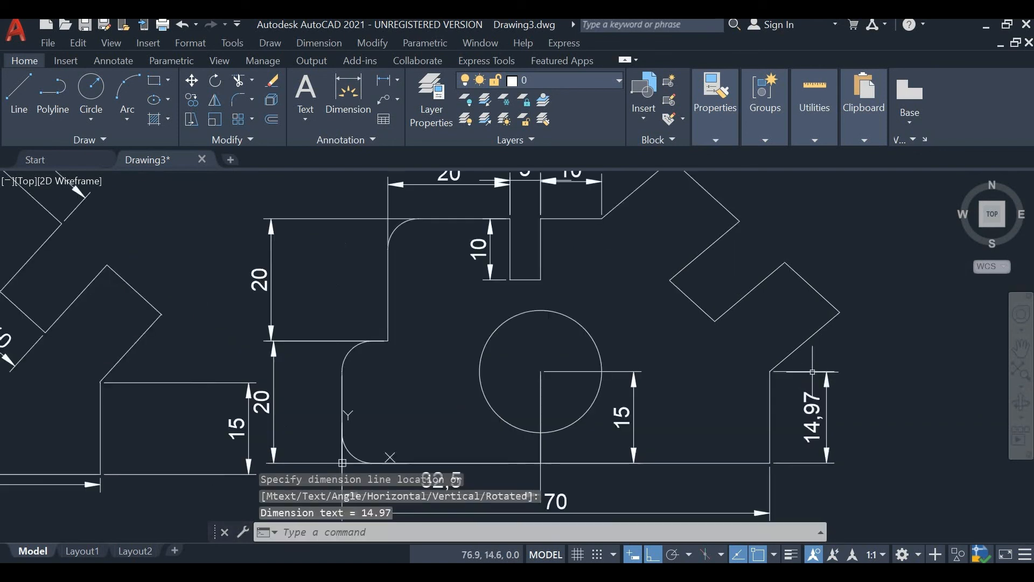
{"action": "key", "text": "Escape"}
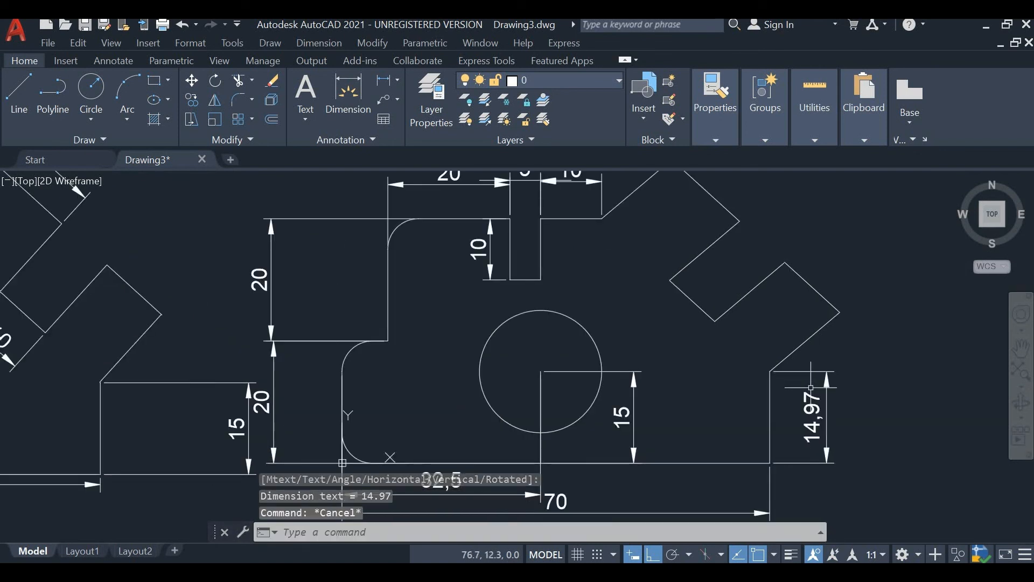
{"action": "scroll", "coordinate": [781, 404], "scroll_direction": "down", "scroll_amount": 2}
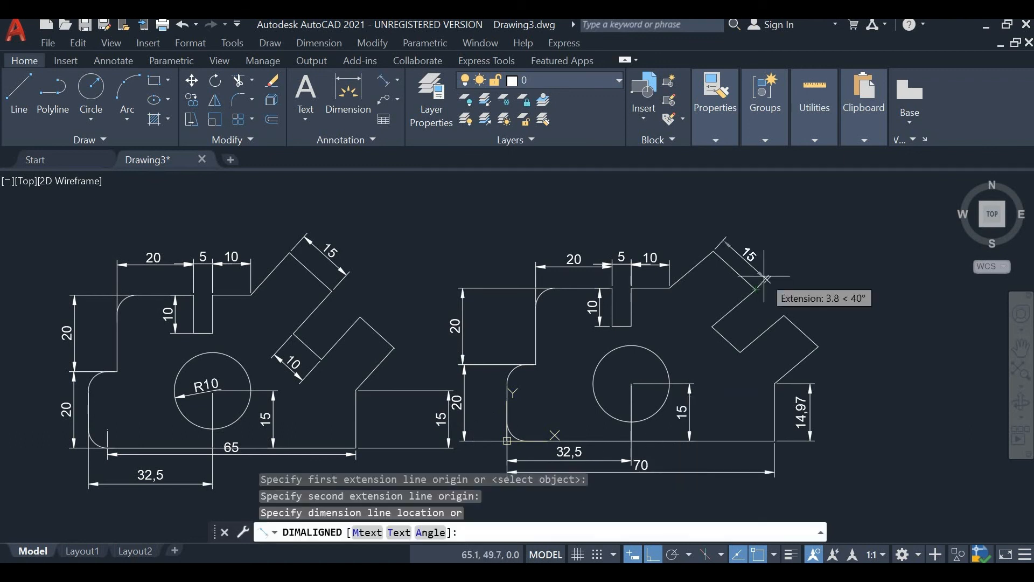
Add an aligned dimension across the end of the redrawn part's upper angled prong, offset outside the edge.
{"action": "key", "text": "Escape"}
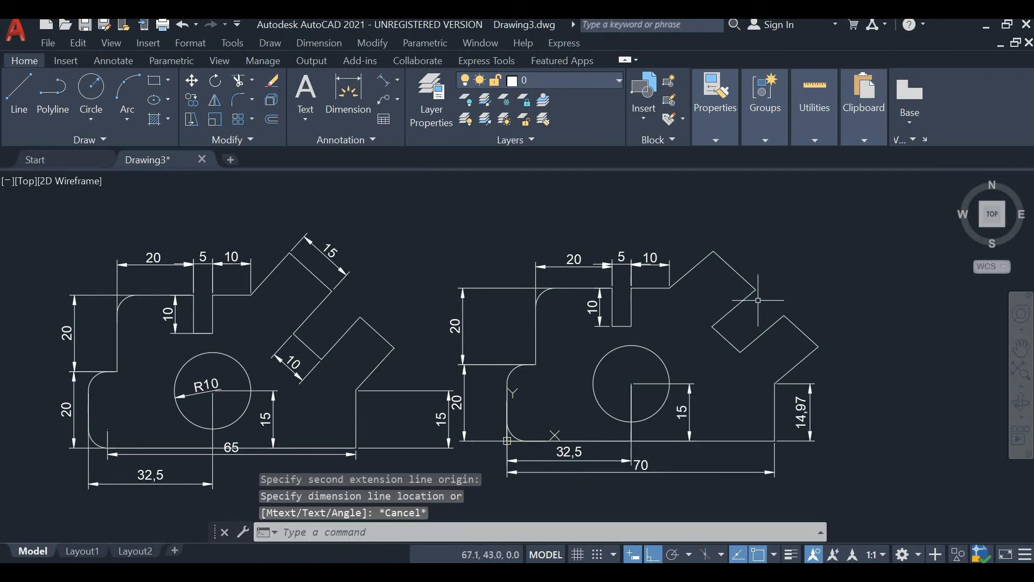
{"action": "left_click", "coordinate": [383, 80]}
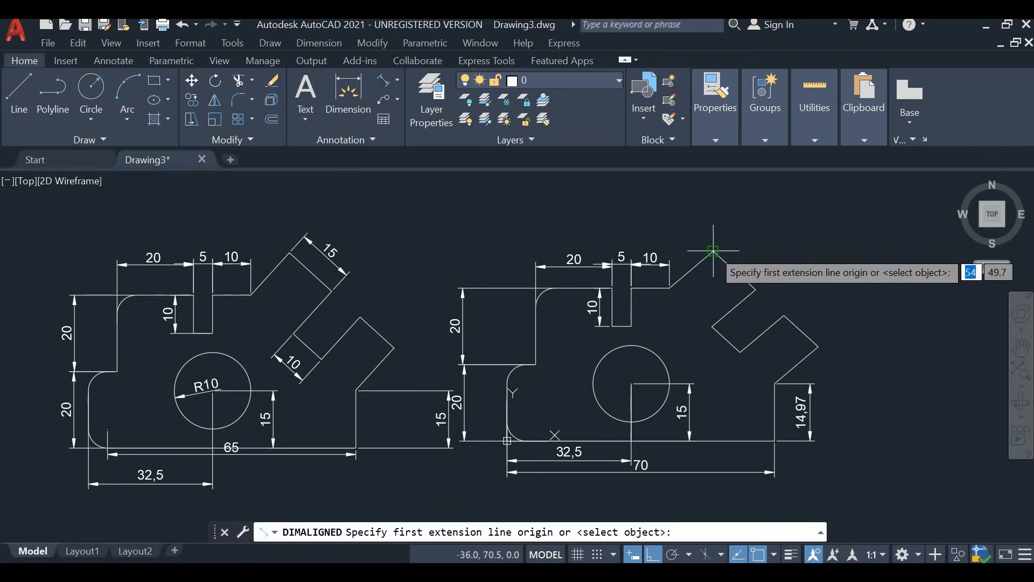
{"action": "left_click", "coordinate": [719, 252]}
{"action": "left_click", "coordinate": [752, 287]}
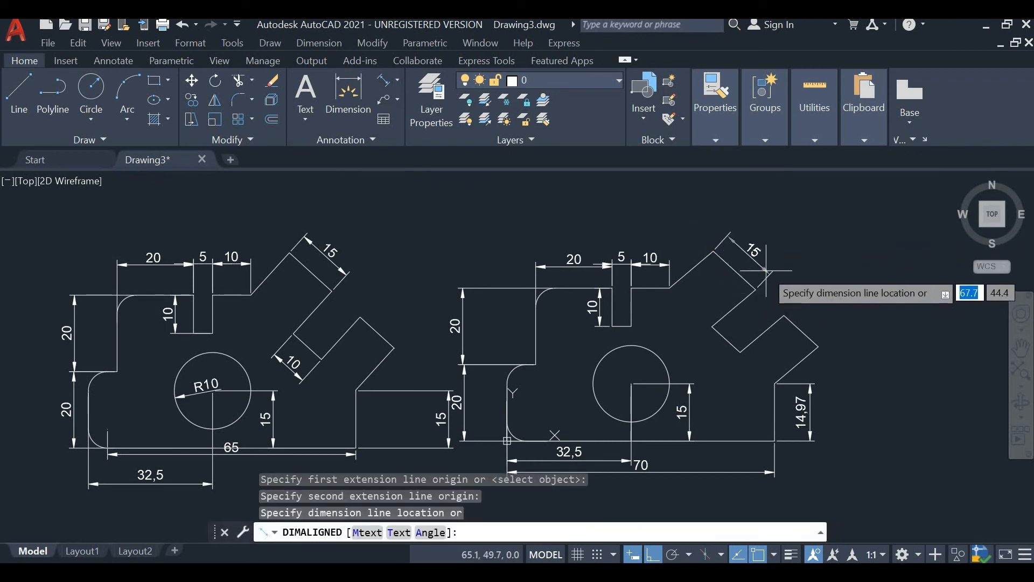
{"action": "left_click", "coordinate": [765, 270]}
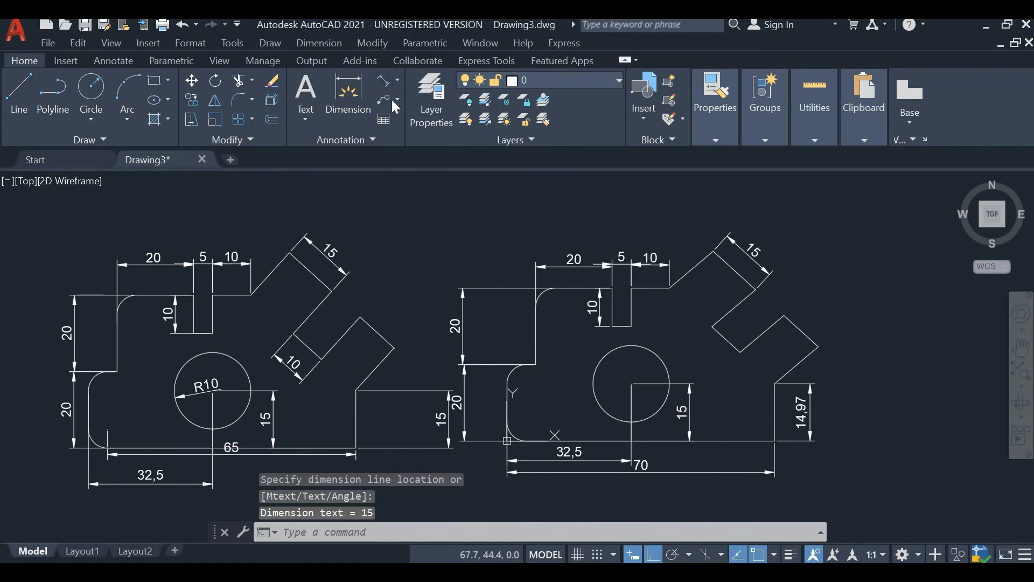
Add an aligned dimension for the width of the angled slot's inner end between the two prongs of the redrawn part.
{"action": "key", "text": "Return"}
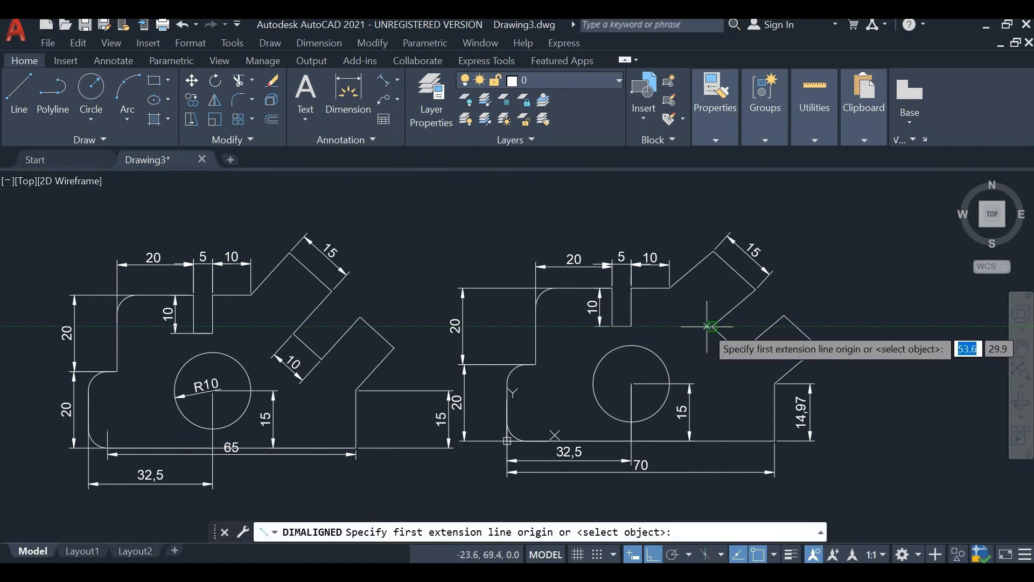
{"action": "left_click", "coordinate": [719, 333]}
{"action": "left_click", "coordinate": [739, 350]}
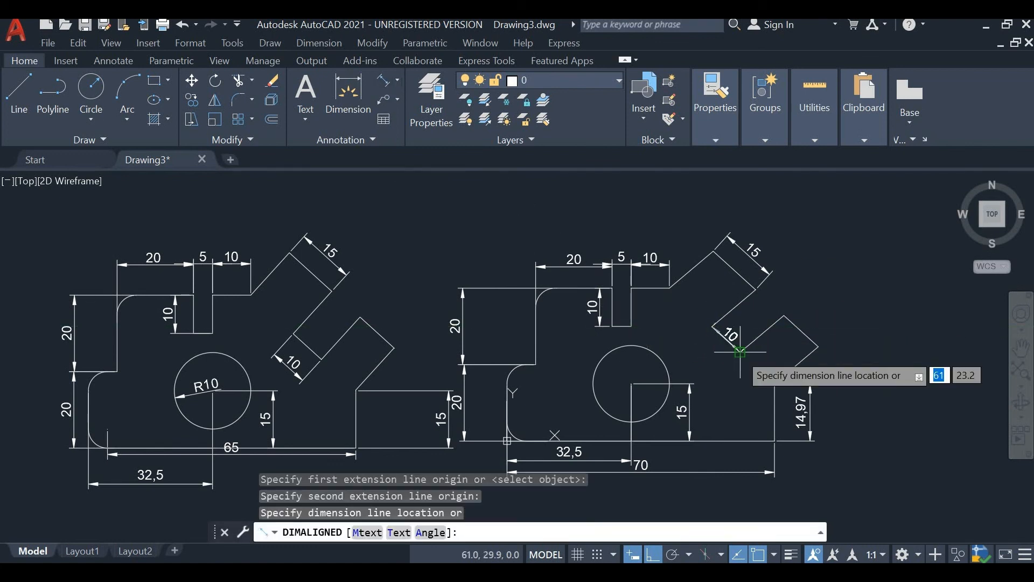
{"action": "left_click", "coordinate": [715, 364]}
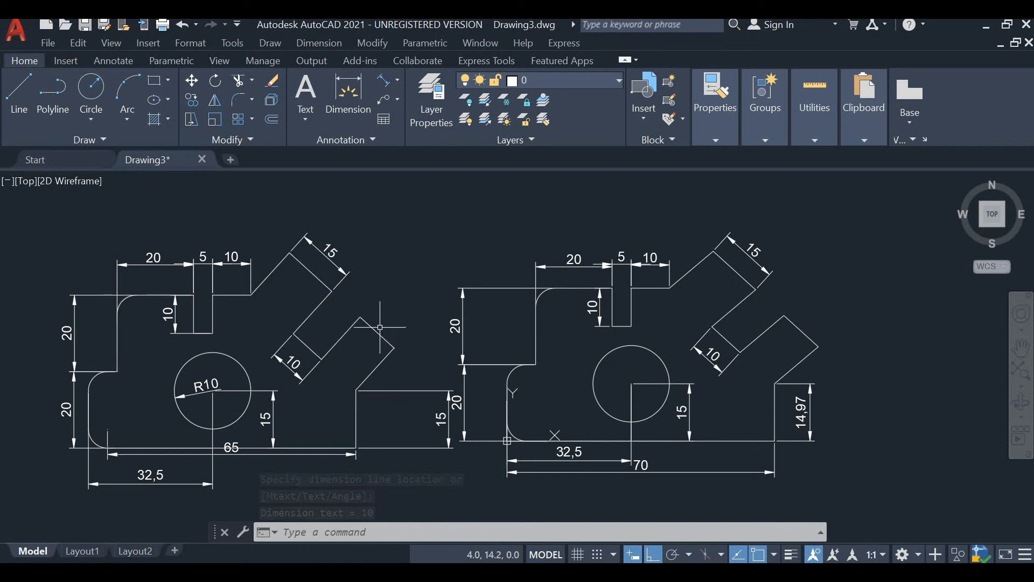
{"action": "middle_click_drag", "start_coordinate": [399, 299], "coordinate": [428, 254]}
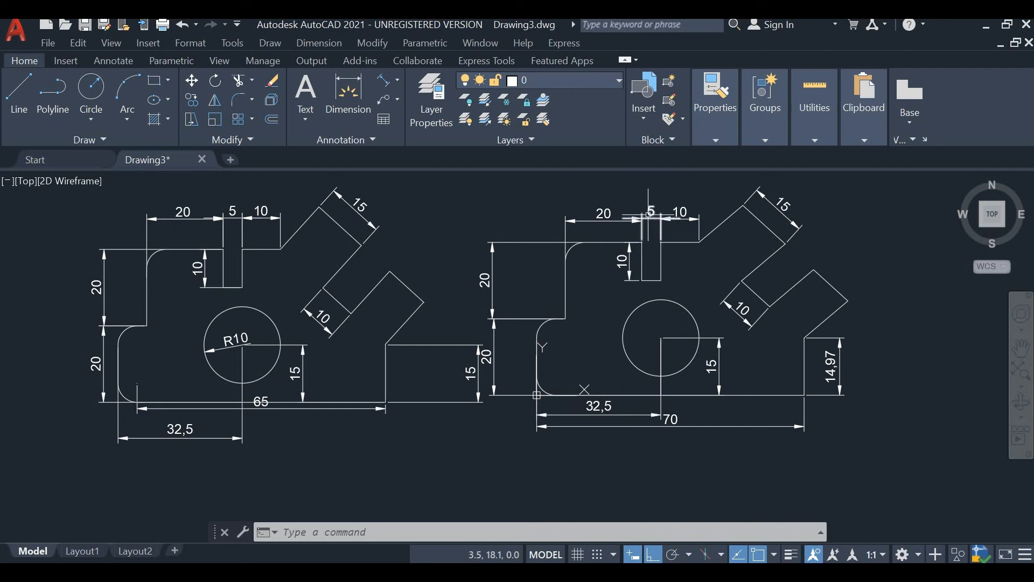
{"action": "mouse_move", "coordinate": [628, 396]}
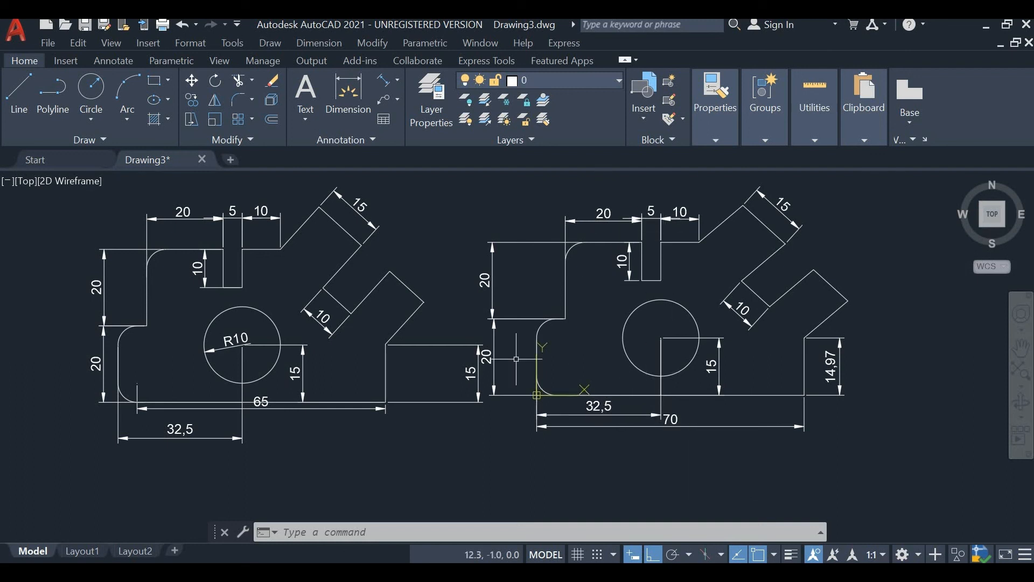